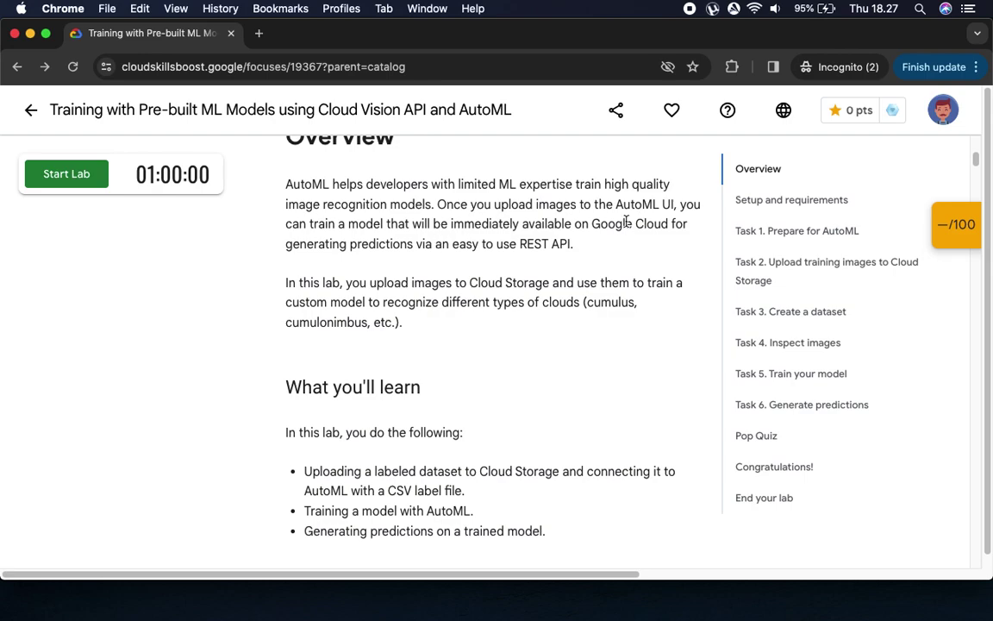
# - Read the lab overview, its checkpoints and the setup instructions for console login, Activate Cloud Shell and the sample commands
pyautogui.scroll(-2, 514, 287)
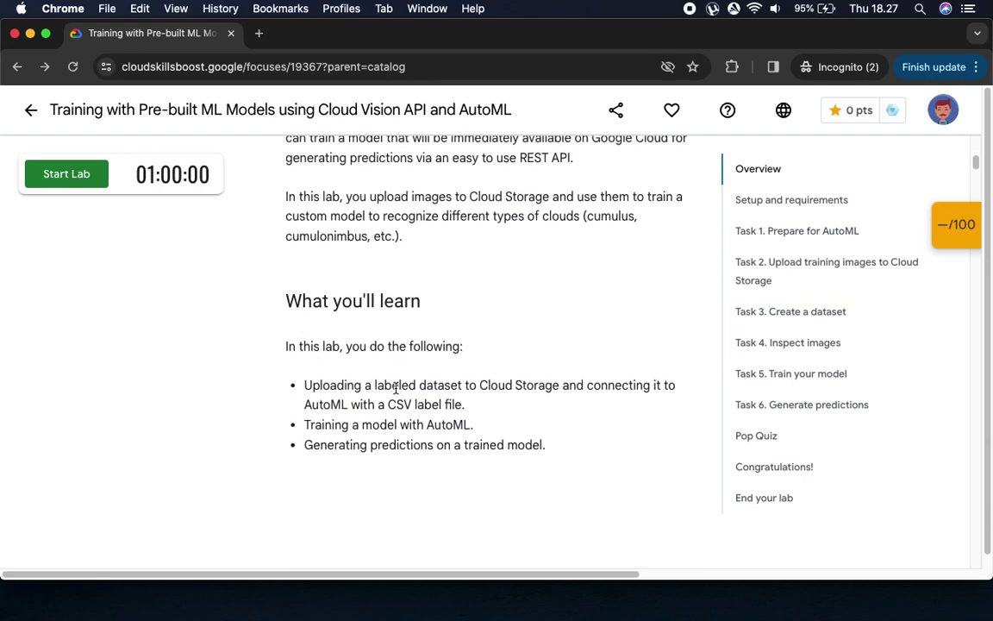
pyautogui.click(955, 224)
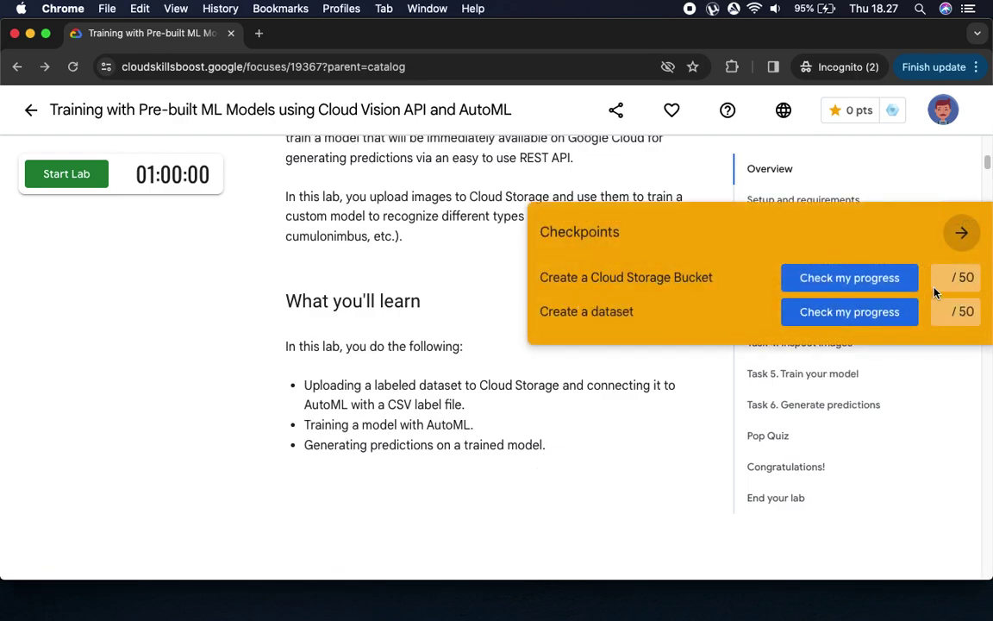
pyautogui.click(961, 232)
pyautogui.scroll(-3, 535, 330)
pyautogui.scroll(-2, 532, 332)
pyautogui.scroll(-4, 532, 332)
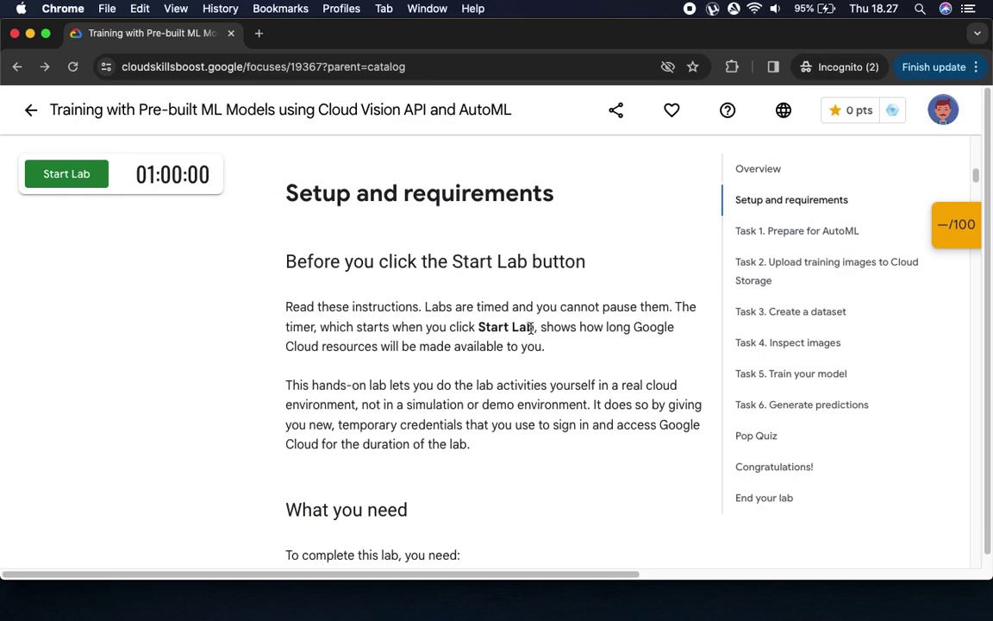
pyautogui.scroll(-2, 466, 302)
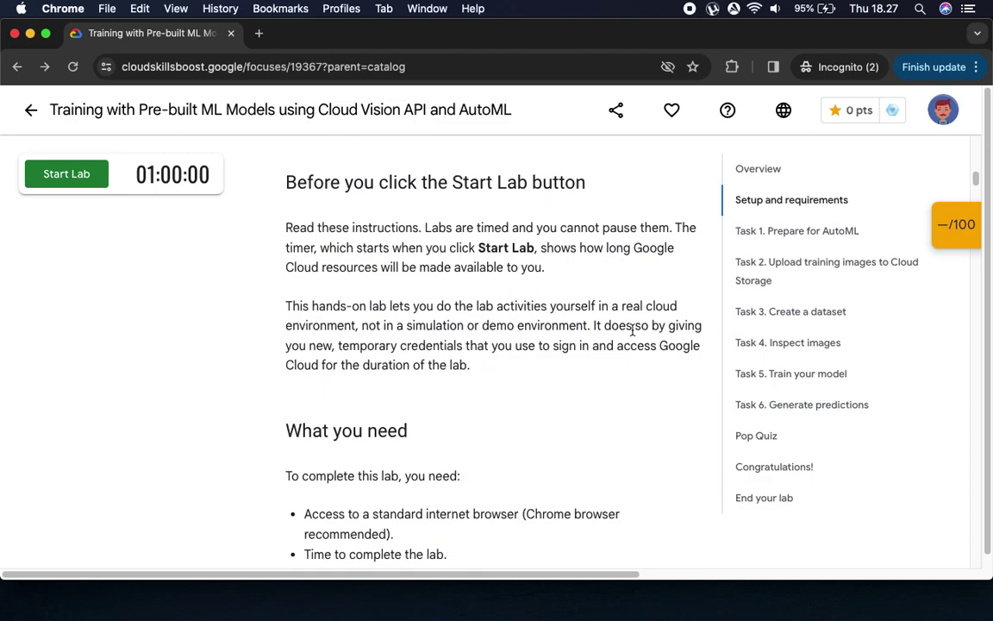
pyautogui.scroll(-4, 389, 392)
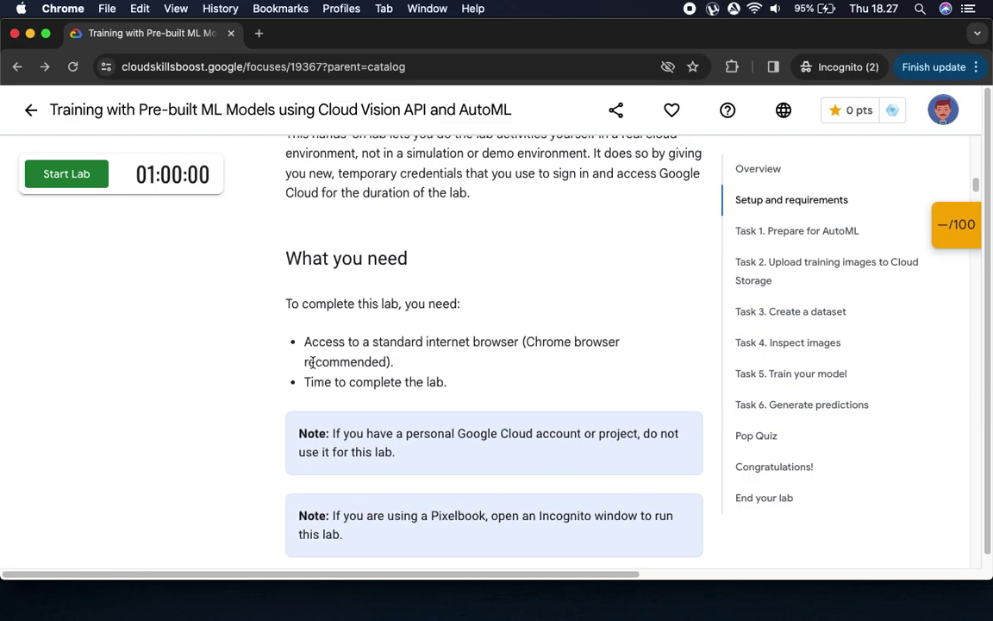
pyautogui.scroll(-3, 419, 396)
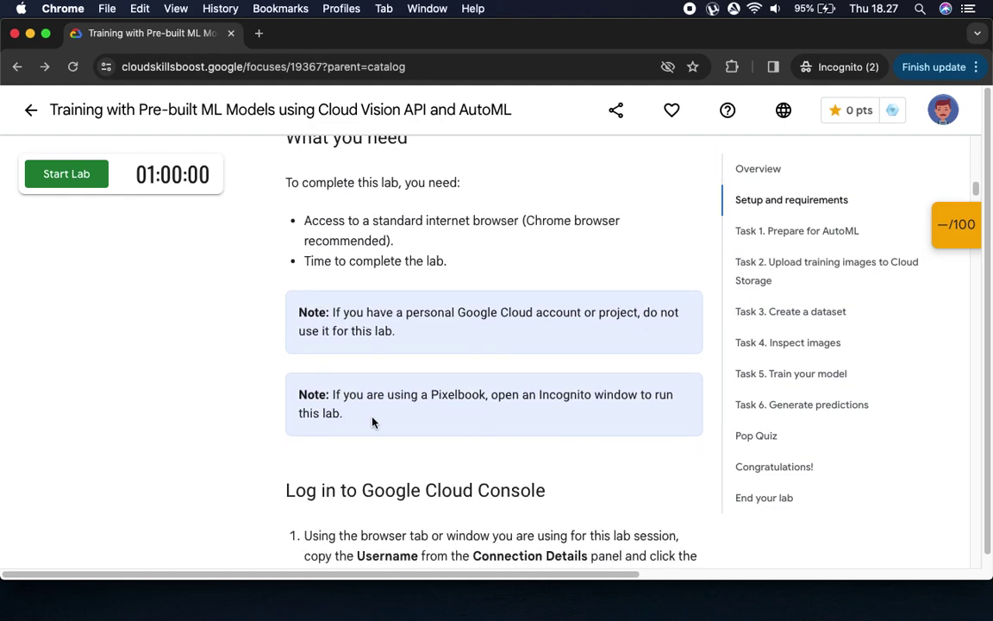
pyautogui.scroll(-7, 397, 466)
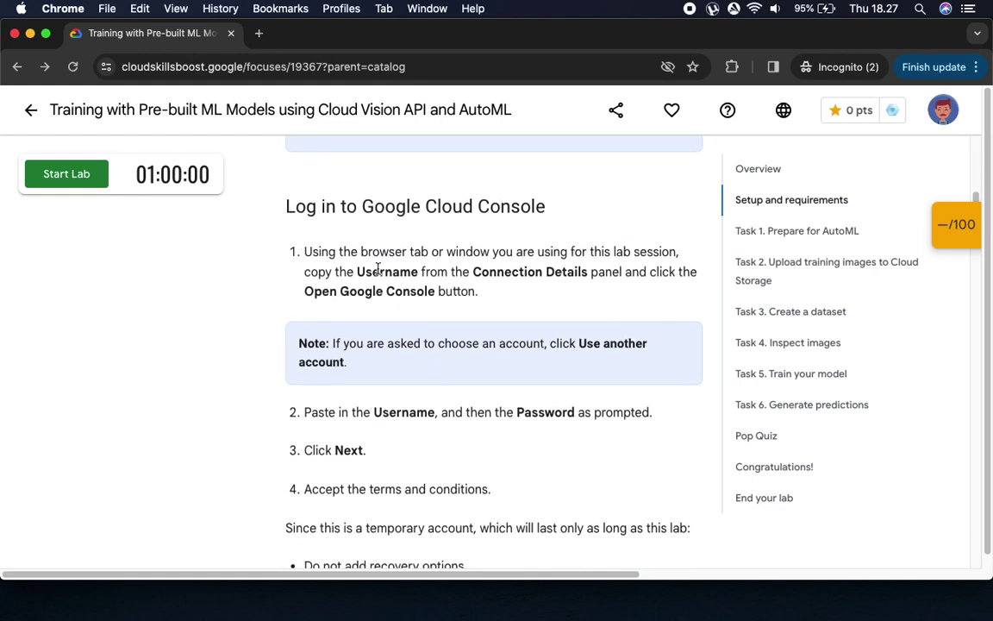
pyautogui.scroll(-3, 370, 381)
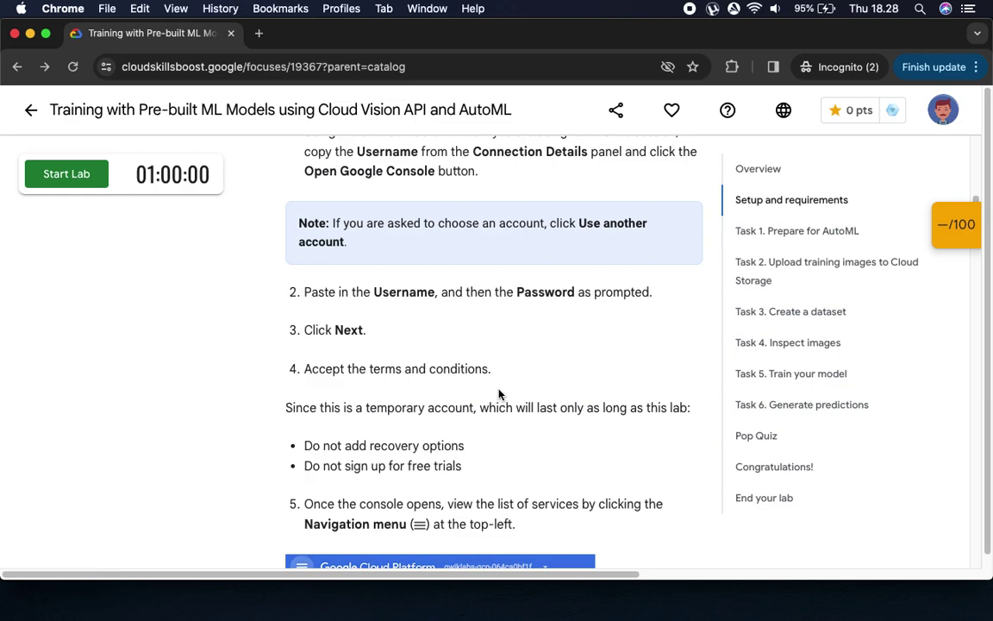
pyautogui.scroll(-3, 325, 434)
pyautogui.scroll(-15, 325, 434)
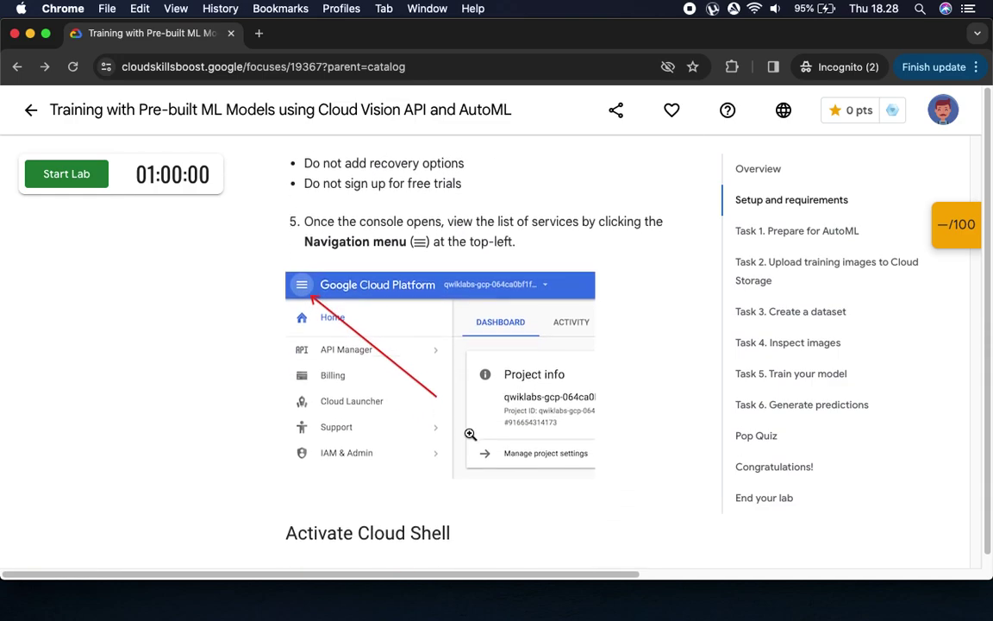
pyautogui.moveTo(358, 287); pyautogui.dragTo(489, 288)
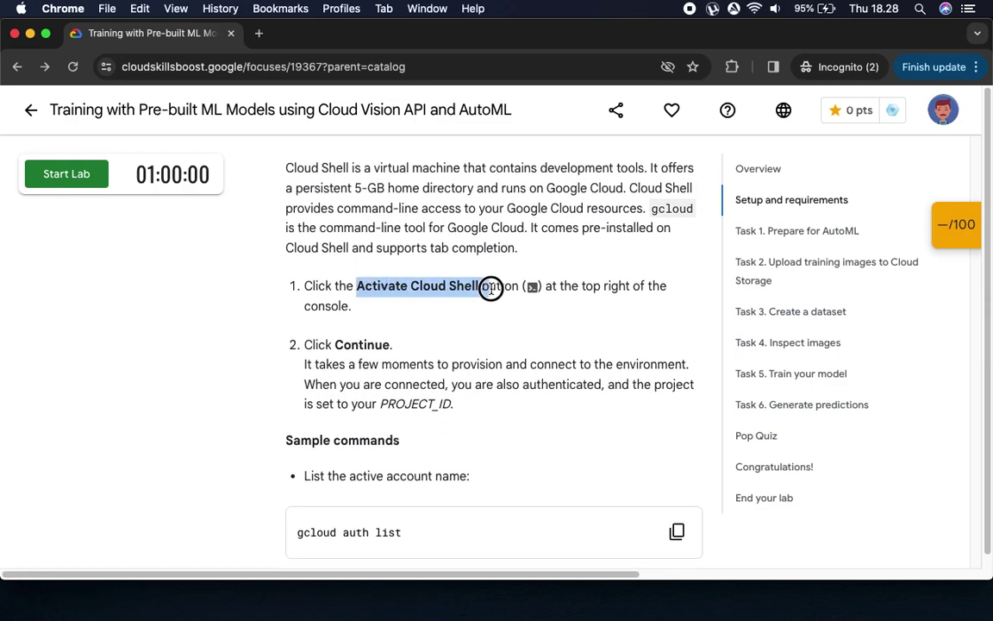
pyautogui.scroll(-3, 504, 345)
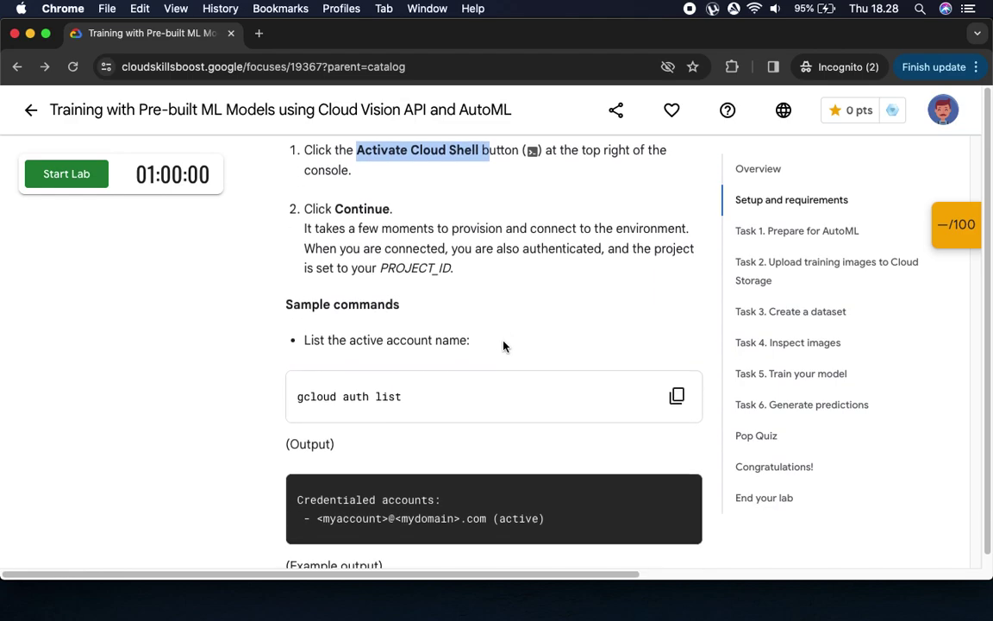
# - Start the lab, copy its password, and sign in to the Google Cloud console with the provided username and password
pyautogui.click(72, 178)
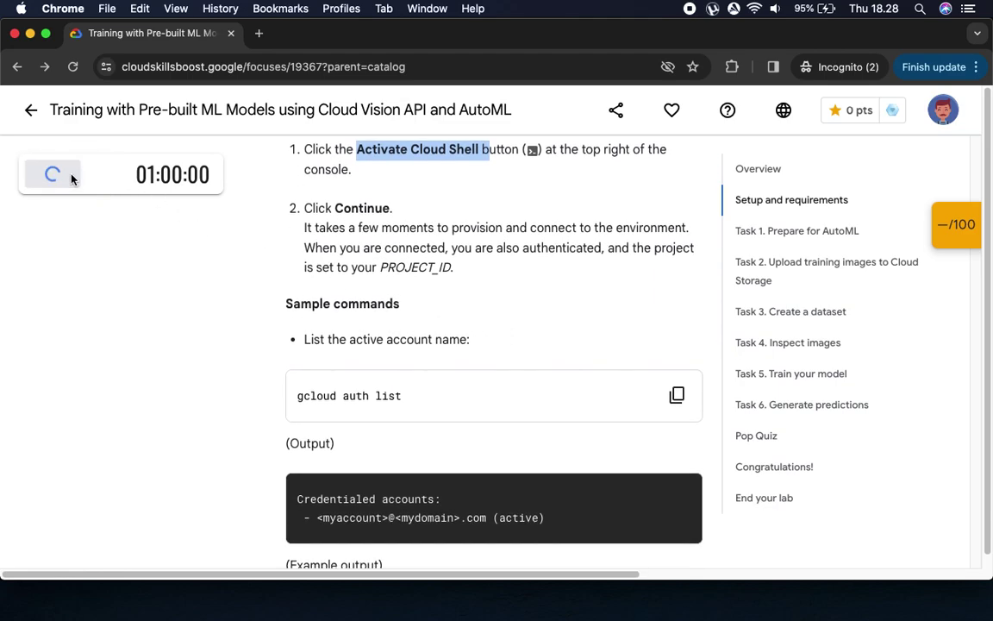
pyautogui.click(198, 406)
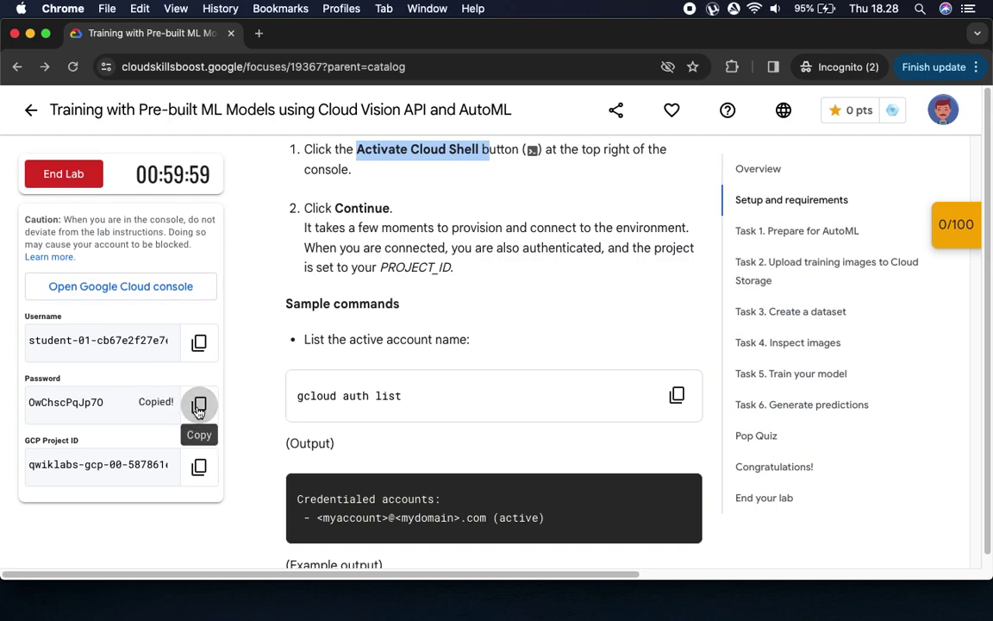
pyautogui.click(134, 280)
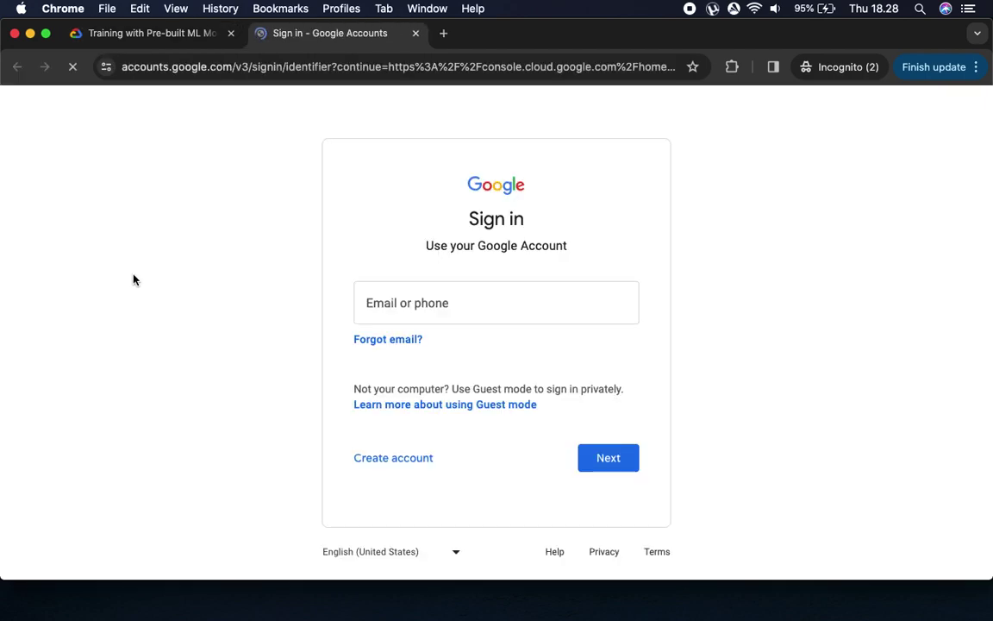
pyautogui.click(622, 467)
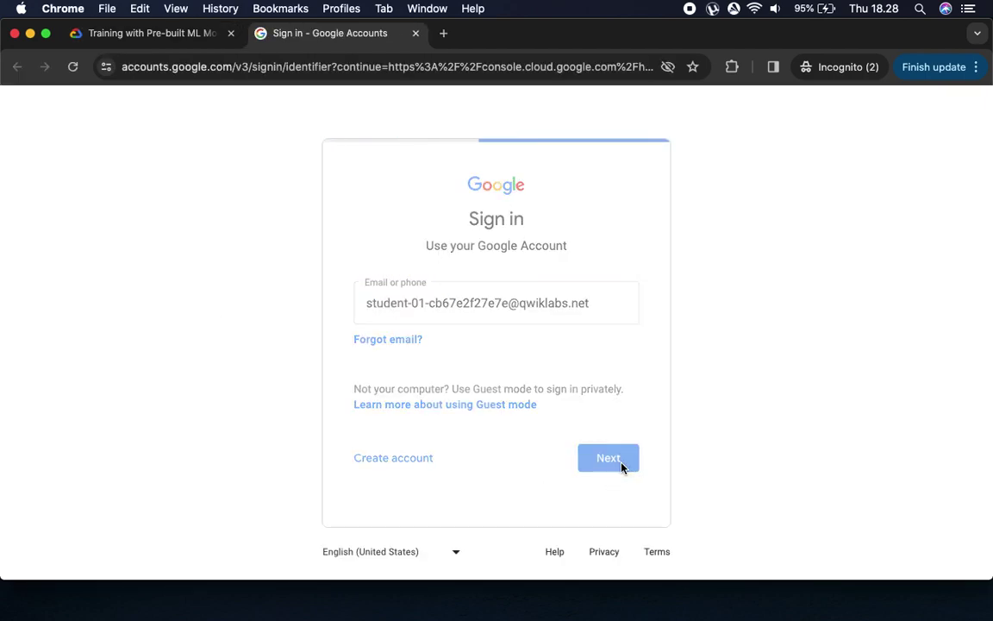
pyautogui.press('super+v')
pyautogui.click(616, 439)
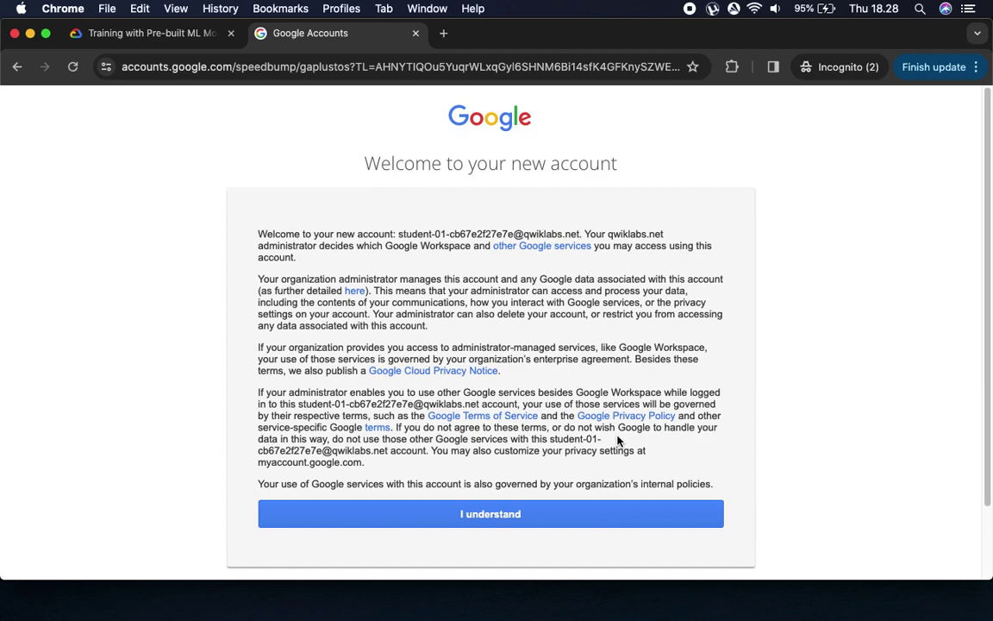
# - Acknowledge the new account notice and agree to the Google Cloud Platform Terms of Service
pyautogui.click(573, 517)
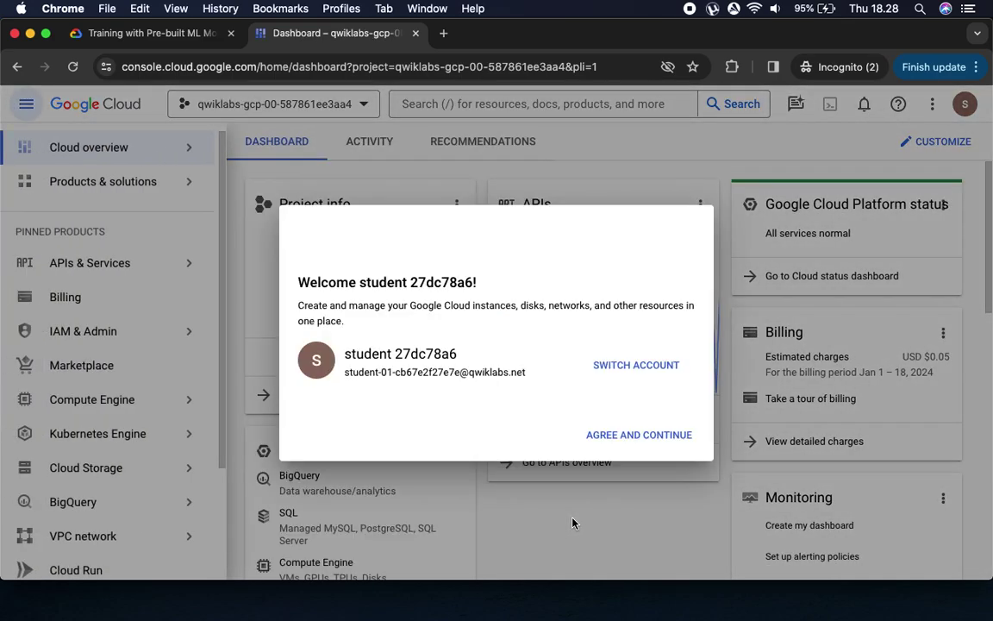
pyautogui.click(298, 398)
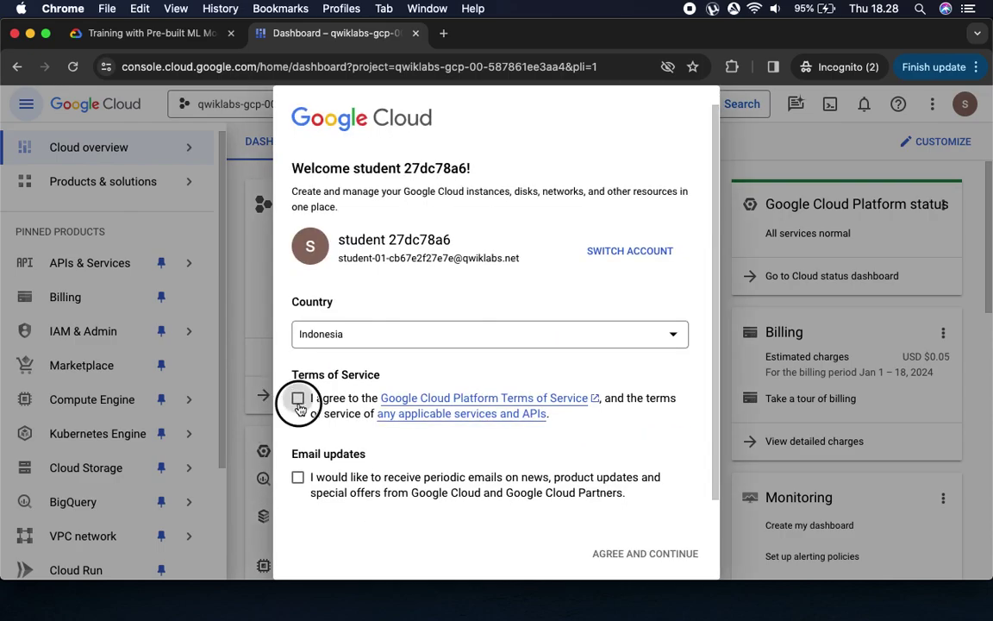
pyautogui.click(643, 552)
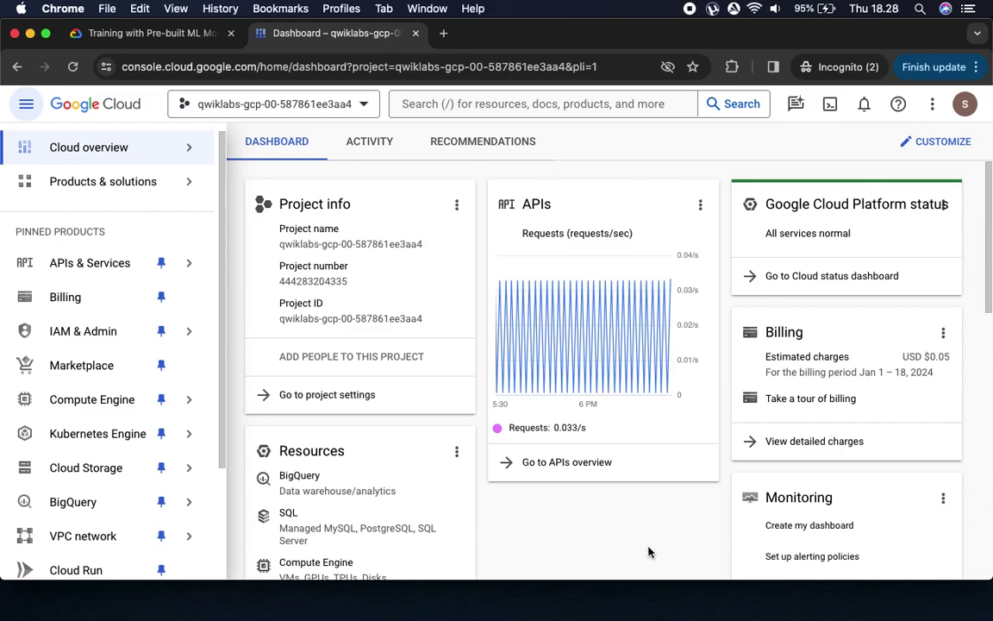
# - Activate Cloud Shell from the Google Cloud console as the lab instructs, and dismiss the session details tip
pyautogui.click(138, 33)
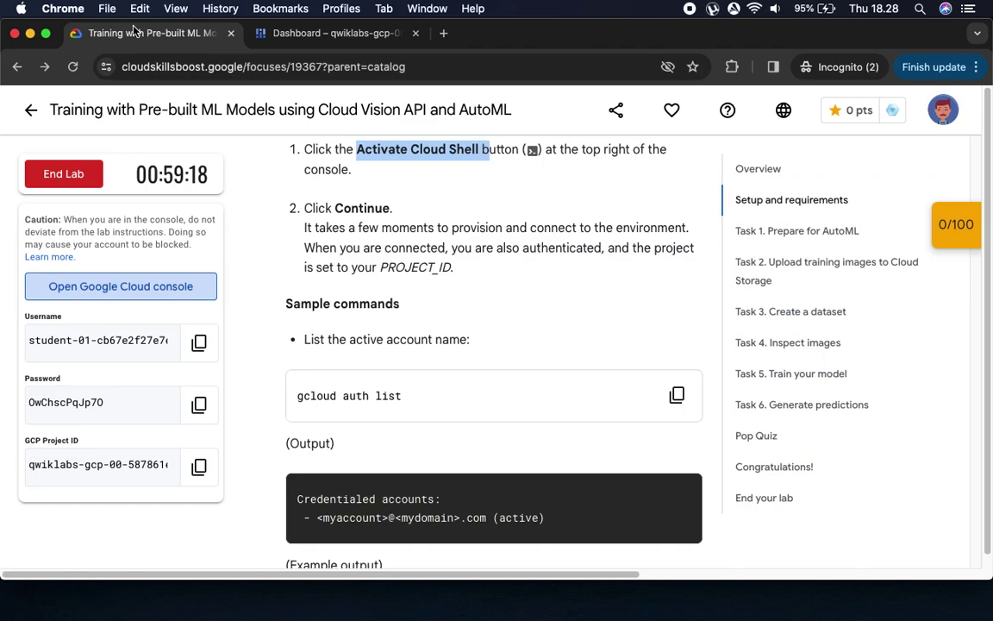
pyautogui.moveTo(354, 150); pyautogui.dragTo(505, 151)
pyautogui.click(319, 33)
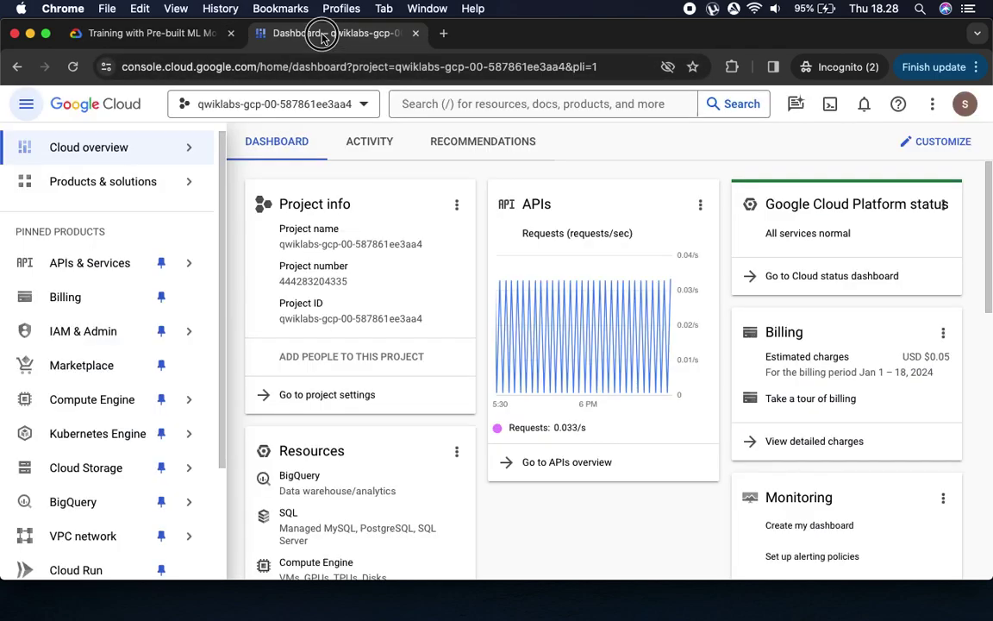
pyautogui.click(833, 103)
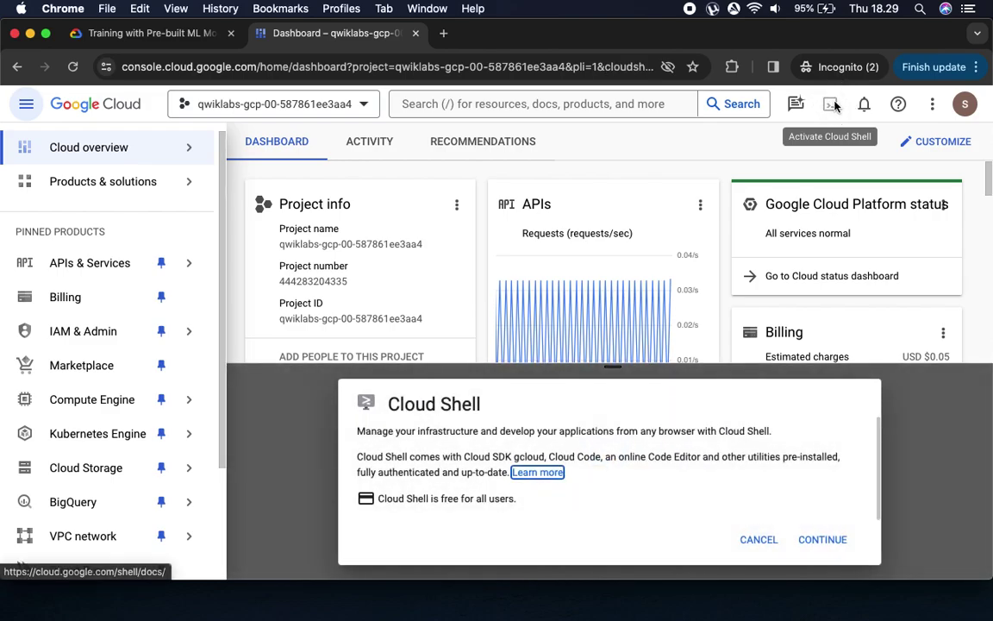
pyautogui.click(830, 540)
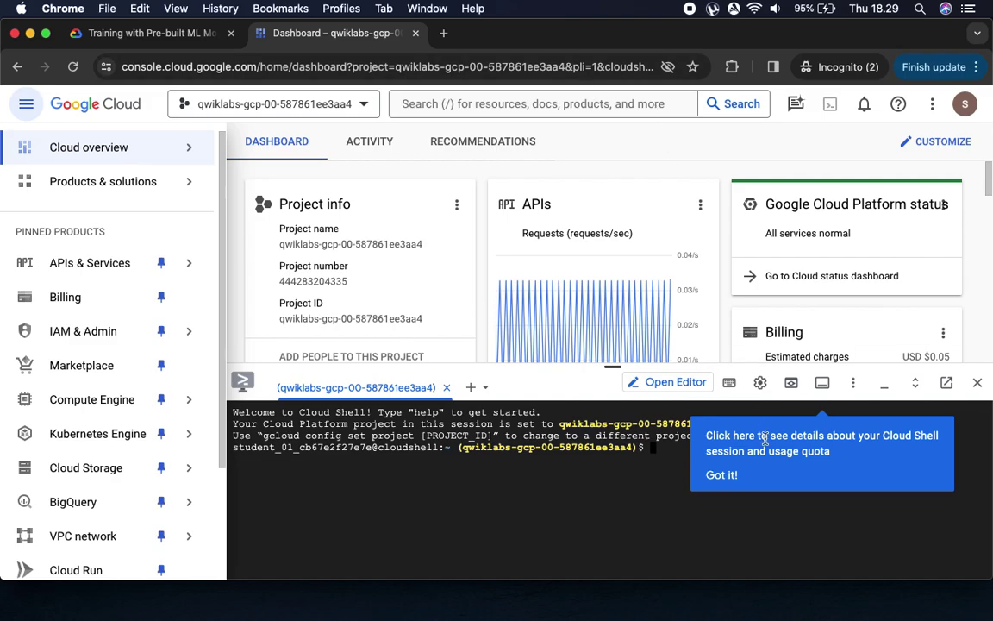
pyautogui.click(724, 474)
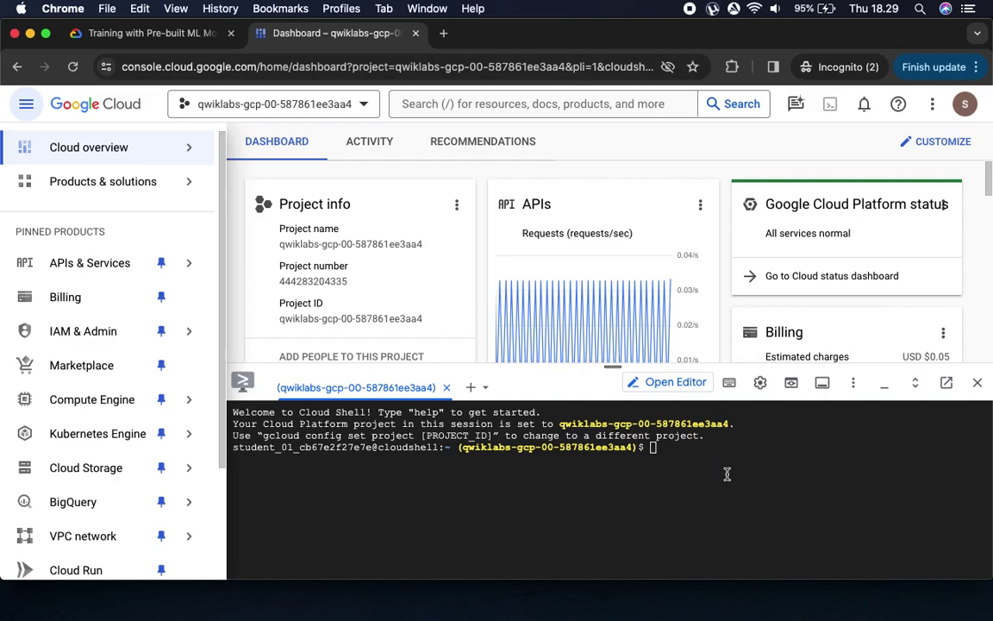
# - Set the Cloud Shell terminal's text size to Medium
pyautogui.click(759, 382)
pyautogui.moveTo(676, 441)
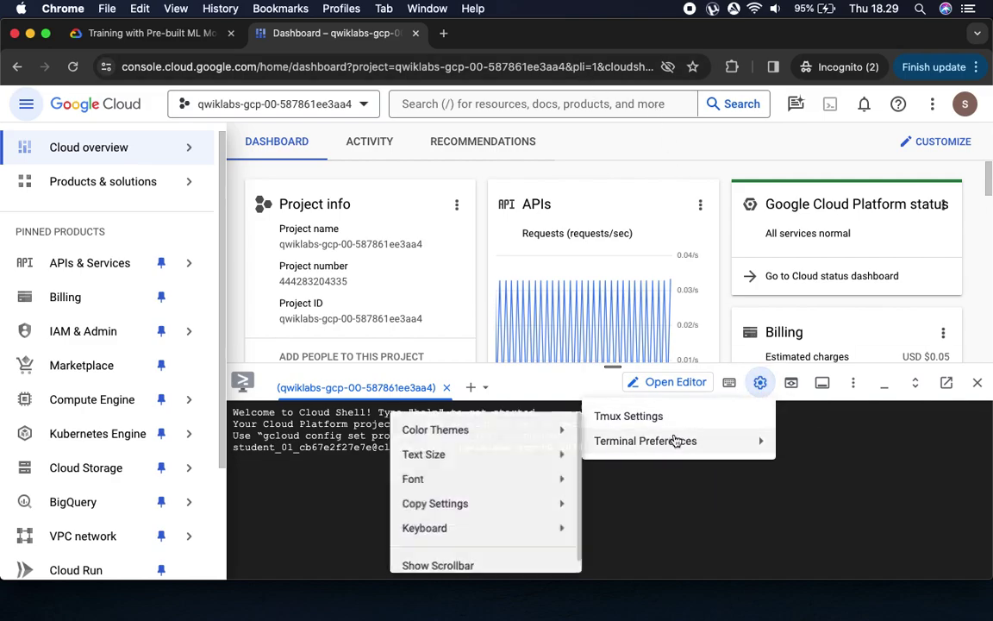
pyautogui.moveTo(503, 452)
pyautogui.click(632, 504)
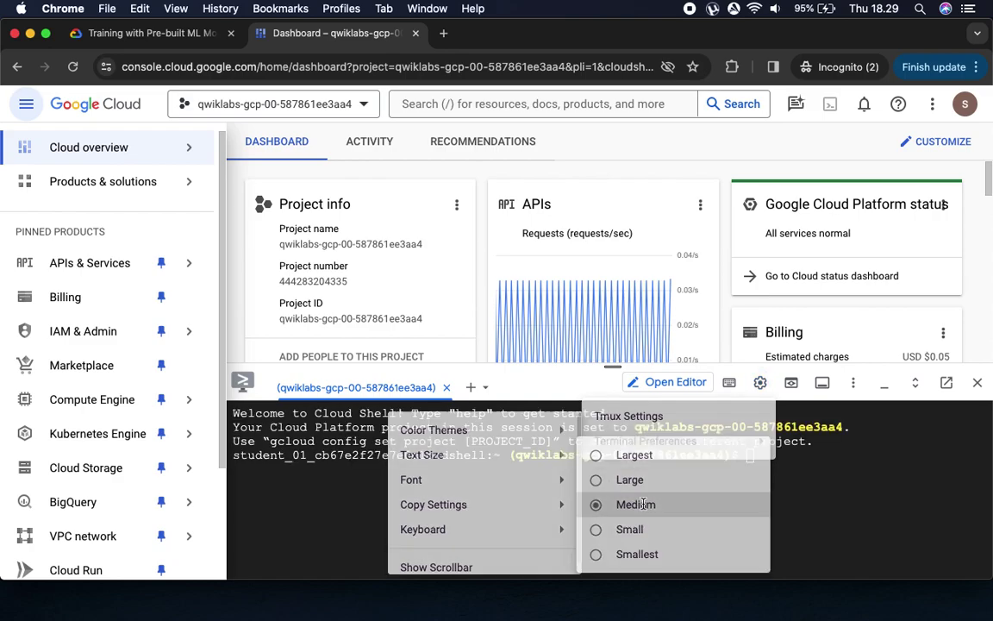
# - Run the lab's command gcloud auth list in Cloud Shell and authorize the use of the account credentials
pyautogui.click(138, 33)
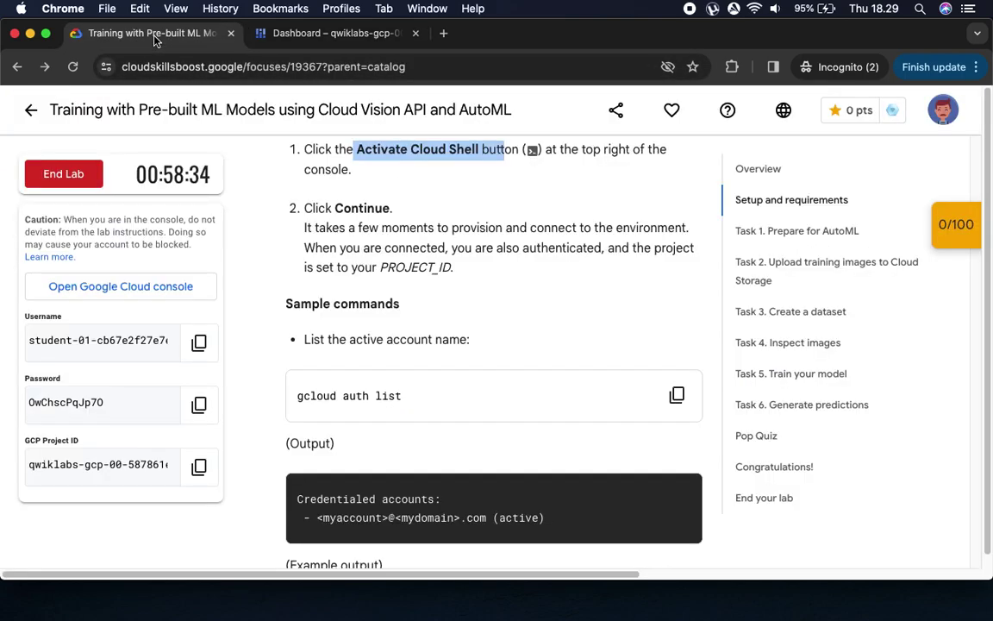
pyautogui.click(676, 395)
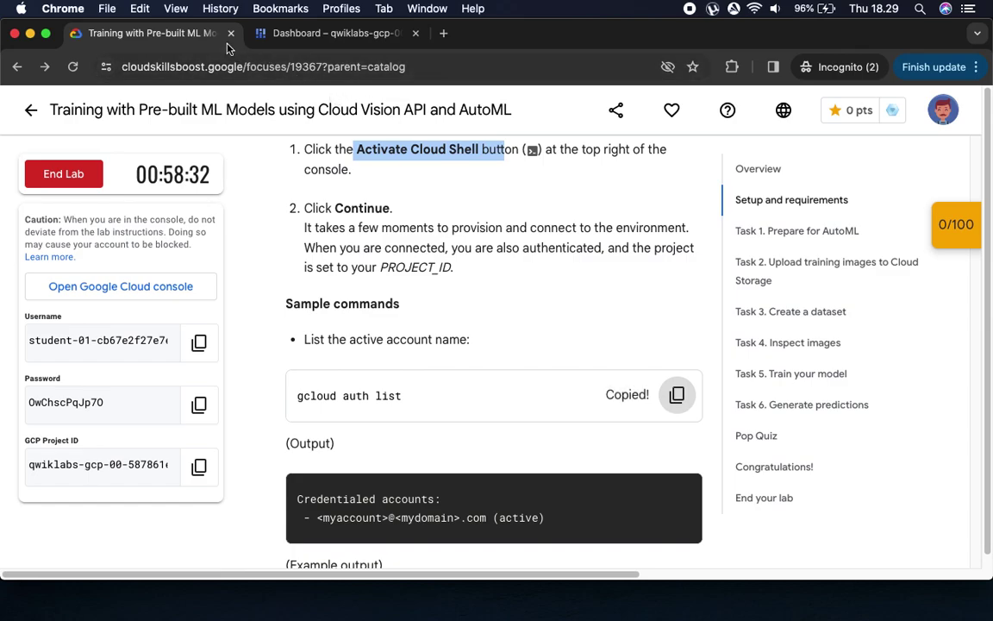
pyautogui.click(336, 34)
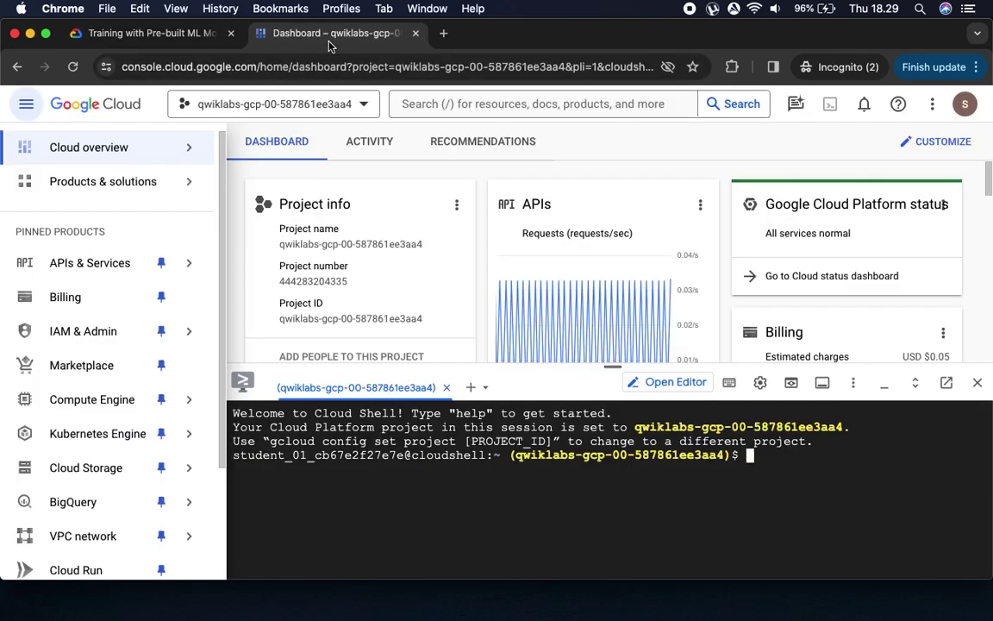
pyautogui.press('super+v')
pyautogui.press('Return')
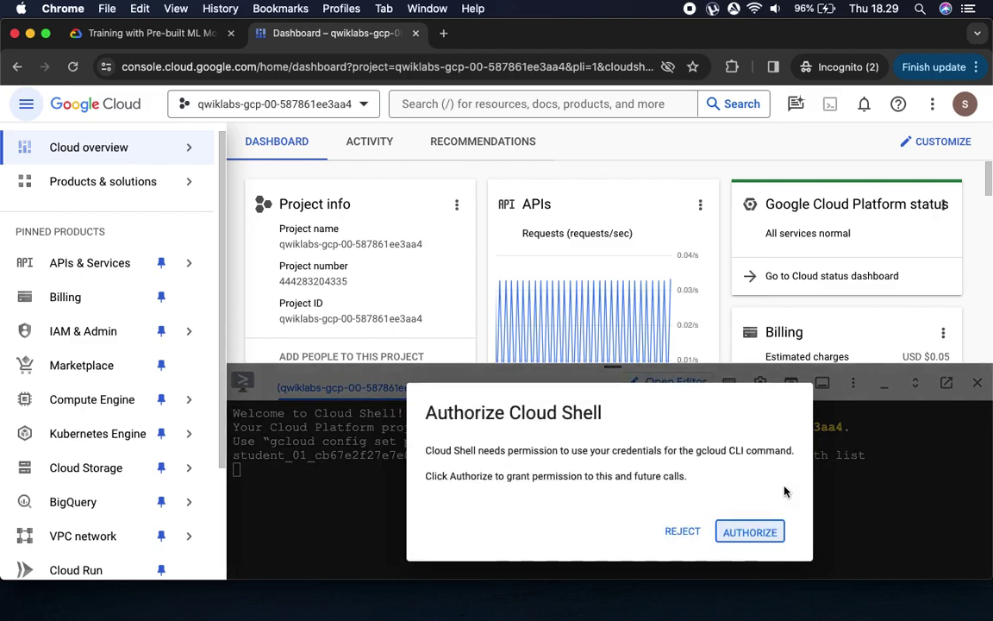
pyautogui.click(752, 538)
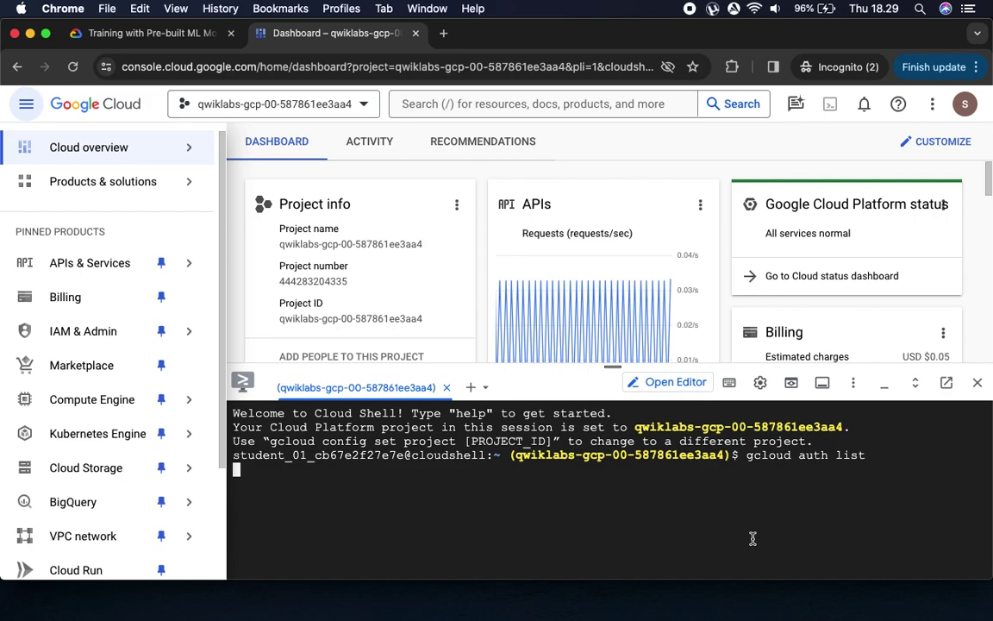
# - Run the lab's command gcloud config list project in Cloud Shell and return to the lab instructions
pyautogui.click(142, 32)
pyautogui.scroll(-10, 619, 386)
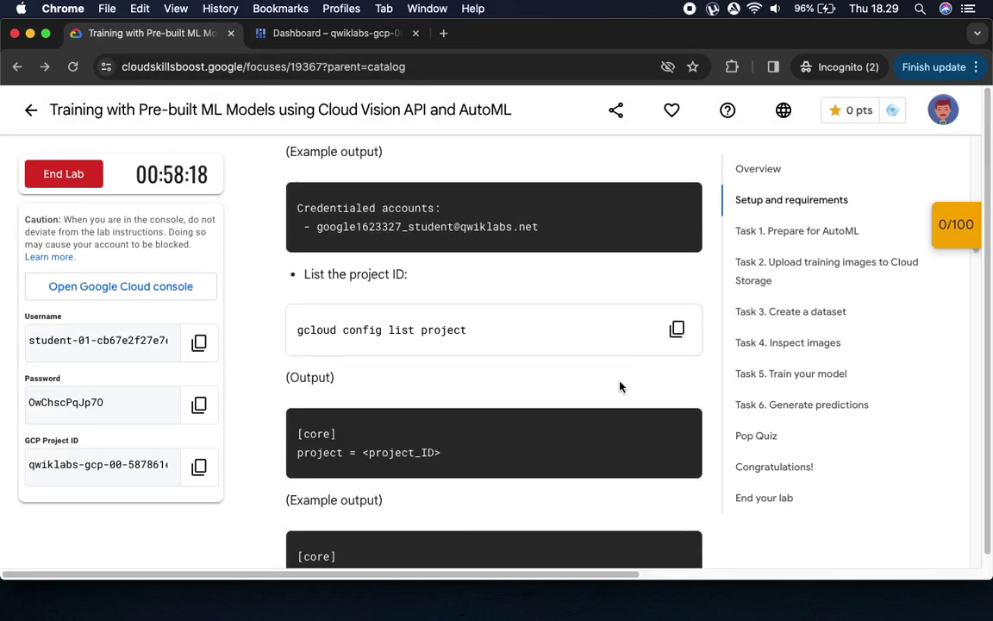
pyautogui.click(677, 303)
pyautogui.click(357, 31)
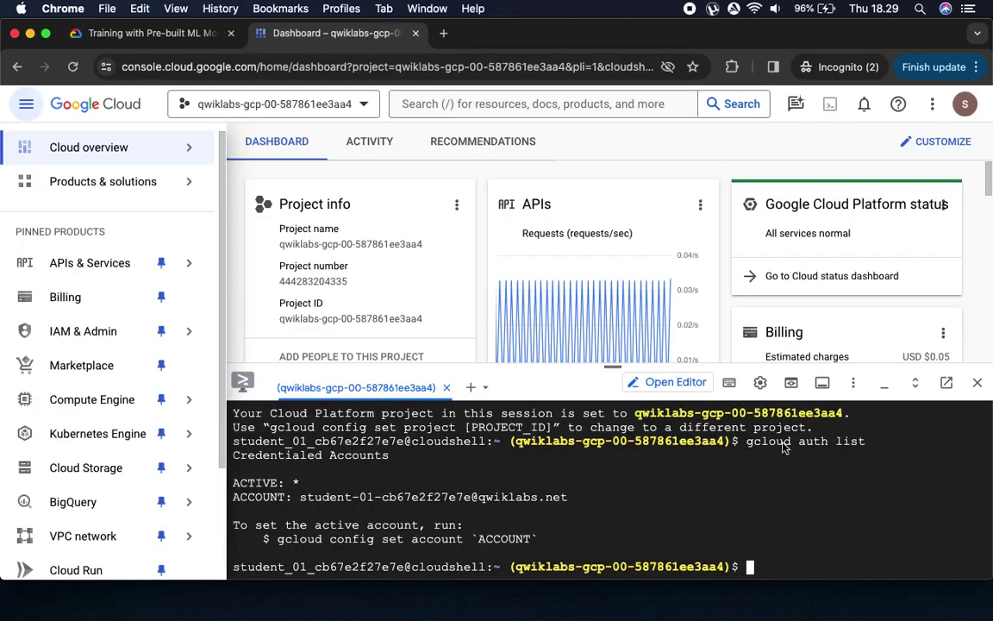
pyautogui.press('super+v')
pyautogui.press('Return')
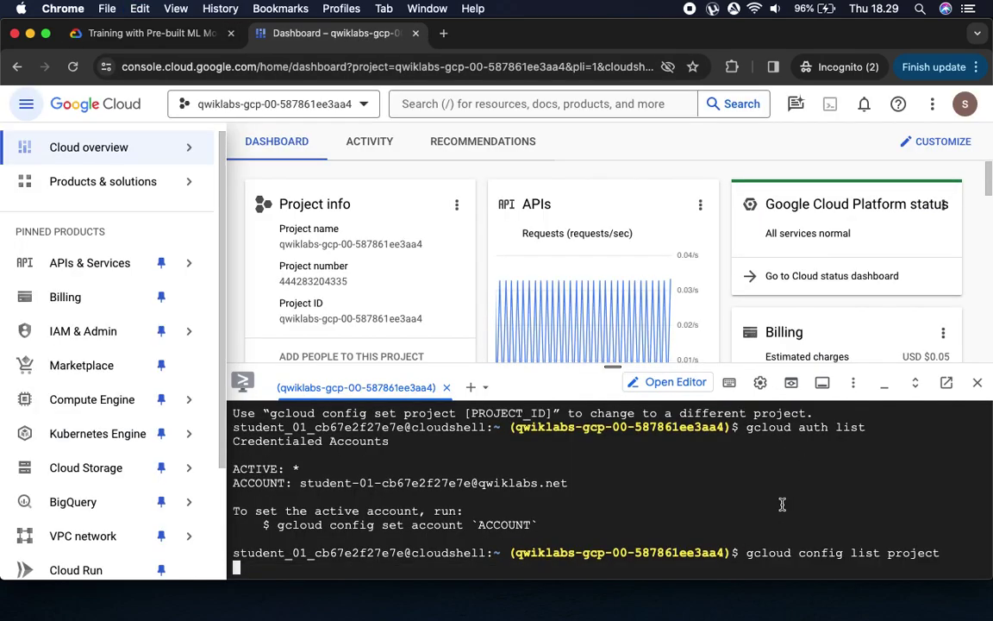
pyautogui.click(177, 32)
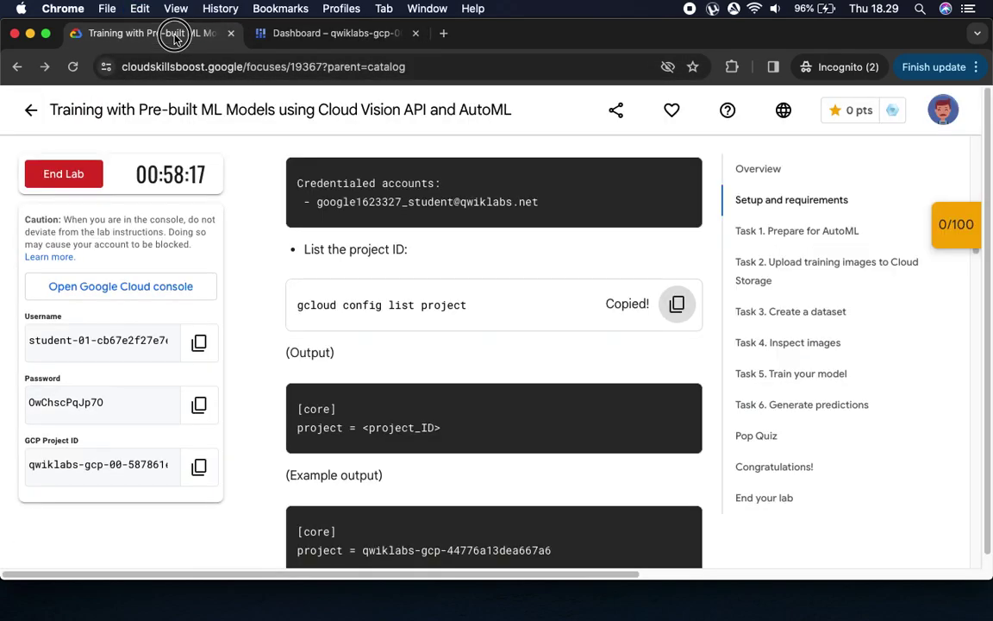
# - Create the storage bucket in Cloud Shell with the lab's command gcloud storage buckets create gs://$GOOGLE_CLOUD_PROJECT-vcm, using class standard and location us-central1
pyautogui.scroll(-5, 563, 282)
pyautogui.scroll(-5, 563, 282)
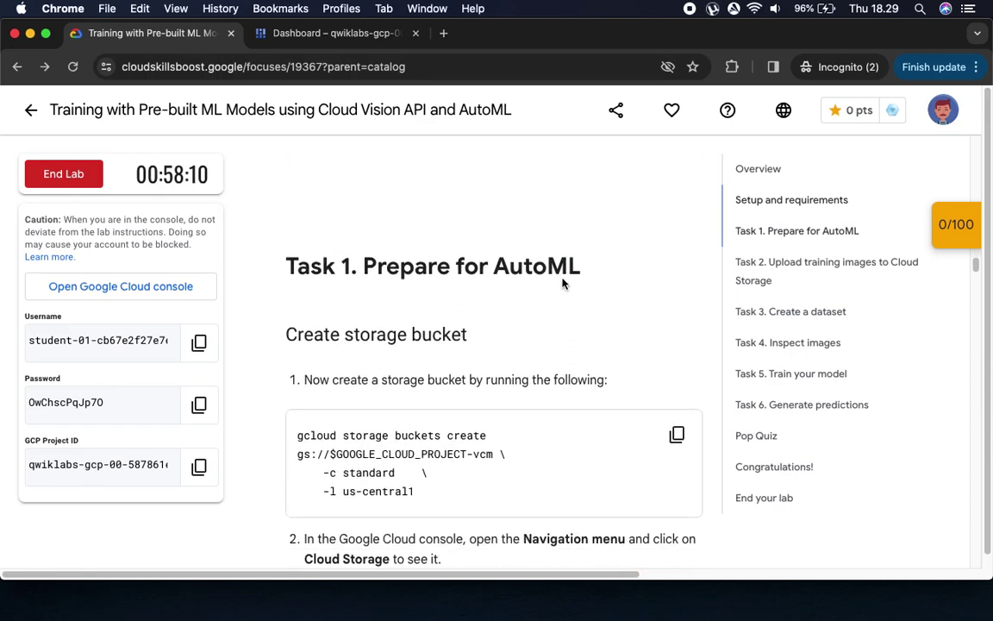
pyautogui.scroll(-2, 397, 263)
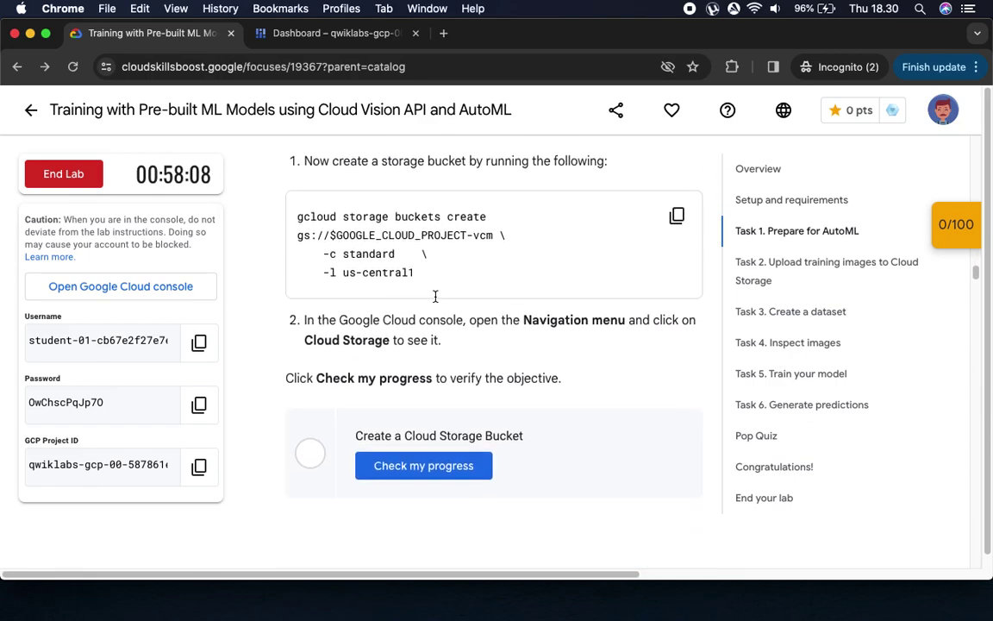
pyautogui.click(677, 214)
pyautogui.click(328, 36)
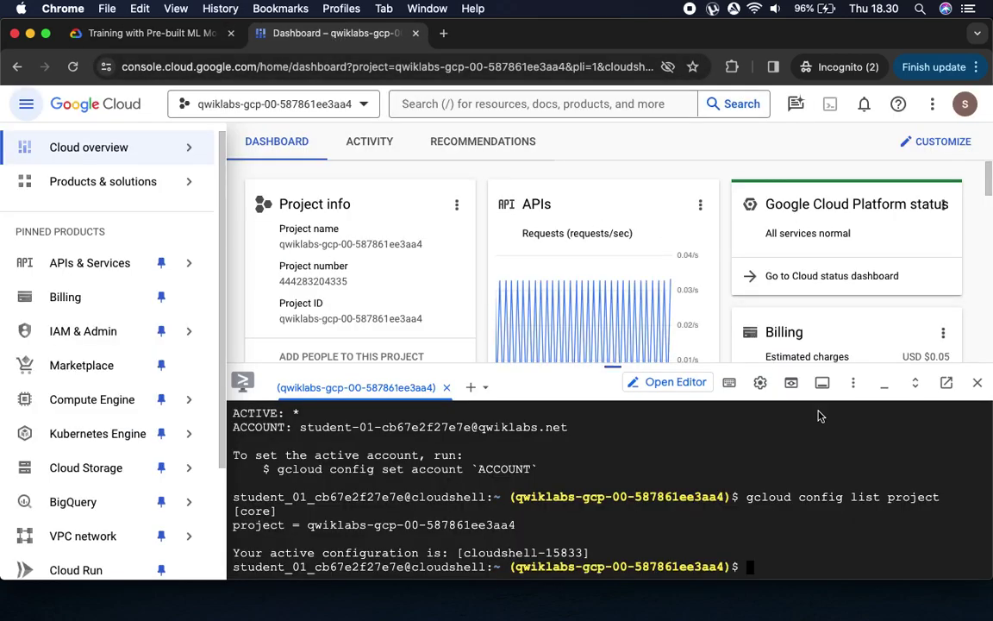
pyautogui.press('super+v')
pyautogui.press('Return')
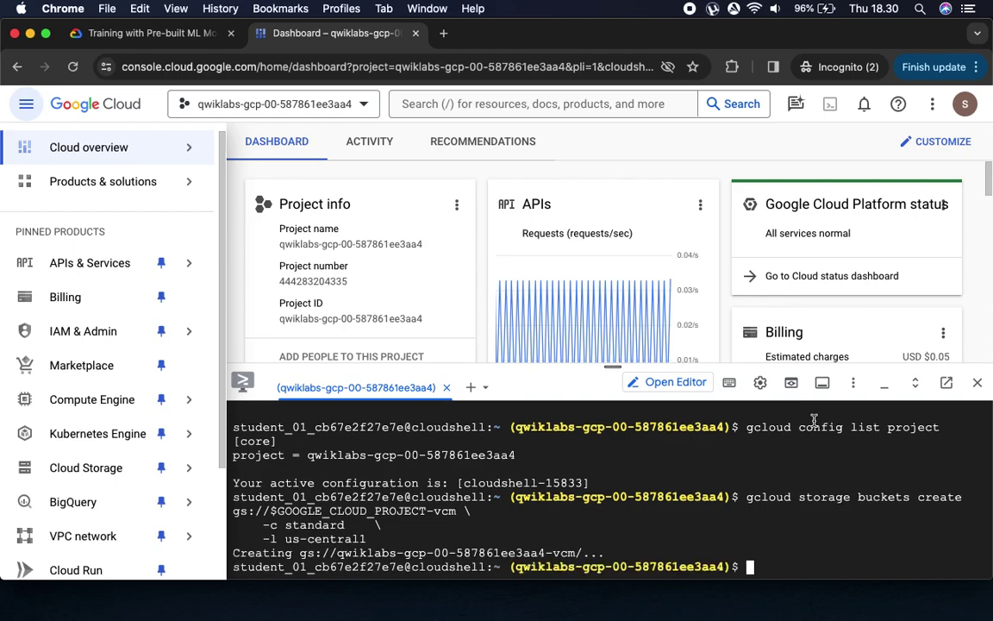
# - Check the lab progress for Create a Cloud Storage Bucket and review the checkpoint scores
pyautogui.click(149, 31)
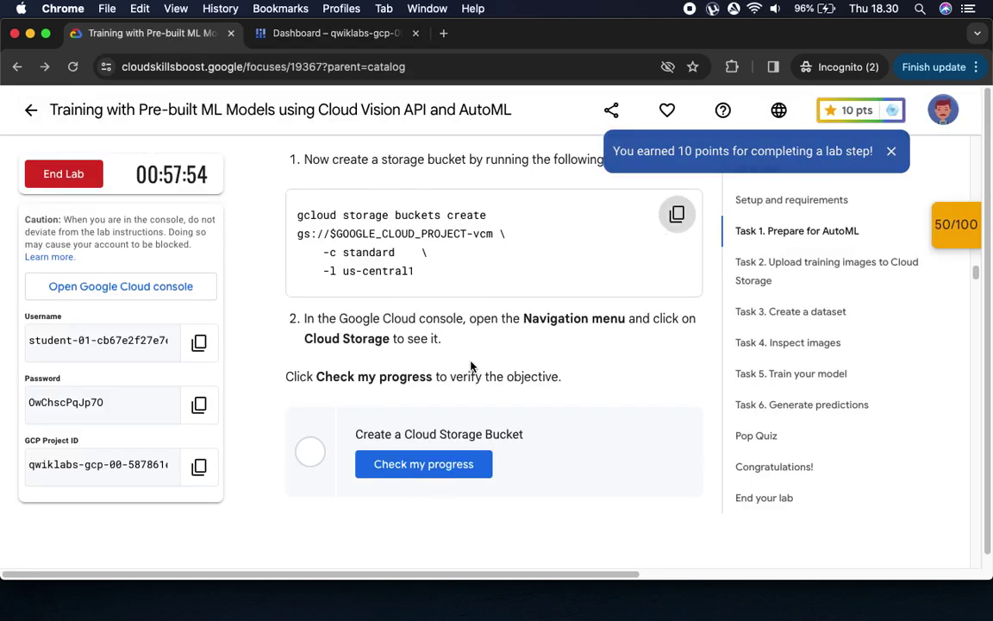
pyautogui.click(449, 464)
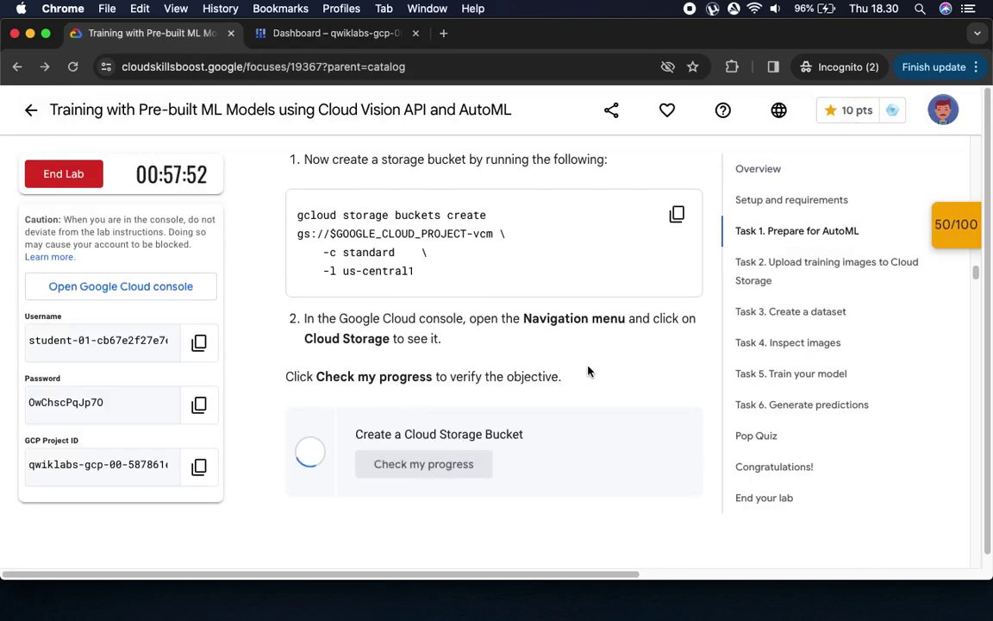
pyautogui.click(955, 224)
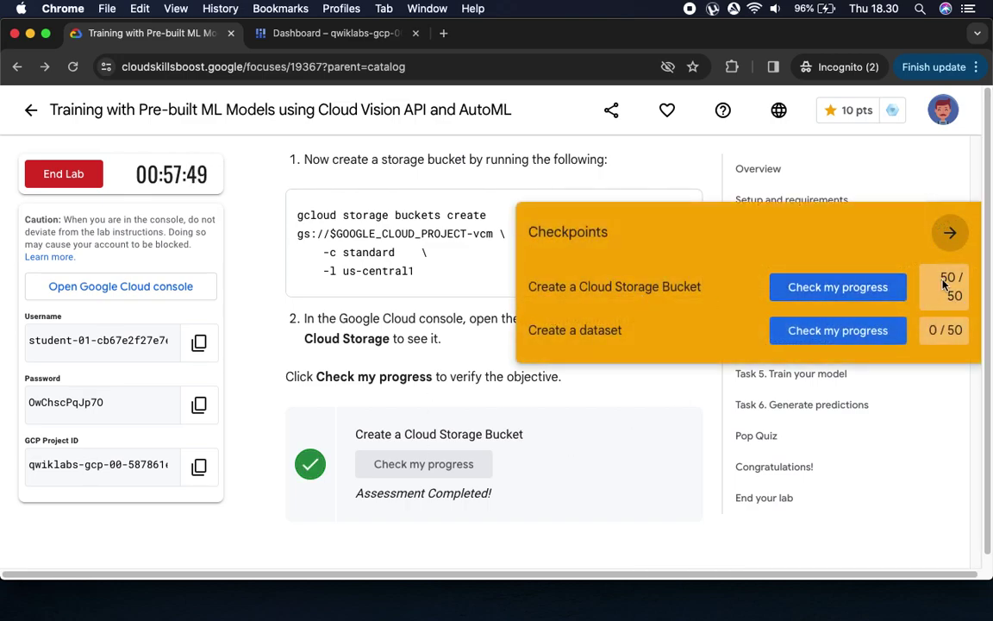
pyautogui.click(949, 232)
# - Set the bucket environment variable in Cloud Shell with the Task 2 command export BUCKET=$GOOGLE_CLOUD_PROJECT-vcm
pyautogui.scroll(-4, 466, 394)
pyautogui.scroll(-3, 463, 395)
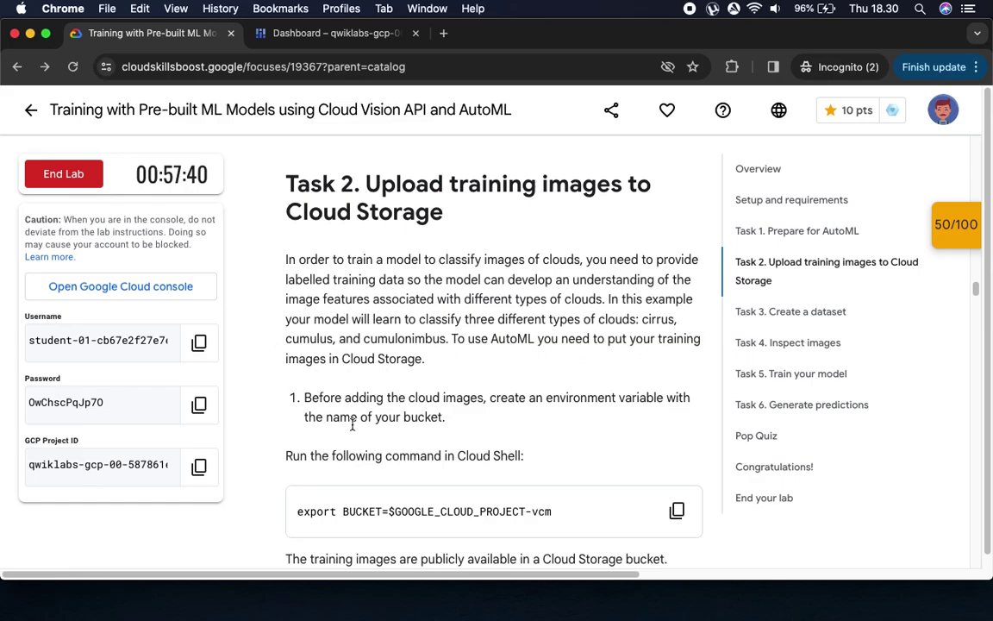
pyautogui.scroll(-5, 587, 360)
pyautogui.scroll(-1, 366, 423)
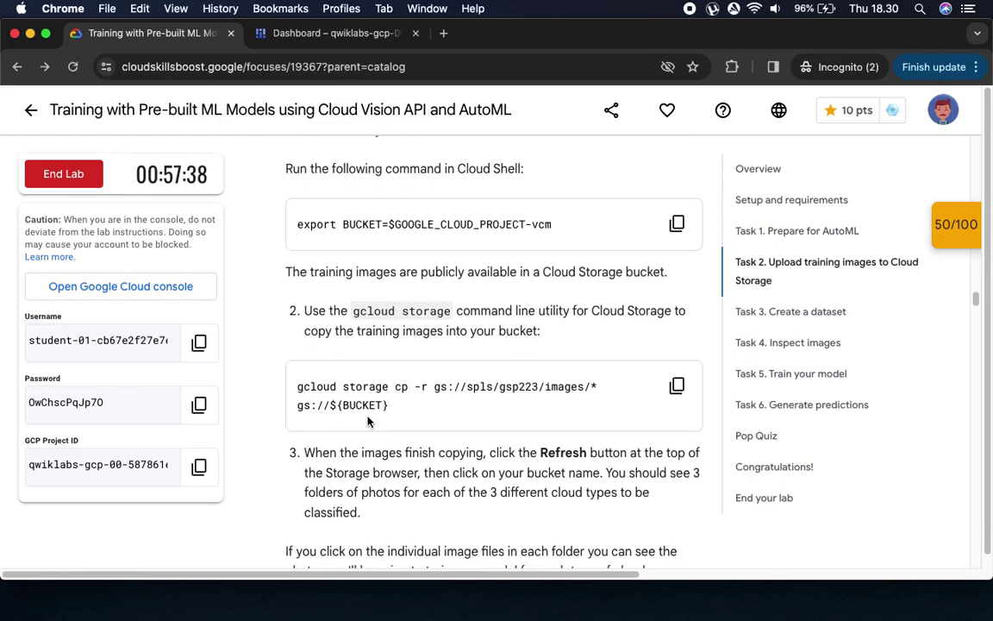
pyautogui.click(677, 224)
pyautogui.click(301, 35)
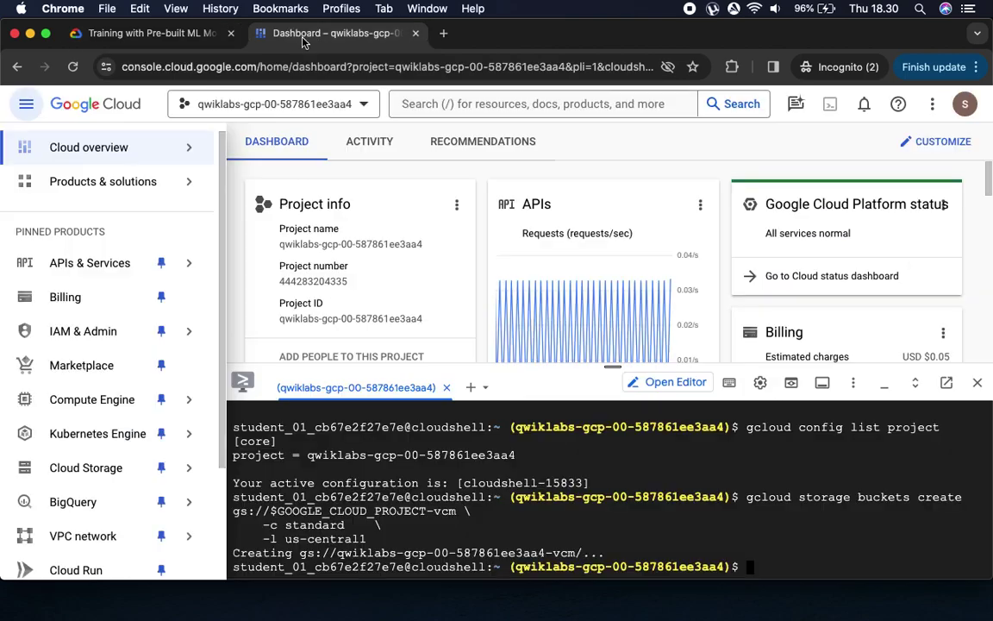
pyautogui.press('super+v')
pyautogui.press('Return')
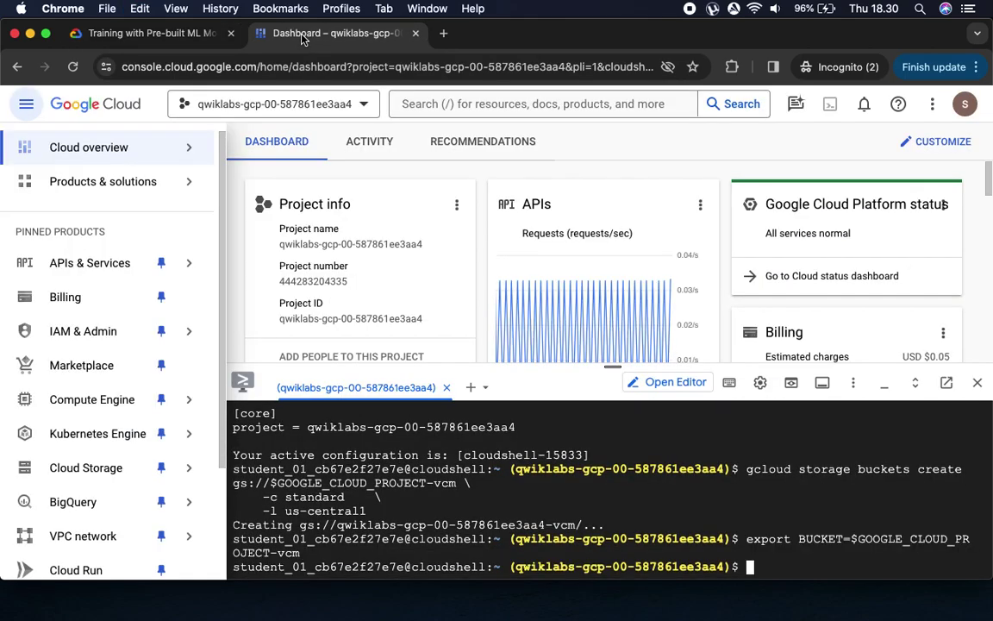
# - Copy the training images into the bucket by running gcloud storage cp -r gs://spls/gsp223/images/* gs://${BUCKET} in Cloud Shell
pyautogui.click(125, 35)
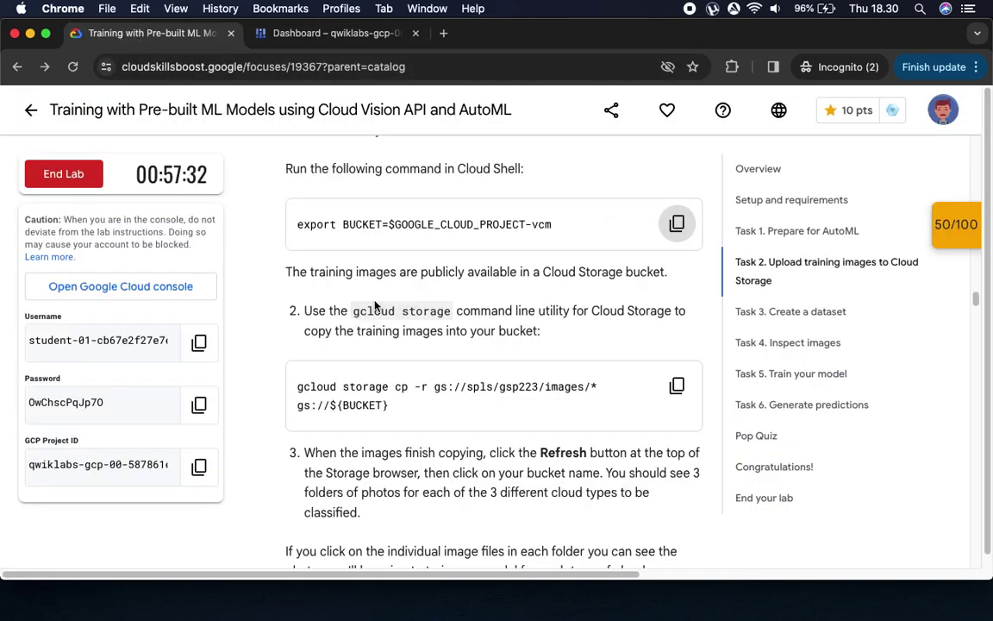
pyautogui.scroll(-4, 411, 387)
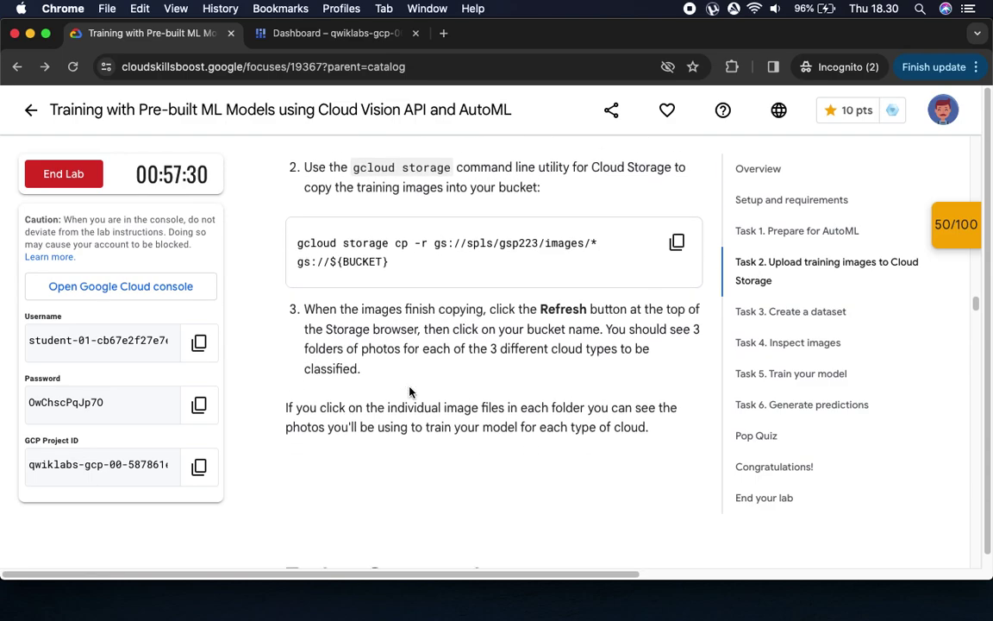
pyautogui.click(676, 228)
pyautogui.click(310, 33)
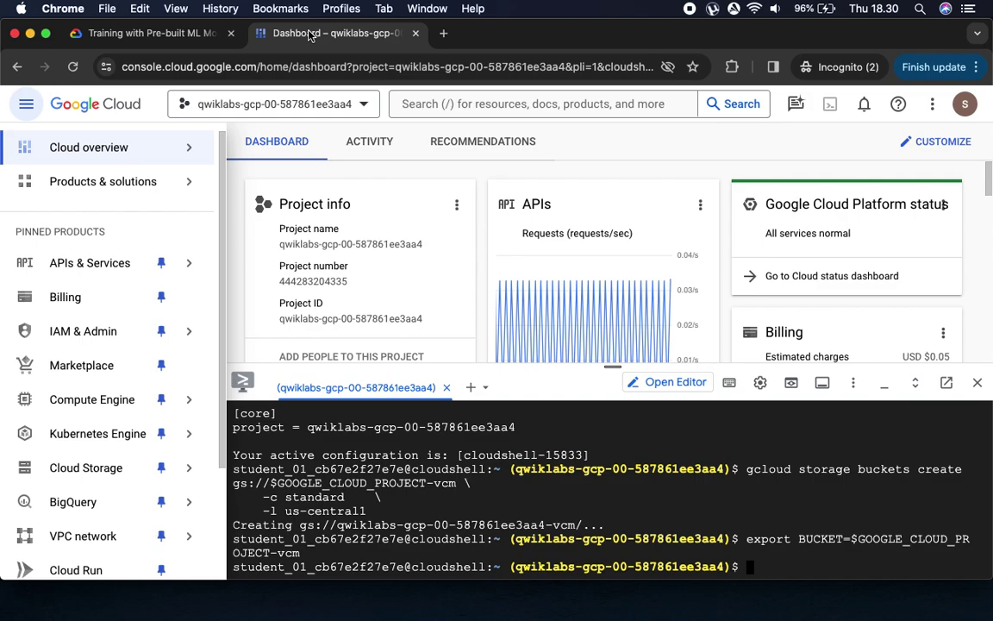
pyautogui.press('super+v')
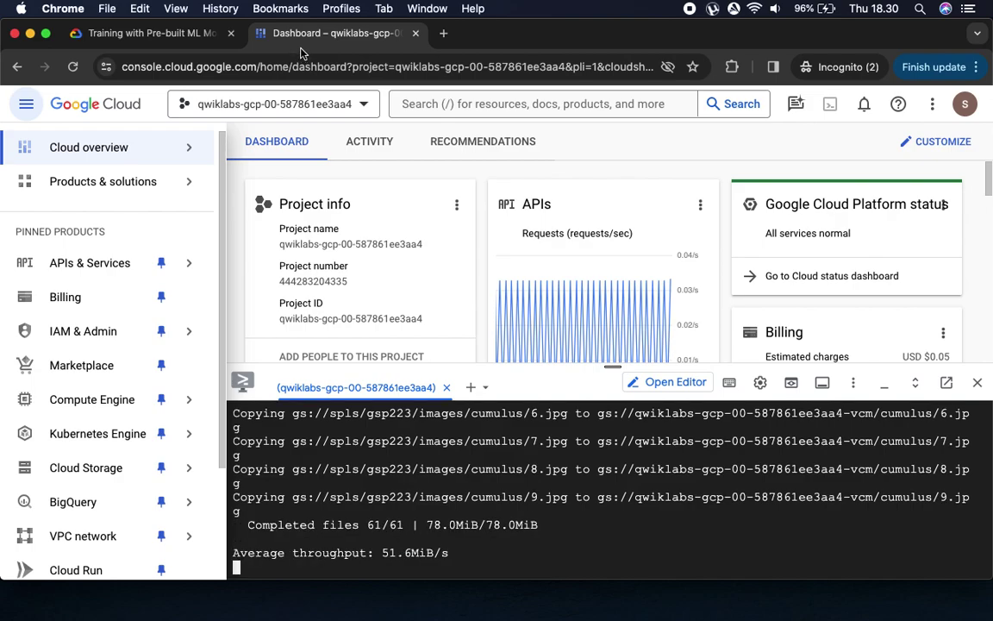
# - Read the lab's Storage browser instruction, shrink the Cloud Shell terminal, and open the Cloud Storage Buckets page in the console
pyautogui.click(135, 35)
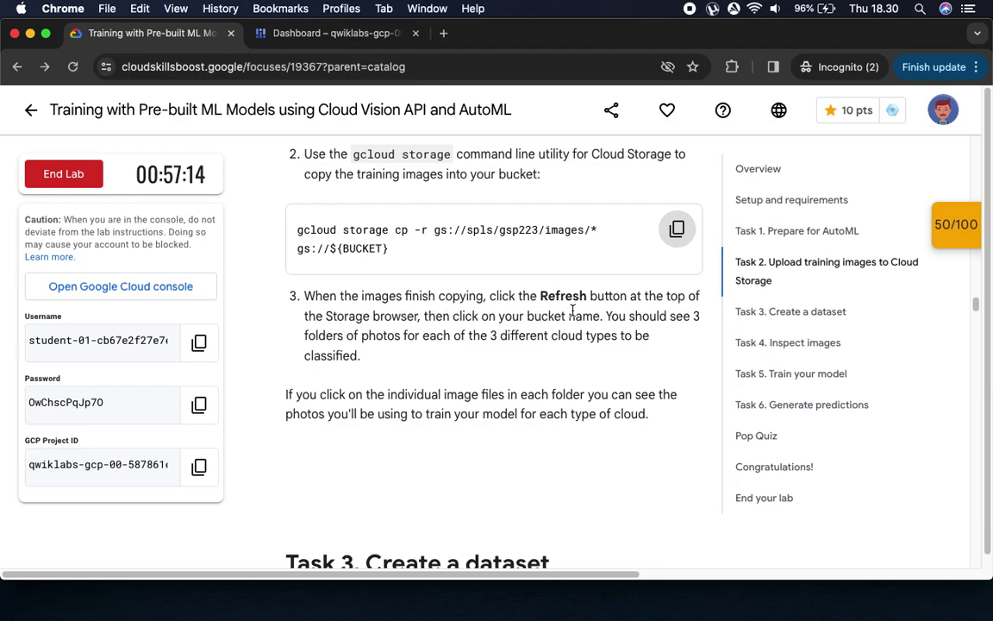
pyautogui.moveTo(334, 316); pyautogui.dragTo(448, 317)
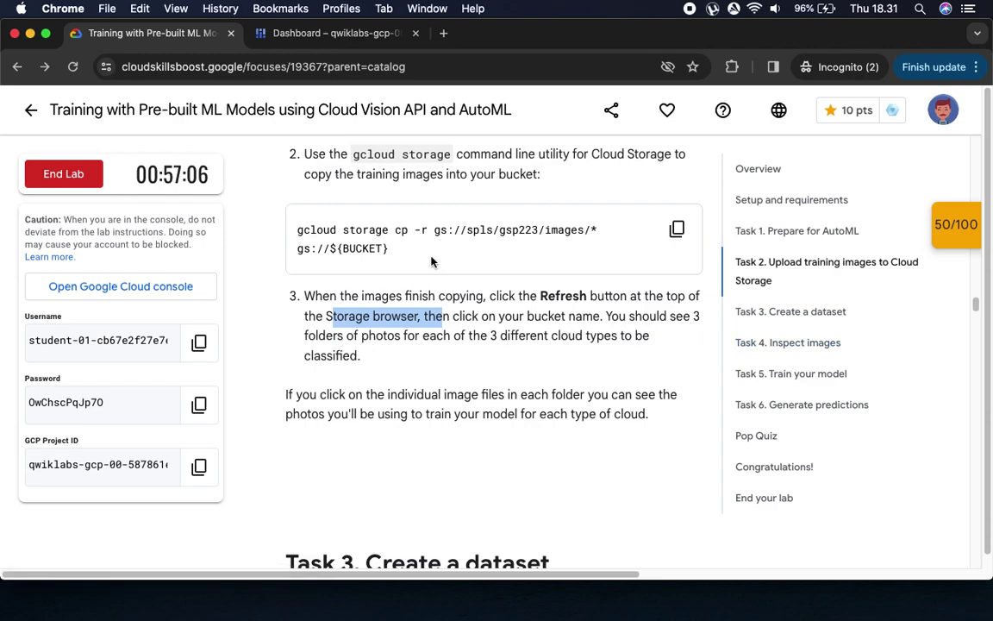
pyautogui.click(271, 31)
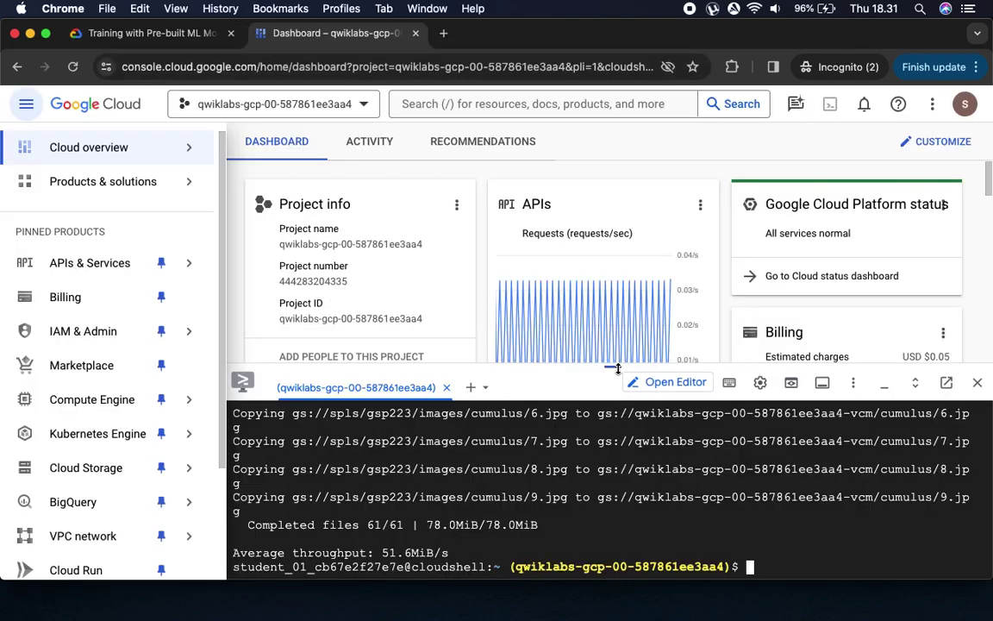
pyautogui.moveTo(618, 369); pyautogui.dragTo(612, 549)
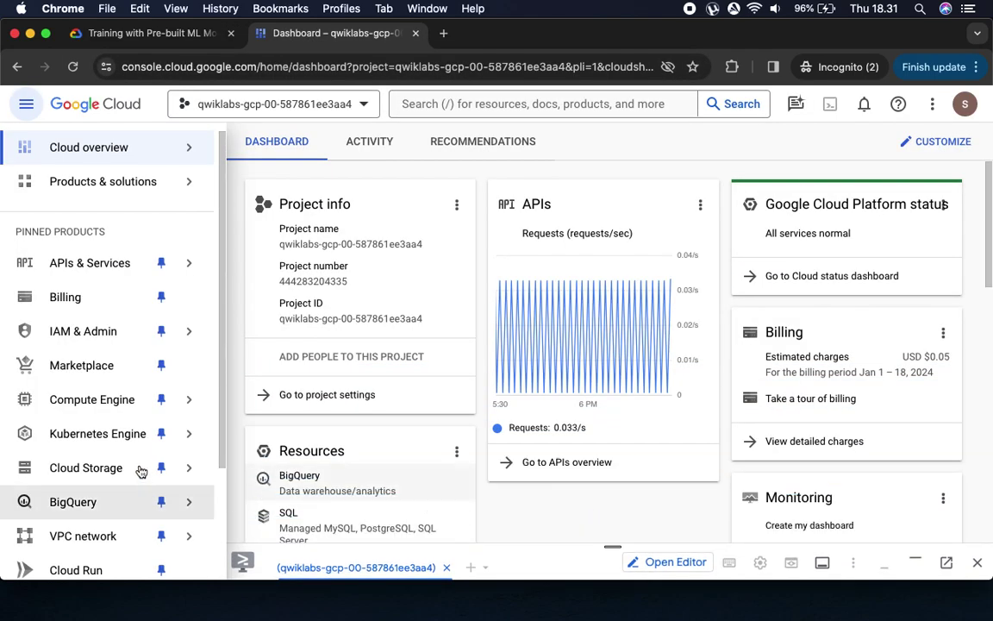
pyautogui.moveTo(97, 467)
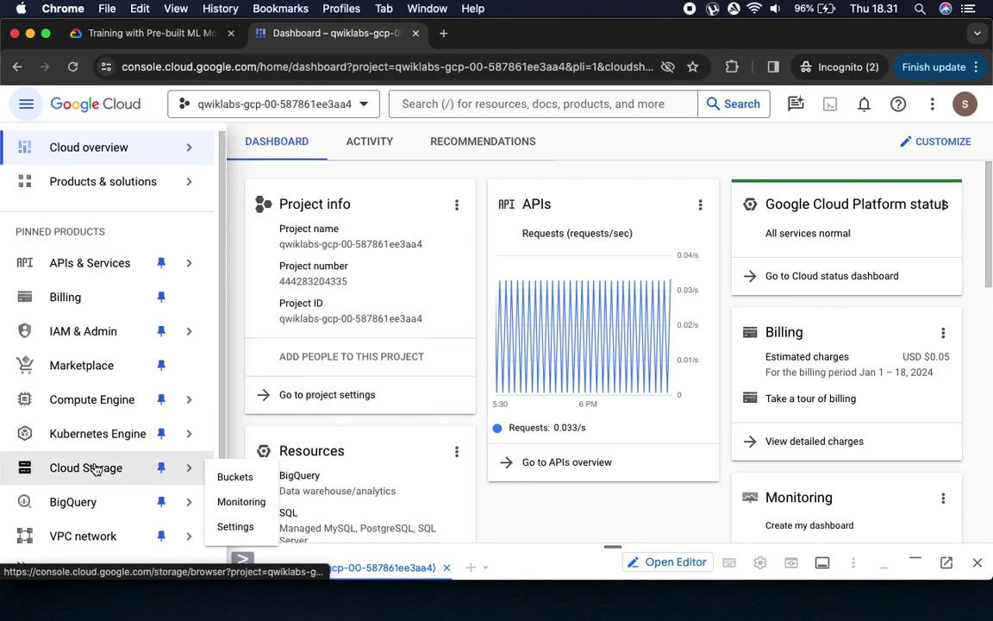
pyautogui.click(244, 481)
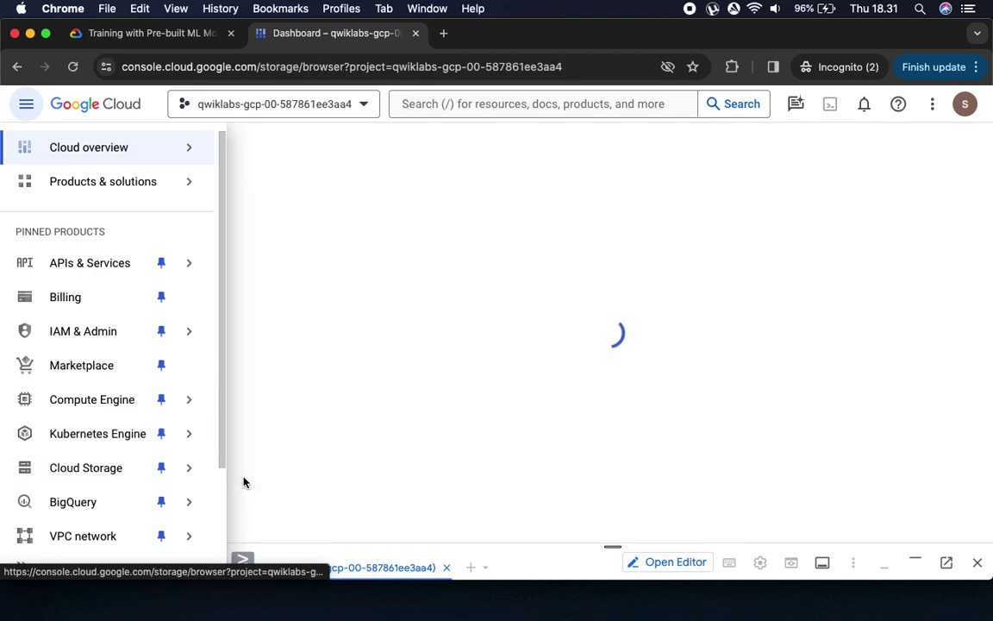
pyautogui.click(27, 104)
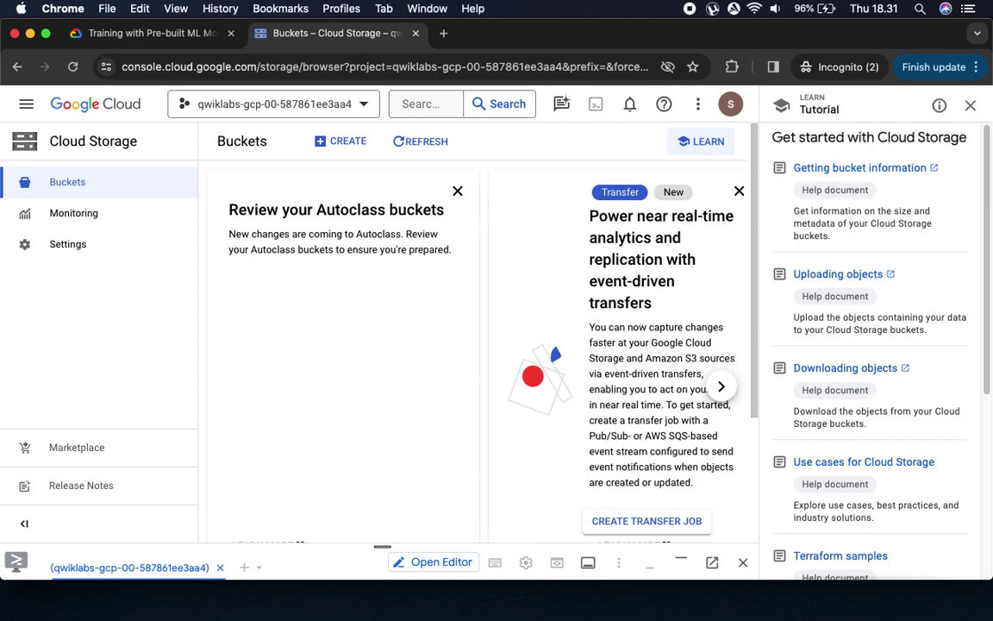
# - Dismiss the promotional cards and the tutorial on the Buckets page, and open the bucket ending in -vcm
pyautogui.click(457, 191)
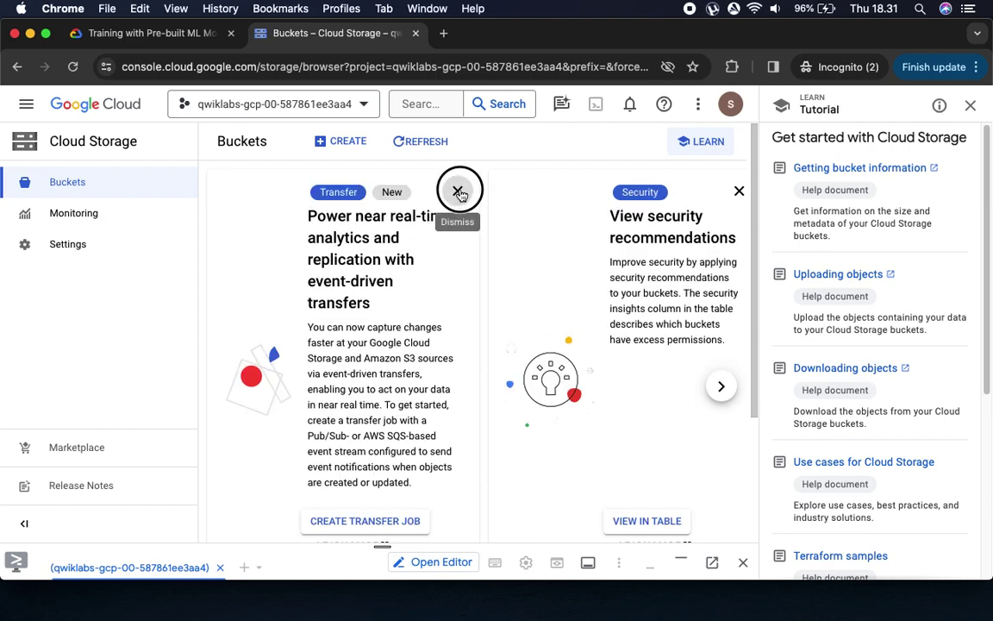
pyautogui.click(457, 191)
pyautogui.click(728, 190)
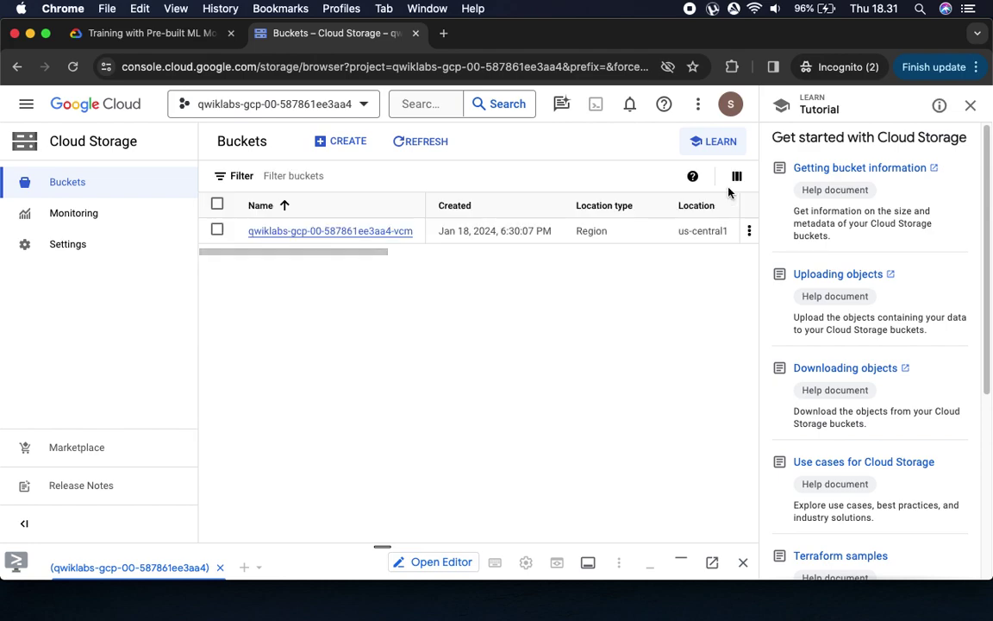
pyautogui.click(974, 105)
pyautogui.click(384, 230)
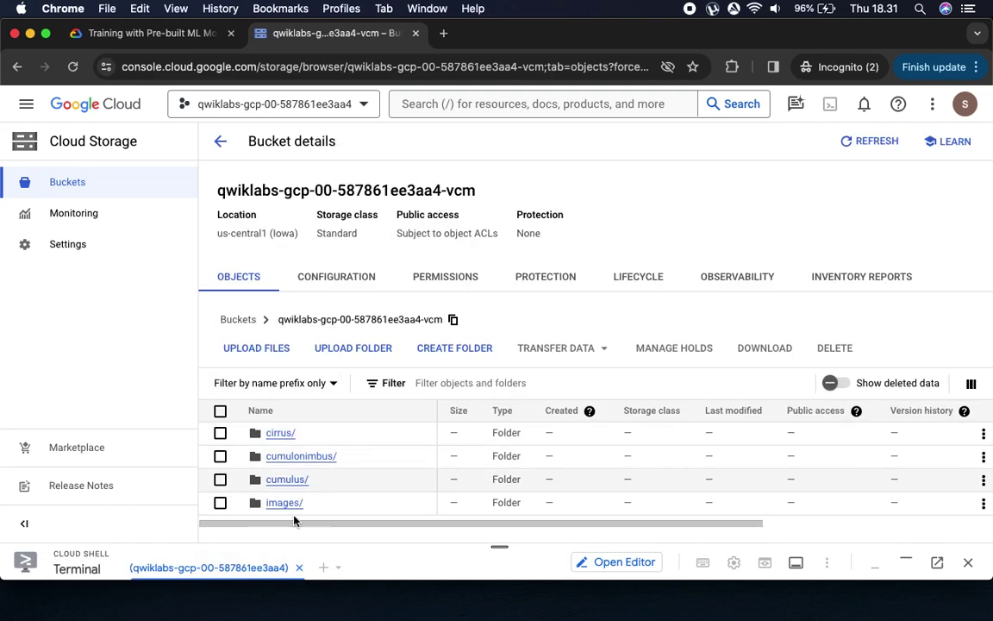
# - Compare the bucket's folders with the lab instructions, preview 1.jpg in the cirrus folder, and return to the instructions
pyautogui.click(164, 34)
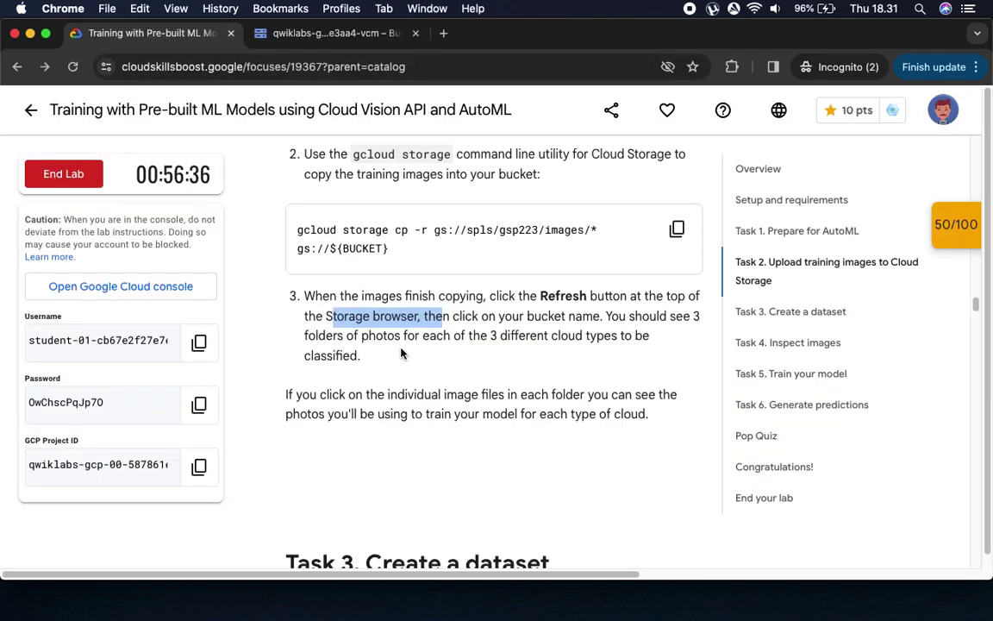
pyautogui.moveTo(489, 337); pyautogui.dragTo(649, 338)
pyautogui.click(277, 33)
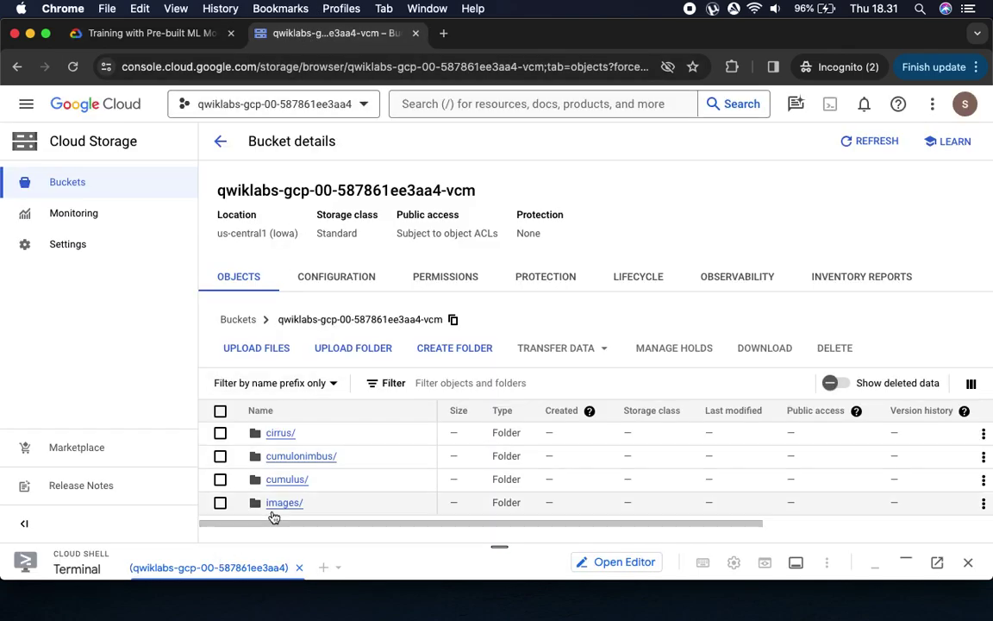
pyautogui.click(272, 433)
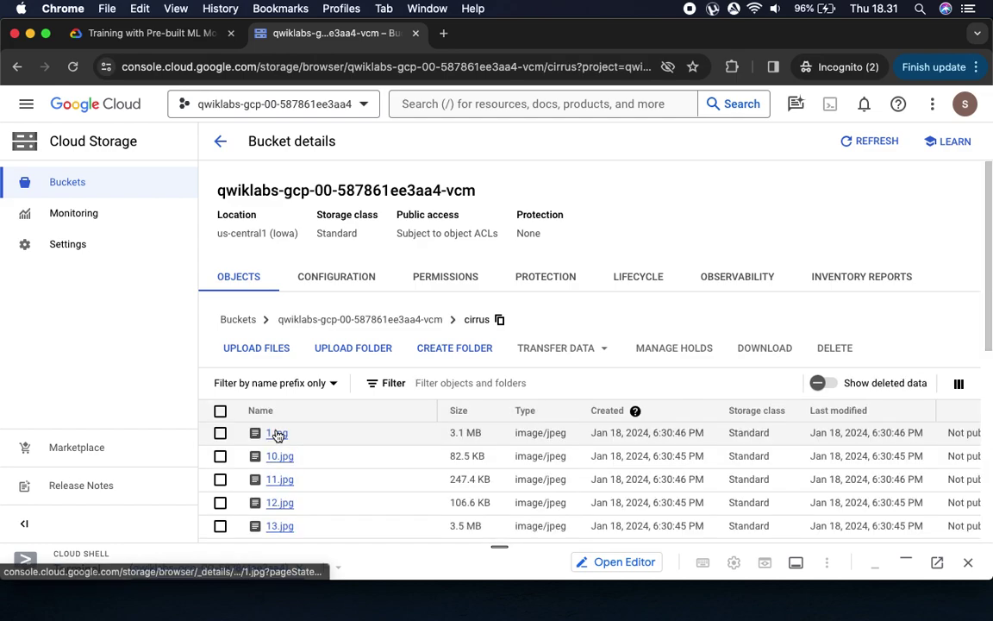
pyautogui.click(276, 433)
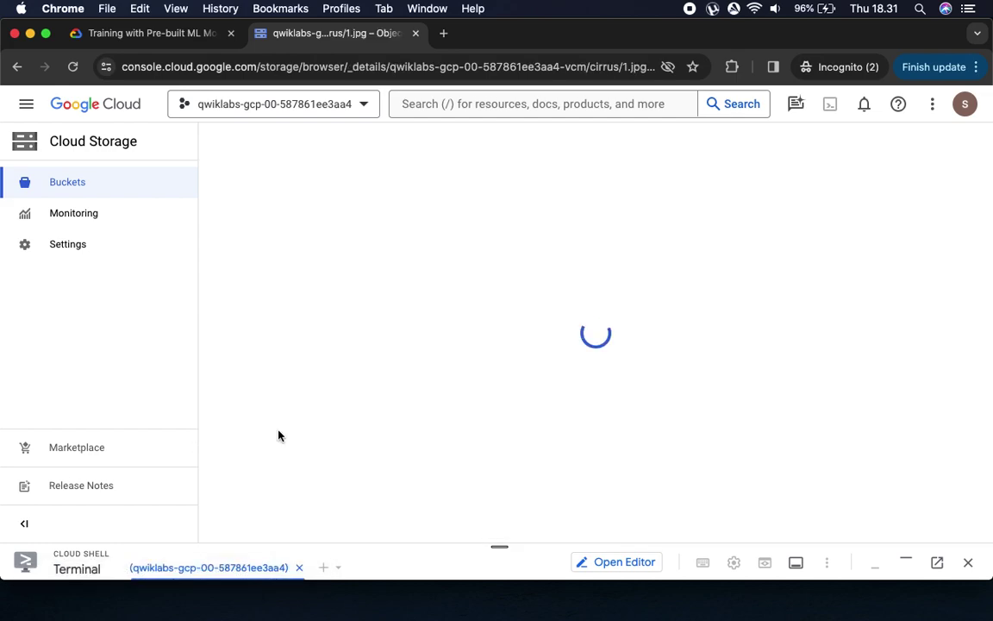
pyautogui.scroll(-5, 736, 399)
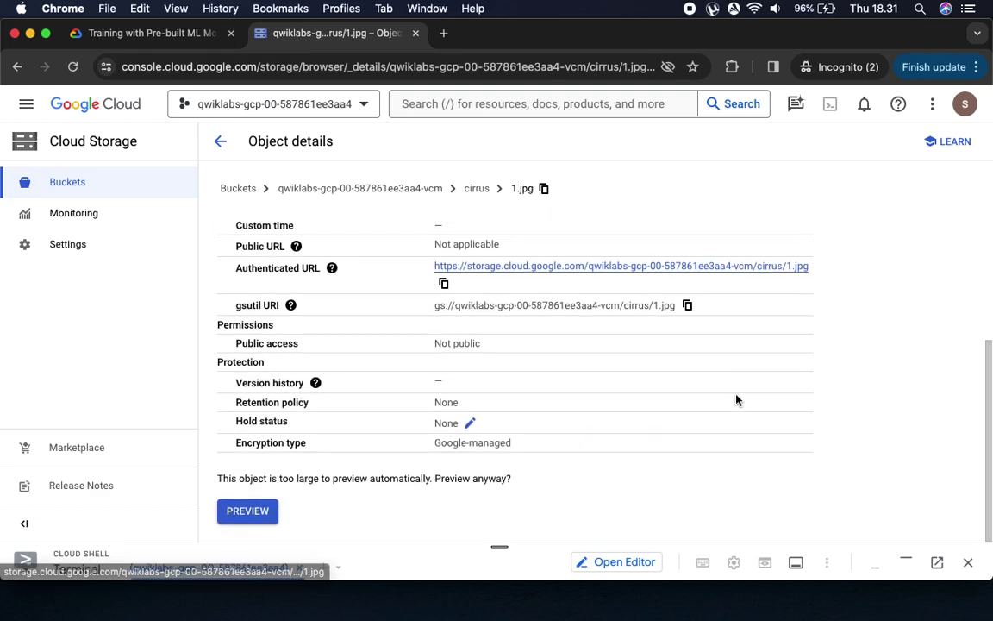
pyautogui.click(257, 513)
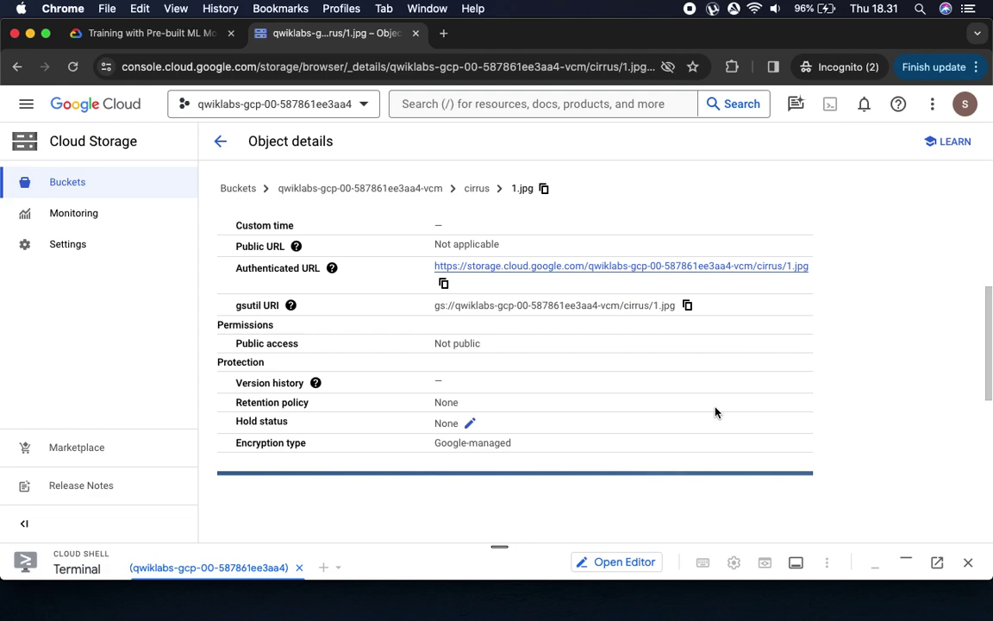
pyautogui.scroll(-5, 722, 415)
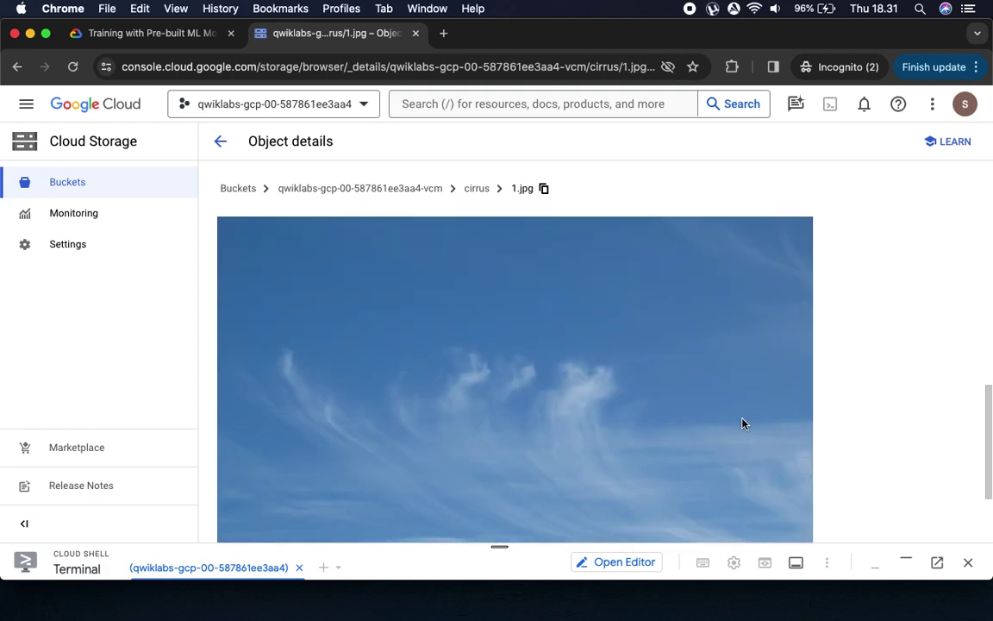
pyautogui.scroll(-2, 517, 422)
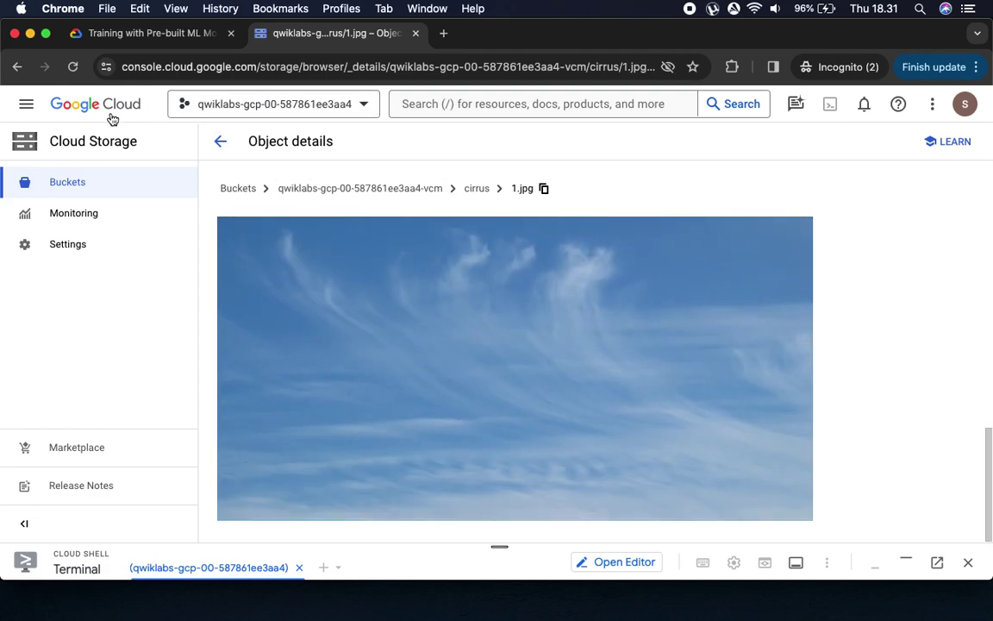
pyautogui.click(69, 192)
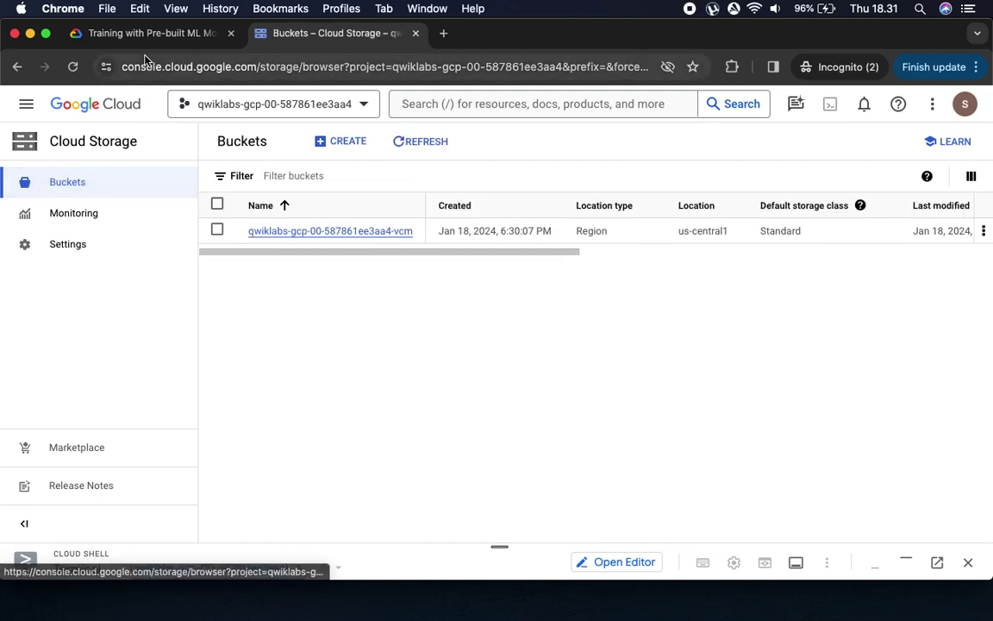
pyautogui.click(138, 35)
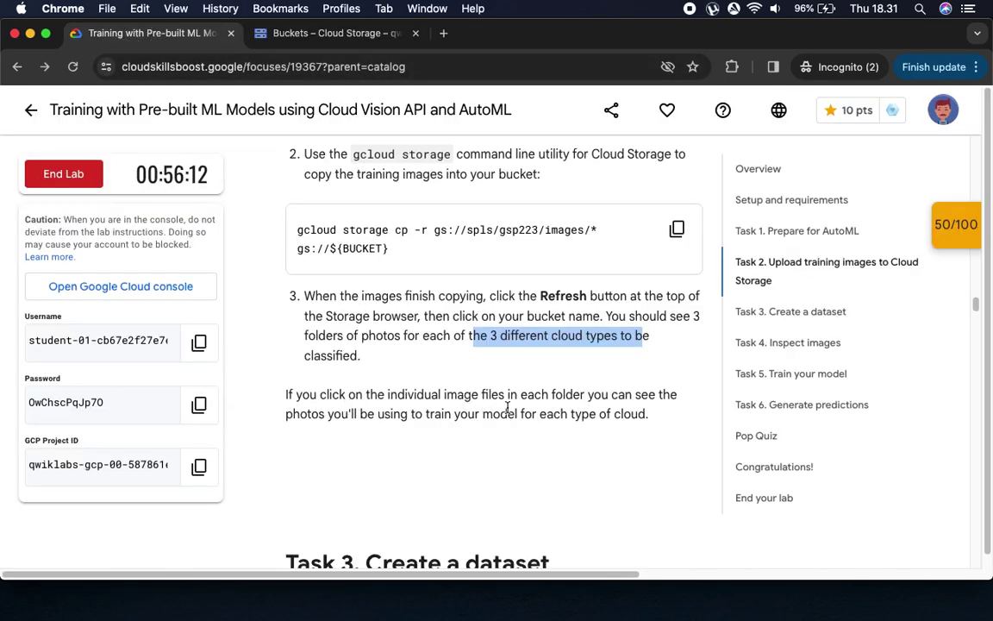
# - Finish reading the lab's note on training photos, return to the Cloud Storage console, and enlarge the Cloud Shell terminal
pyautogui.moveTo(648, 394); pyautogui.dragTo(658, 430)
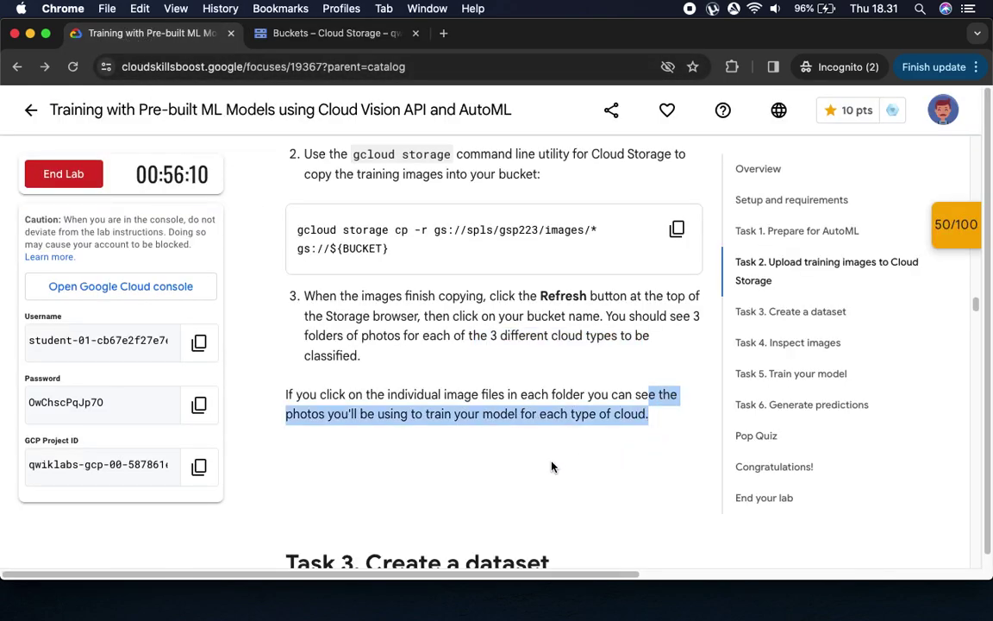
pyautogui.click(310, 32)
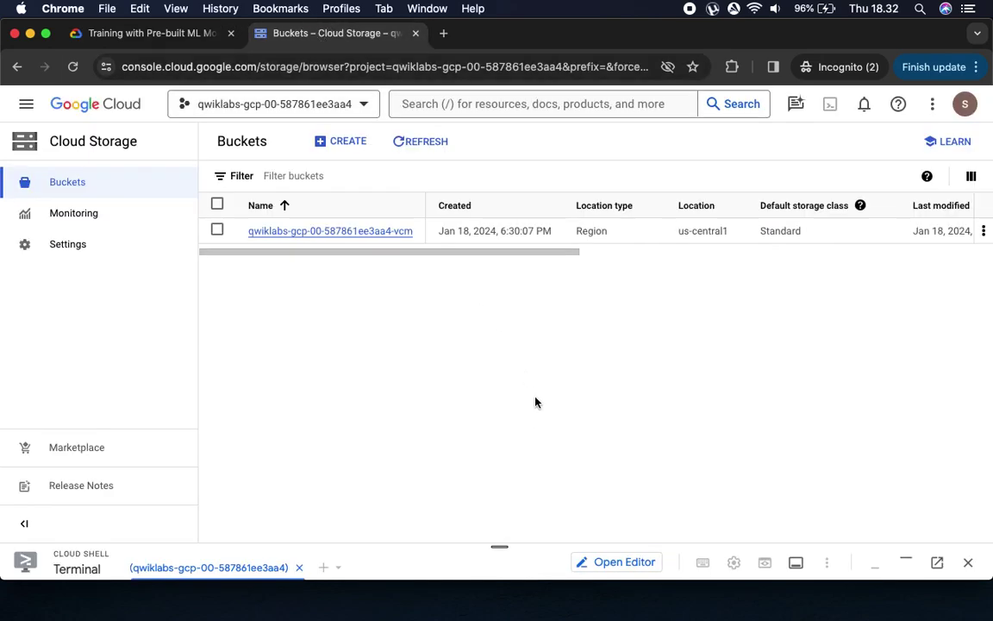
pyautogui.moveTo(499, 555); pyautogui.dragTo(510, 271)
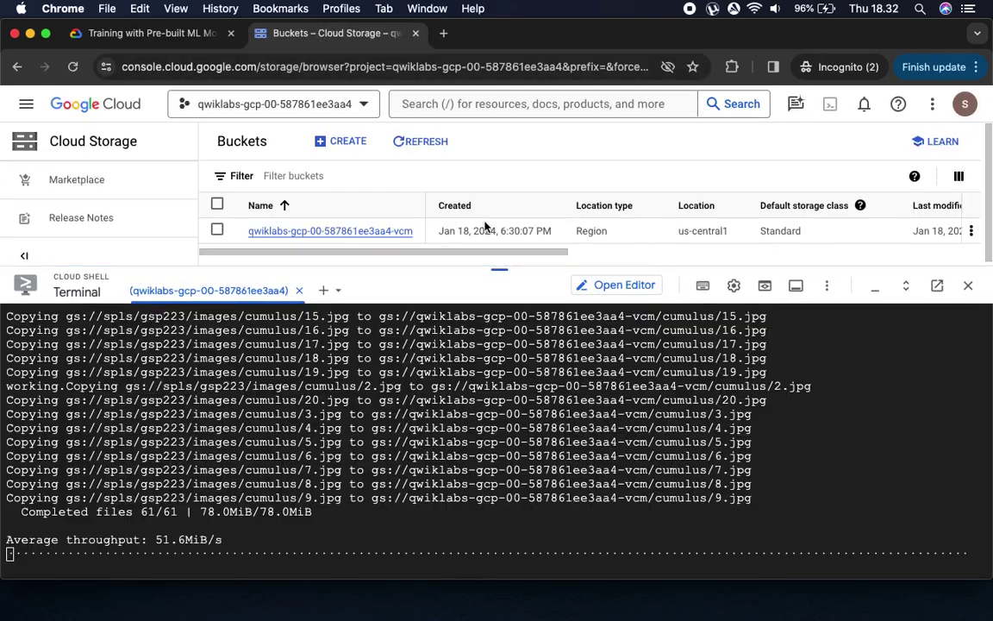
# - Copy the CSV file from the lab's Task 3 into Cloud Shell by running gcloud storage cp gs://spls/gsp223/data.csv
pyautogui.click(150, 33)
pyautogui.scroll(-5, 375, 233)
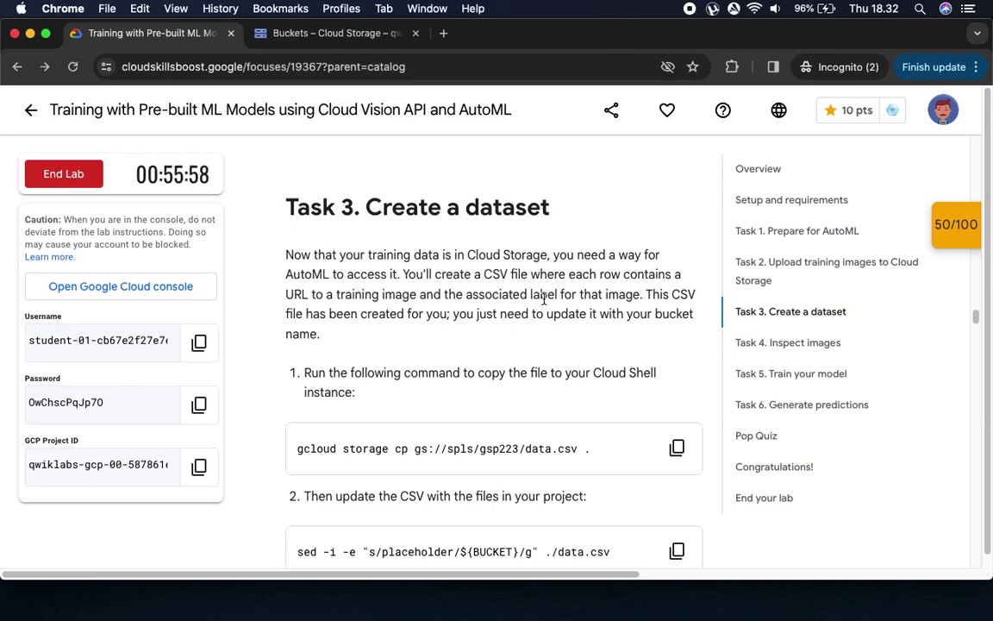
pyautogui.scroll(-5, 483, 362)
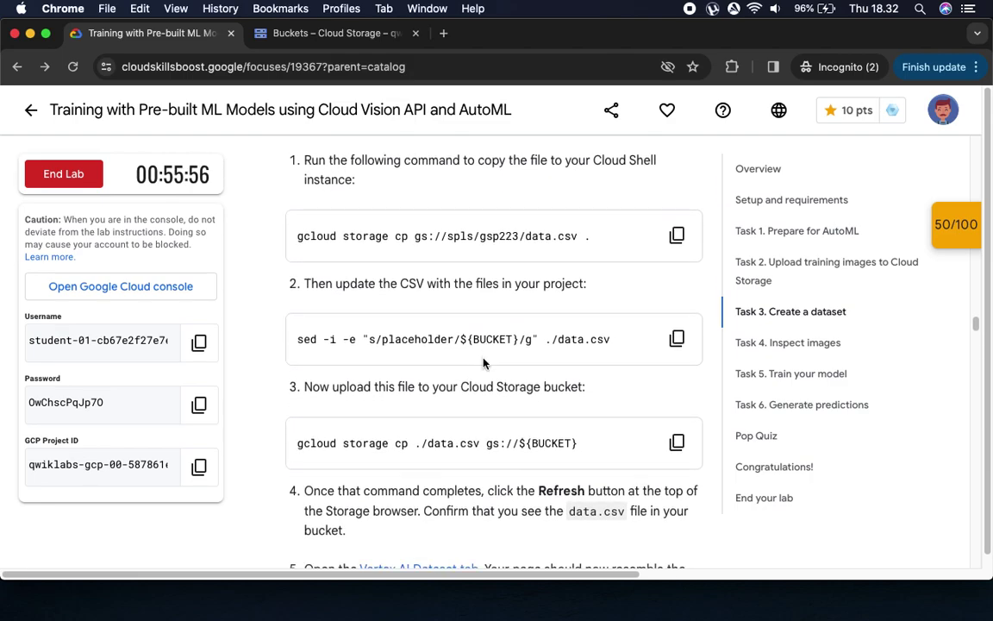
pyautogui.click(676, 234)
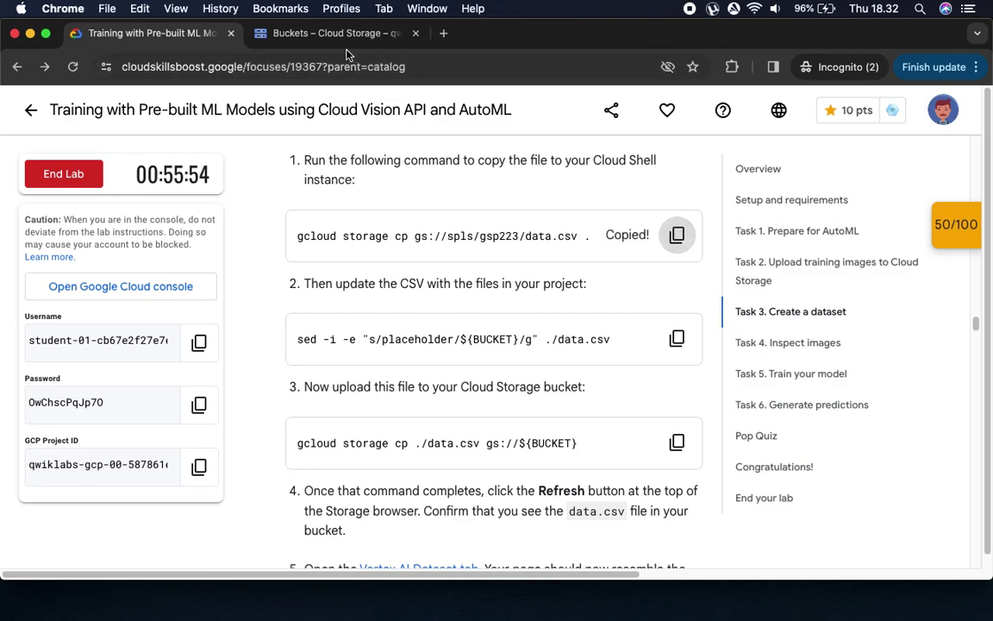
pyautogui.click(321, 36)
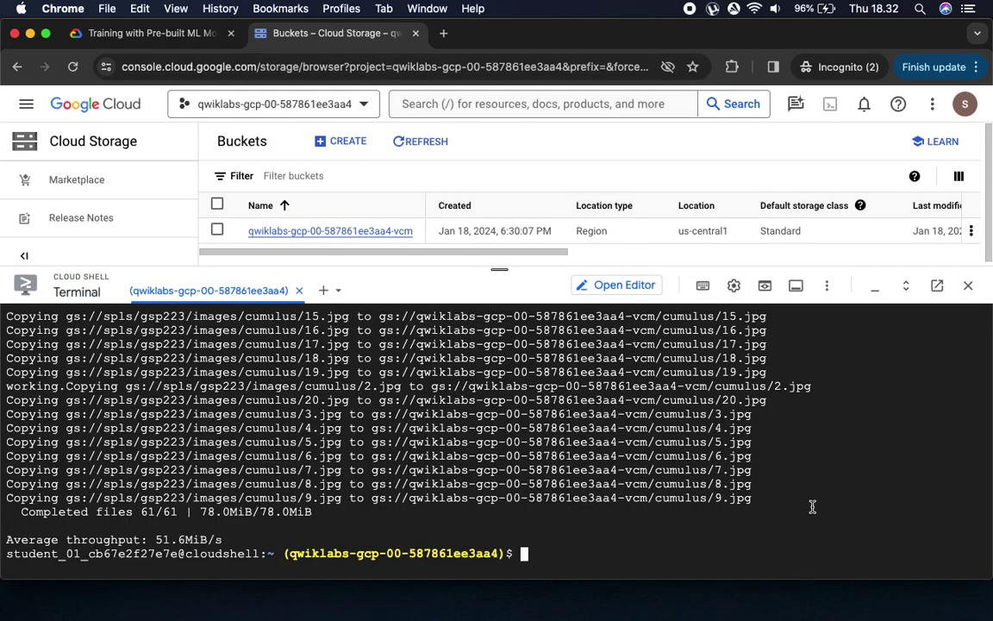
pyautogui.press('super+v')
pyautogui.press('Return')
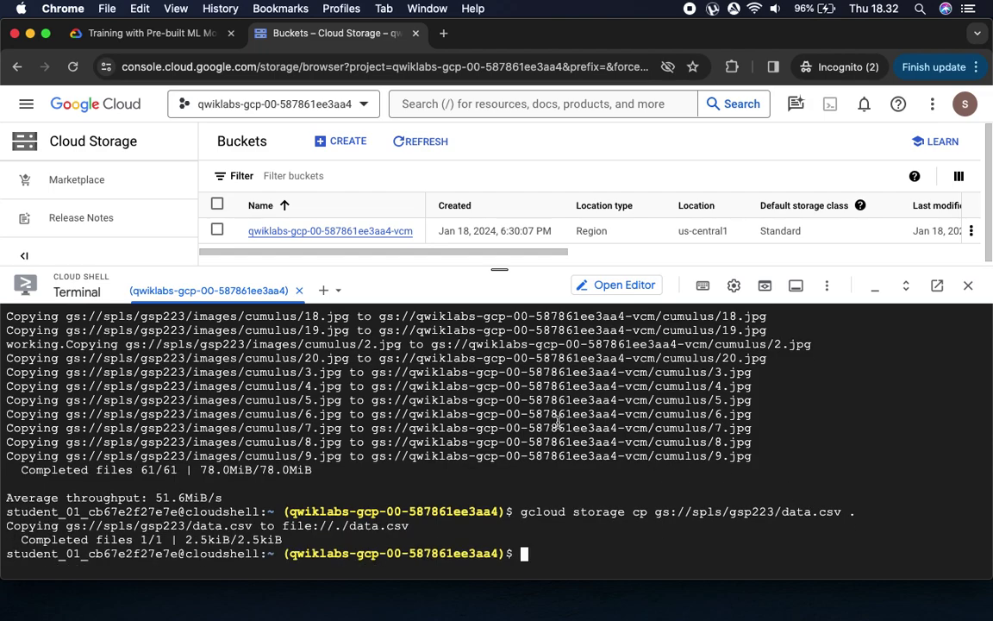
# - Update the CSV with the bucket name by running the lab's command sed -i -e "s/placeholder/${BUCKET}/g" ./data.csv in Cloud Shell
pyautogui.click(136, 33)
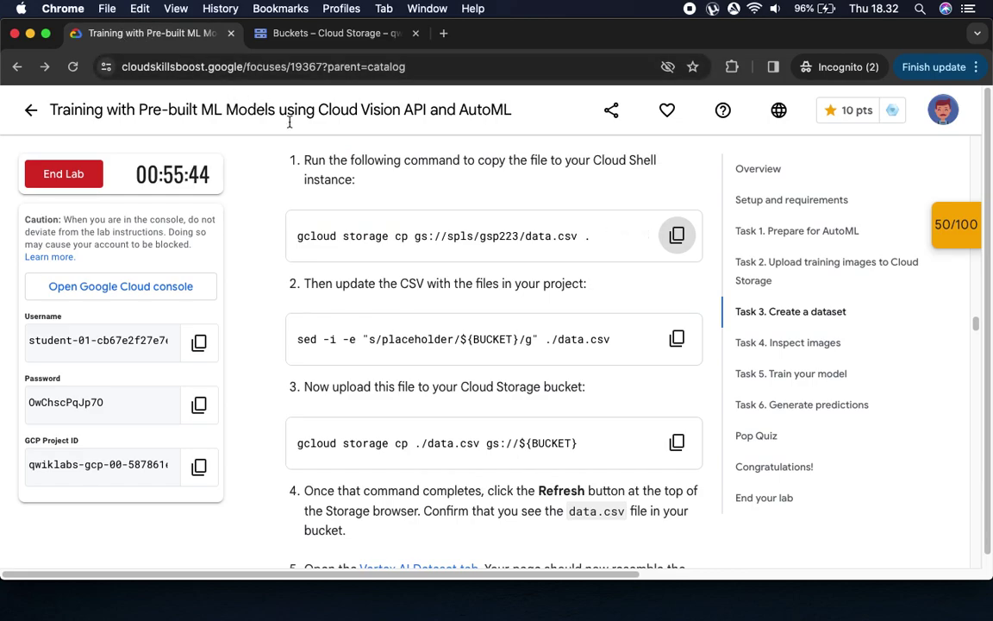
pyautogui.scroll(-3, 580, 323)
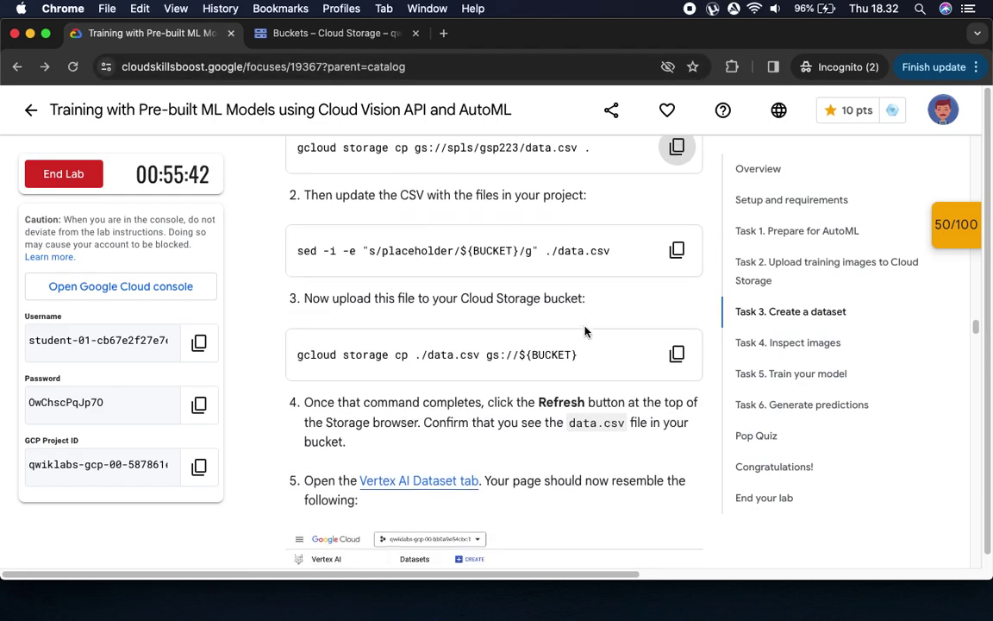
pyautogui.click(678, 227)
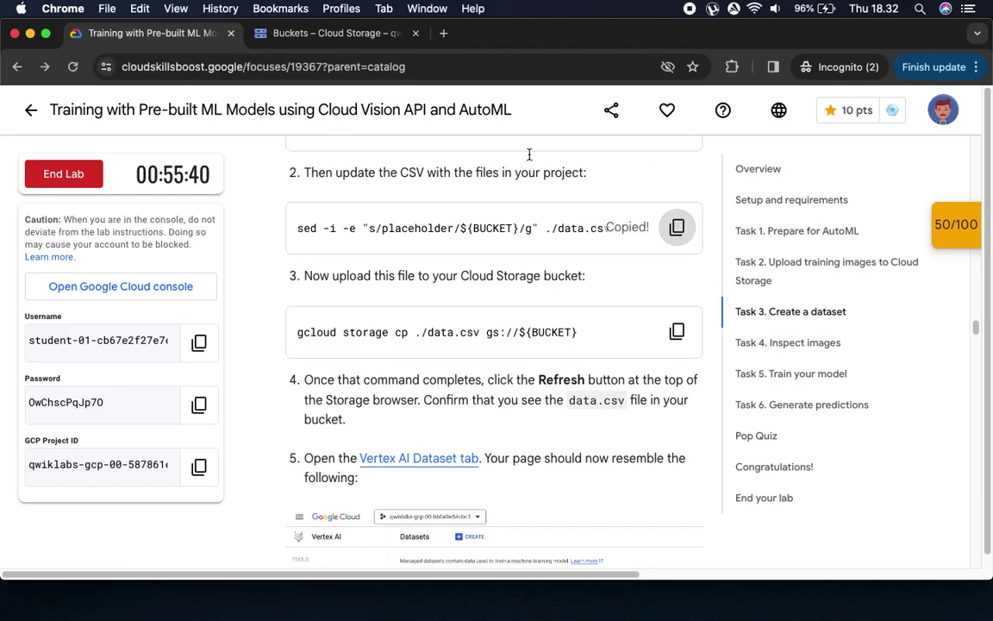
pyautogui.click(339, 34)
pyautogui.press('super+v')
pyautogui.press('Return')
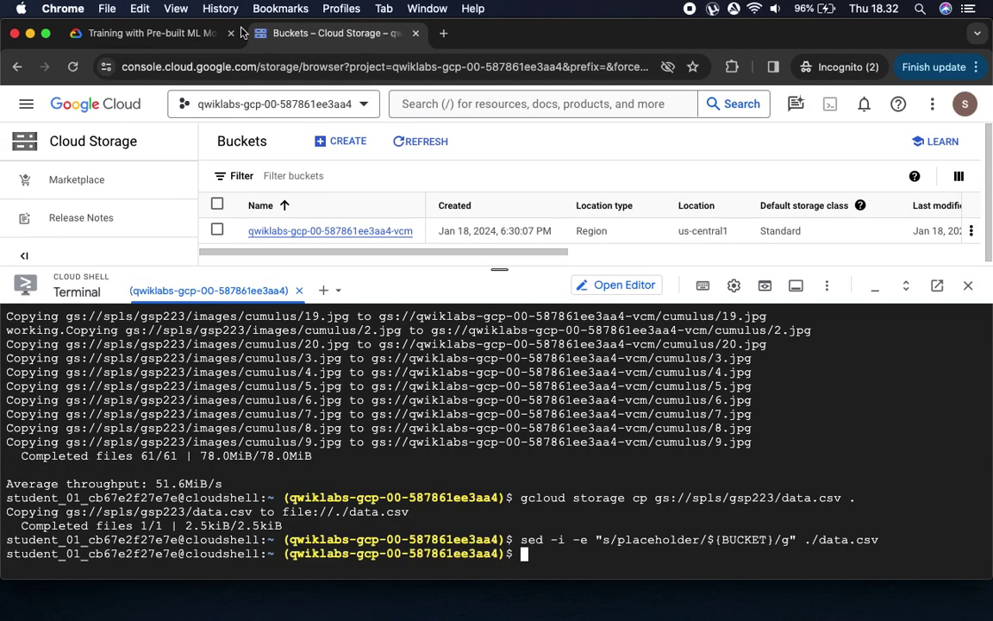
# - Upload the updated CSV to the bucket by running gcloud storage cp ./data.csv gs://${BUCKET} in Cloud Shell
pyautogui.click(142, 35)
pyautogui.click(673, 338)
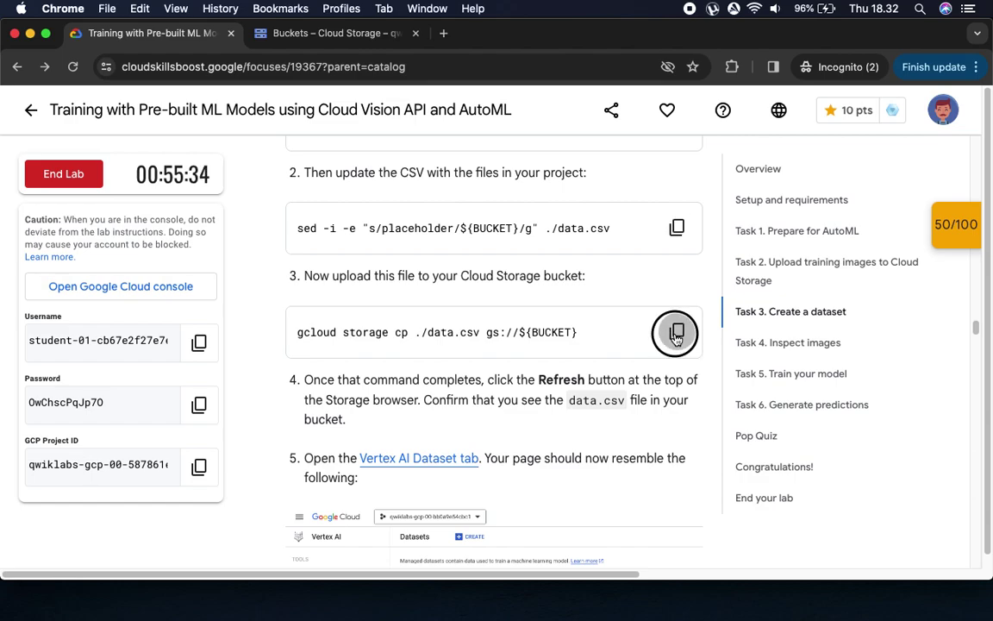
pyautogui.click(340, 34)
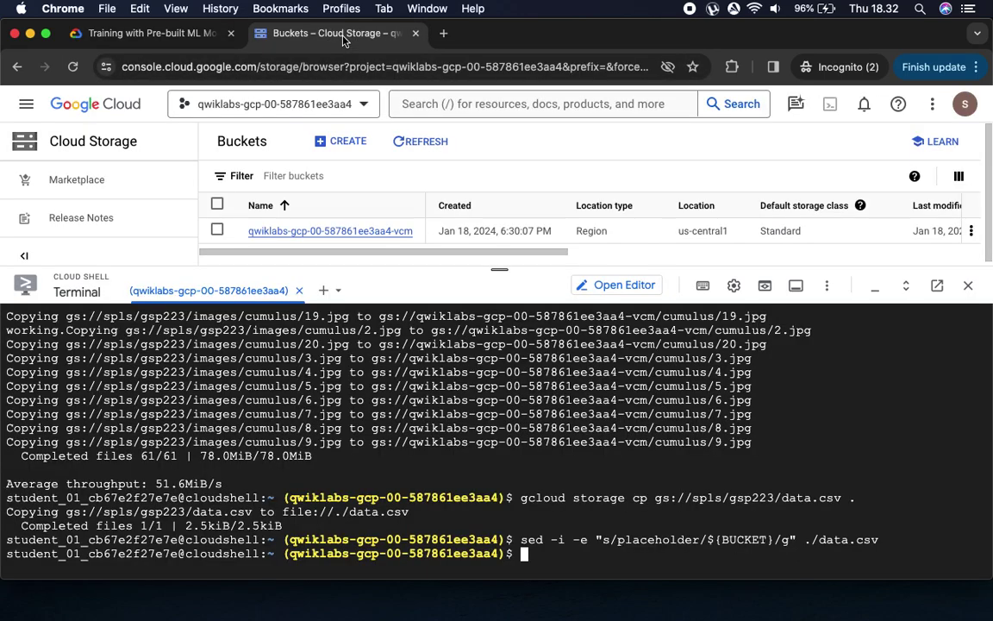
pyautogui.press('super+v')
pyautogui.press('Return')
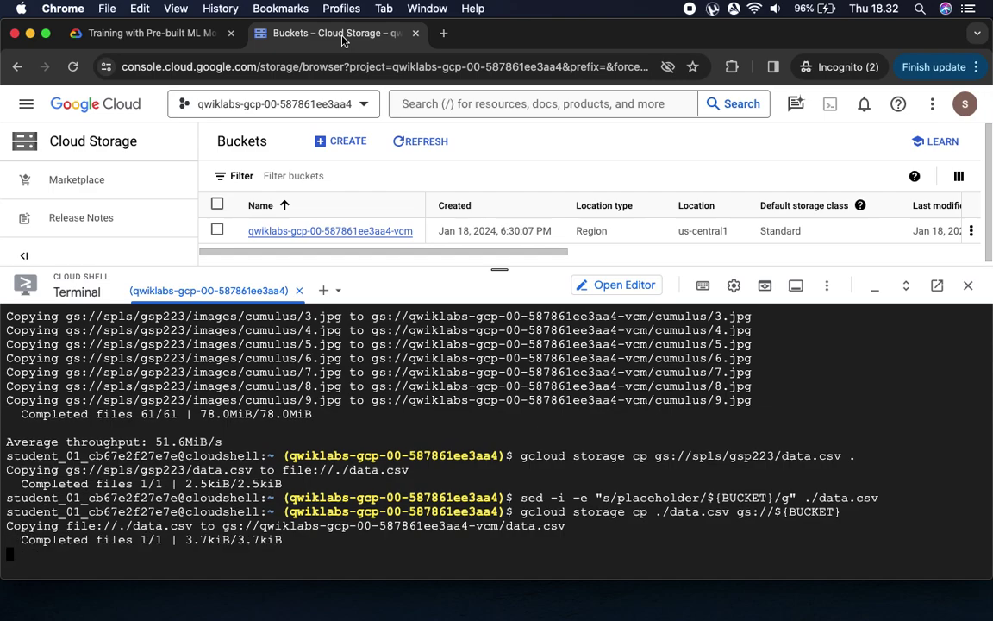
# - Read the lab's verification instruction, open the bucket ending in -vcm, and check its object list for data.csv with the terminal shrunk
pyautogui.click(146, 32)
pyautogui.scroll(-3, 368, 291)
pyautogui.scroll(-1, 409, 326)
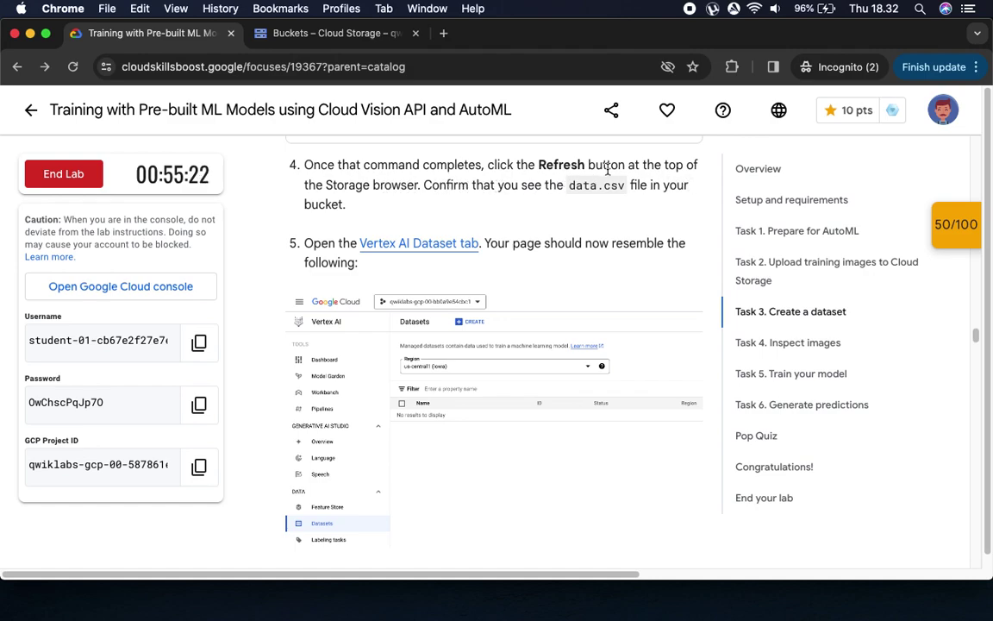
pyautogui.moveTo(595, 169); pyautogui.dragTo(687, 178)
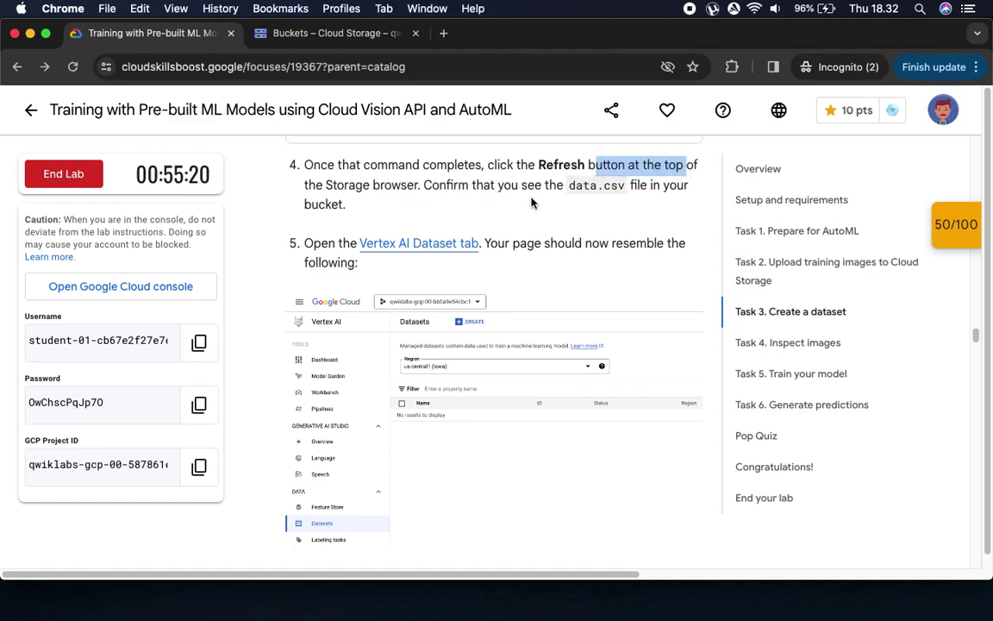
pyautogui.click(309, 33)
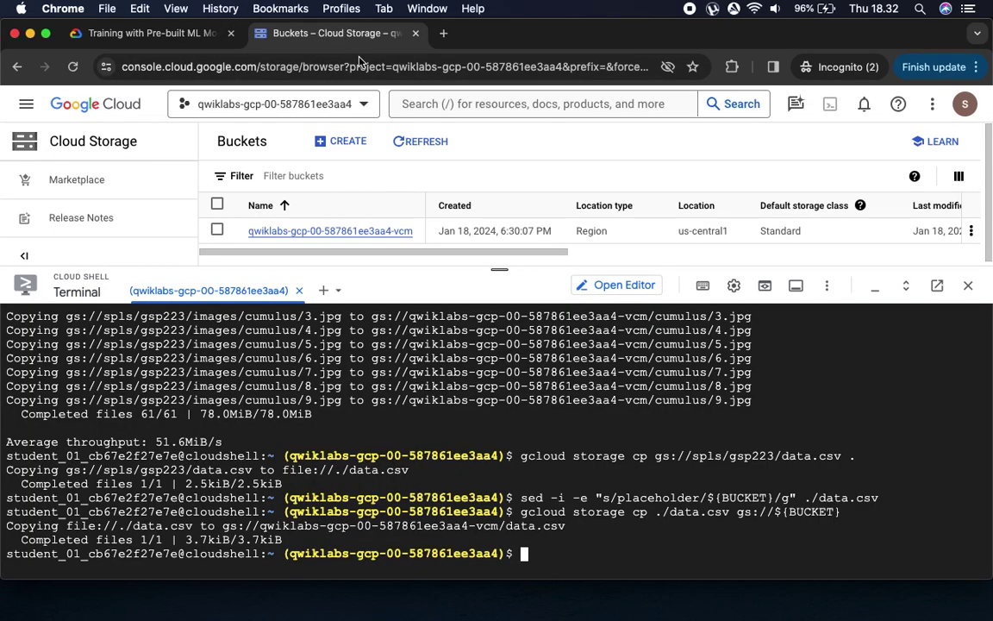
pyautogui.click(367, 231)
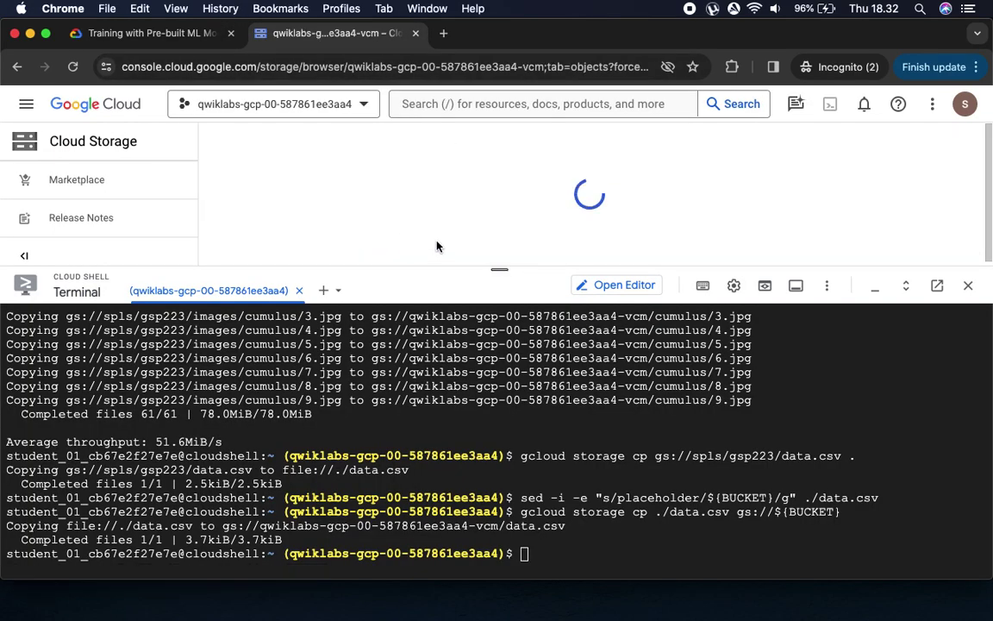
pyautogui.moveTo(506, 266); pyautogui.dragTo(484, 543)
pyautogui.click(583, 536)
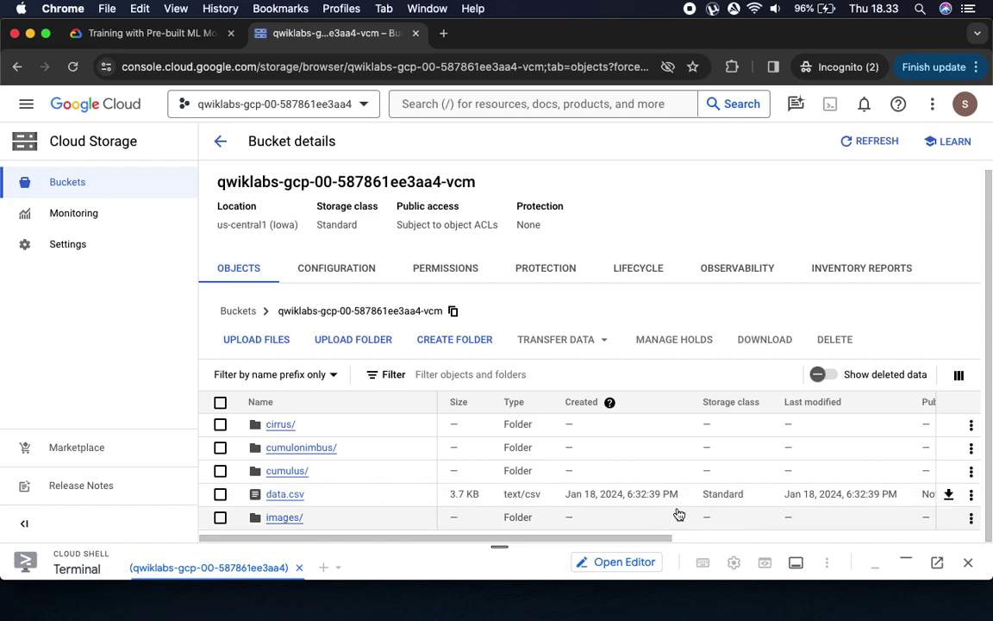
pyautogui.moveTo(503, 536); pyautogui.dragTo(506, 328)
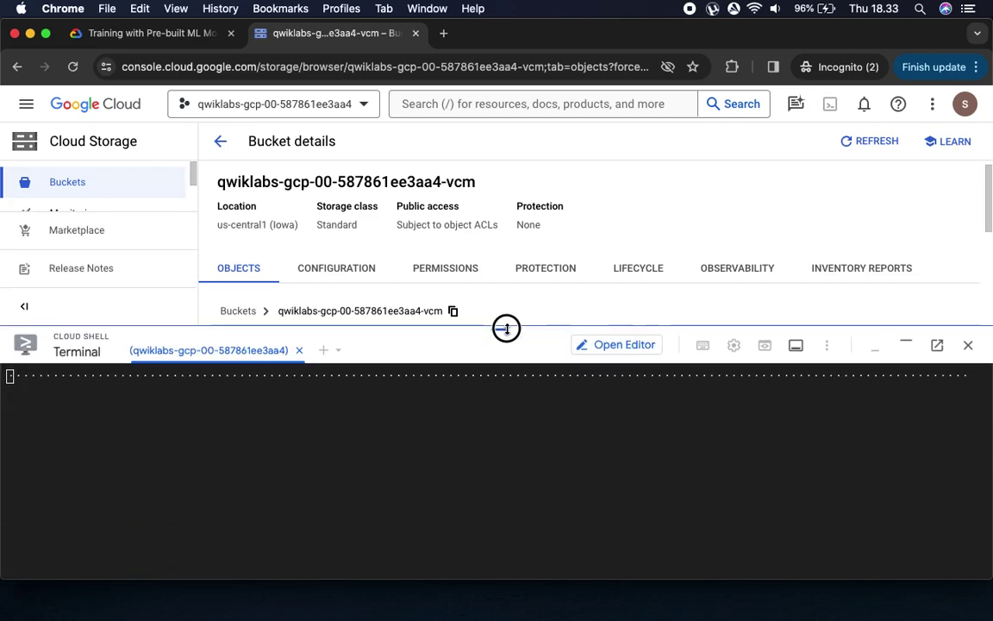
# - Open the Vertex AI Datasets page from the lab's link and dismiss the menu introduction and the tutorial
pyautogui.click(144, 32)
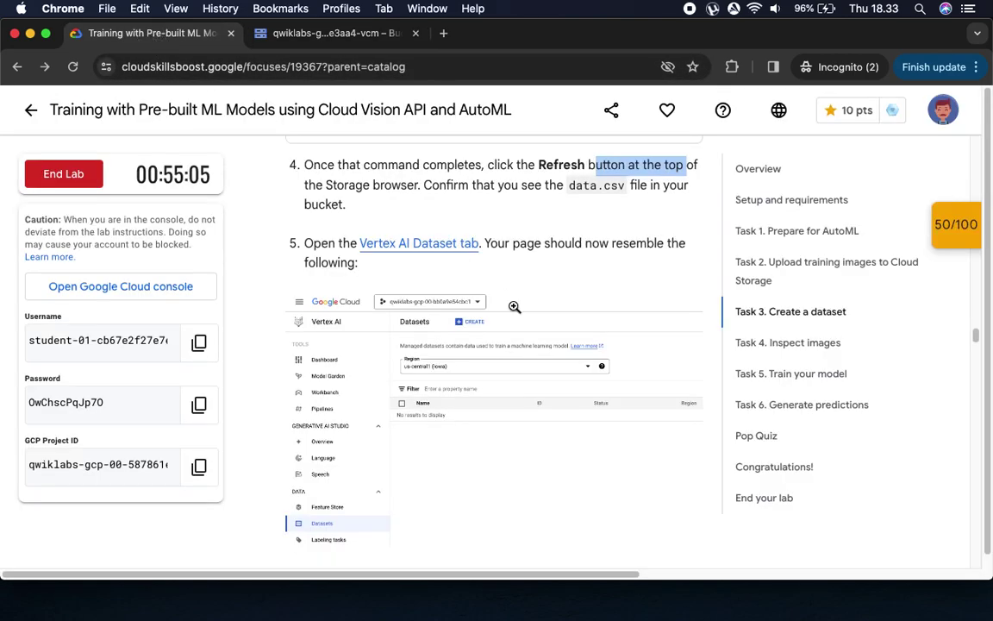
pyautogui.click(436, 245)
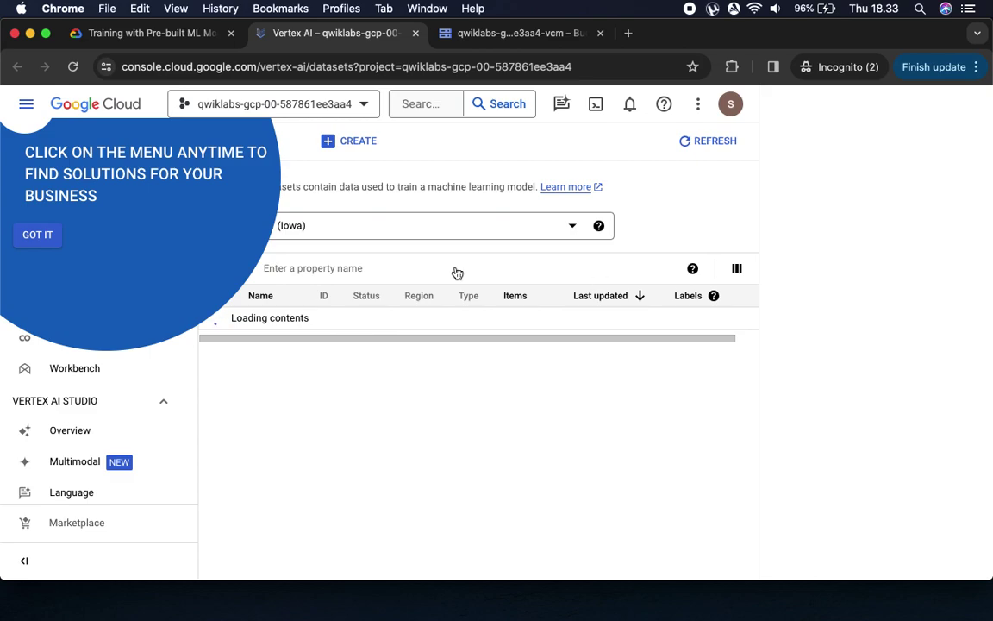
pyautogui.click(38, 236)
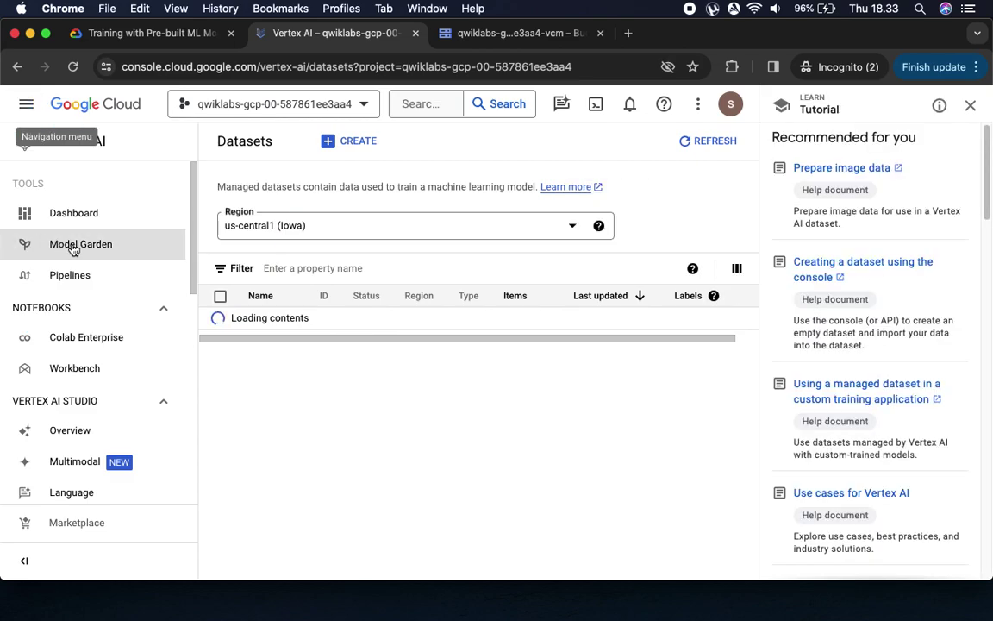
pyautogui.click(970, 106)
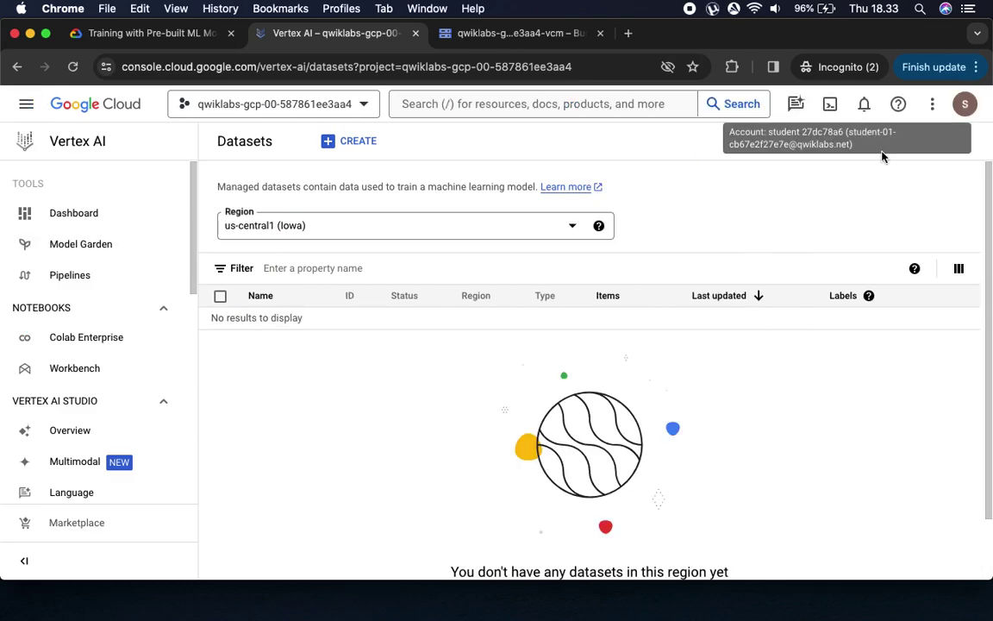
# - Read the lab's dataset creation instructions and open the form for a new dataset in Vertex AI
pyautogui.click(91, 35)
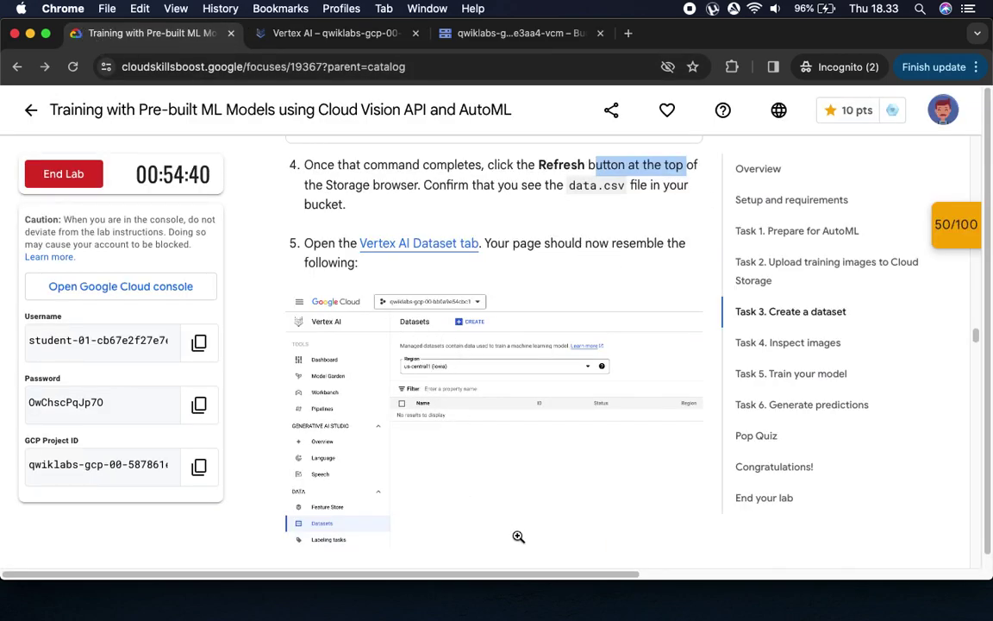
pyautogui.scroll(-3, 521, 532)
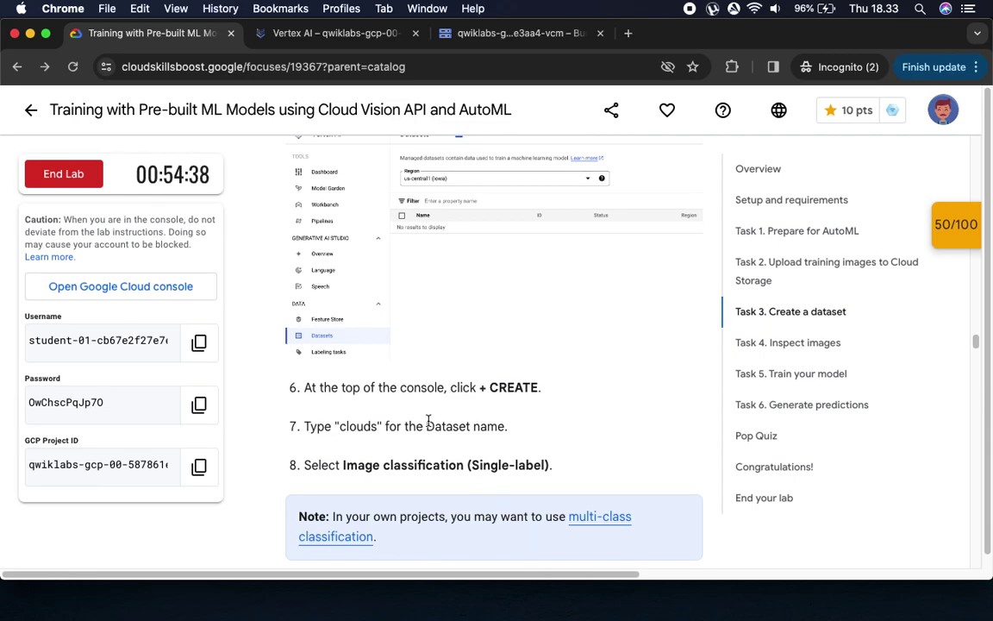
pyautogui.moveTo(480, 387); pyautogui.dragTo(582, 399)
pyautogui.scroll(-4, 583, 399)
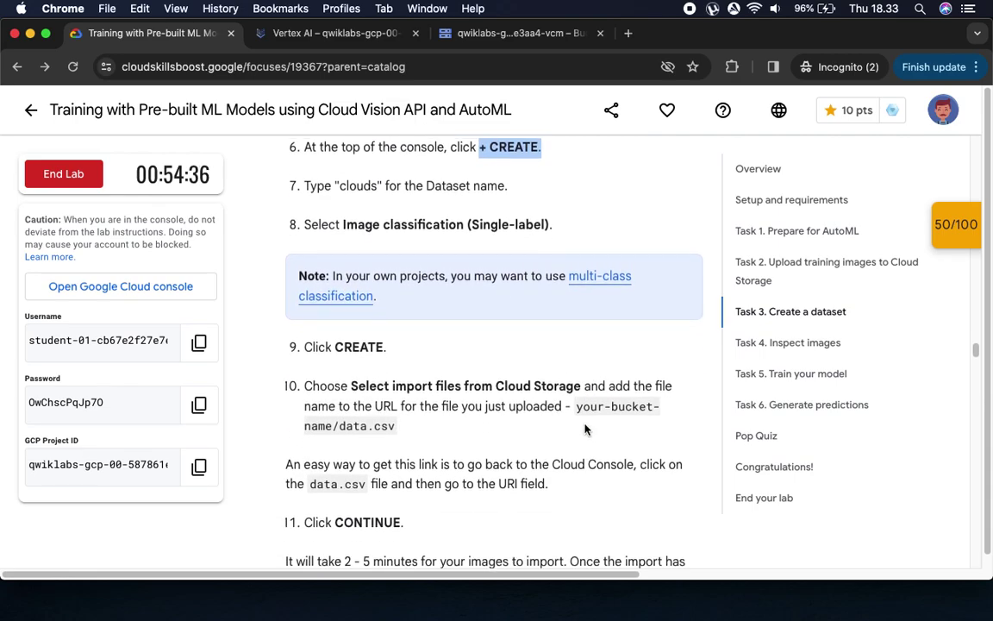
pyautogui.click(341, 33)
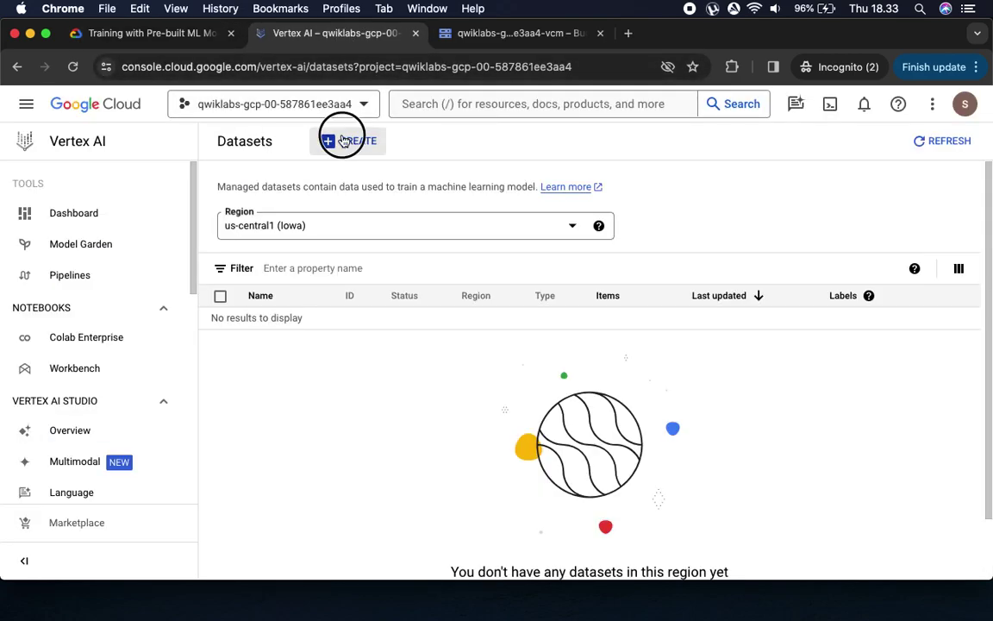
pyautogui.click(343, 141)
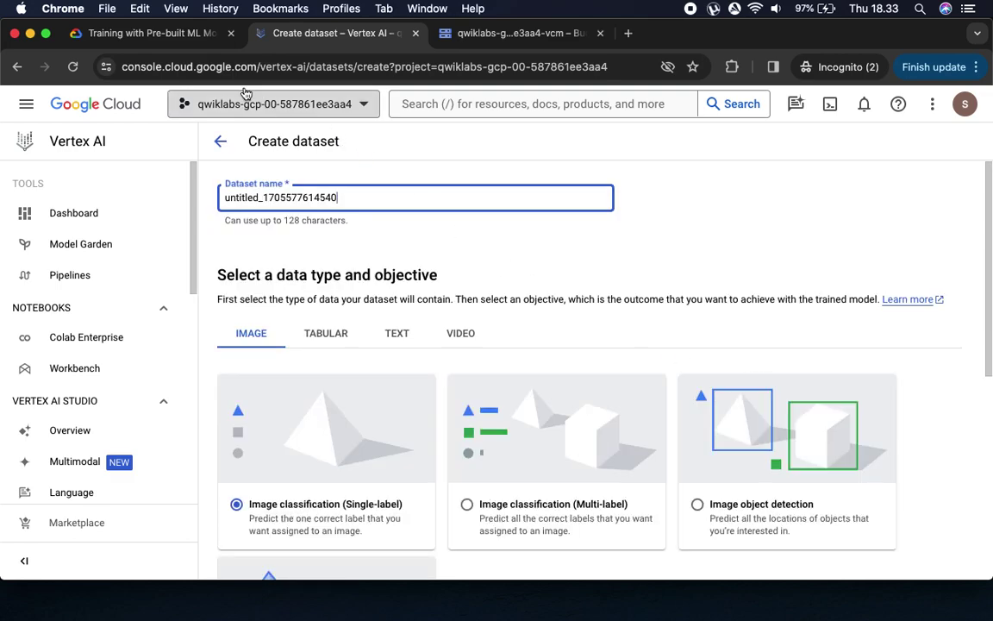
# - Name the new dataset clouds, copying the name from the lab instructions
pyautogui.click(151, 33)
pyautogui.doubleClick(357, 186)
pyautogui.press('super+c')
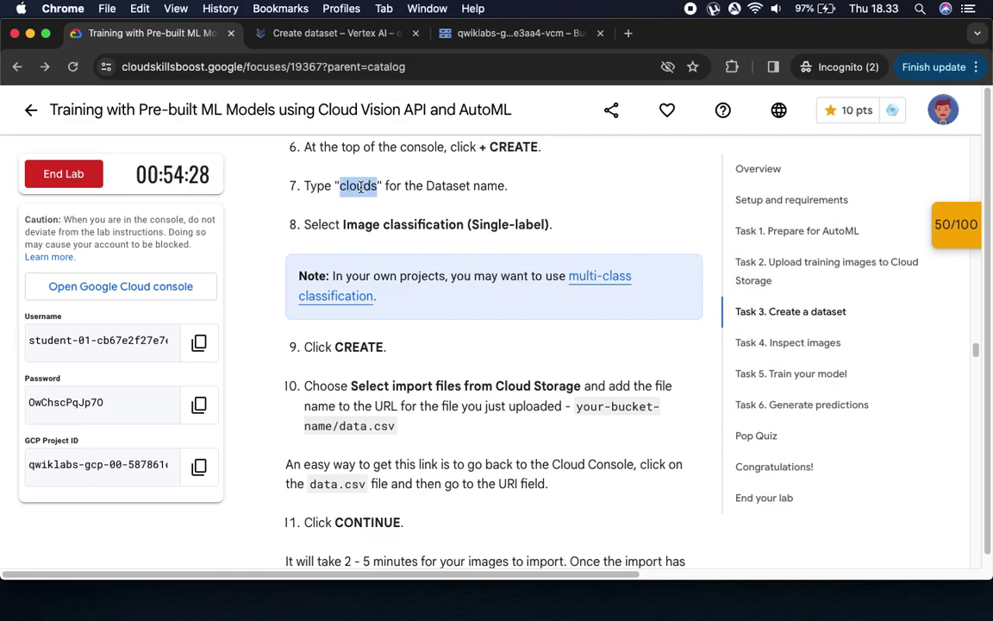
pyautogui.click(332, 34)
pyautogui.moveTo(373, 199); pyautogui.dragTo(21, 164)
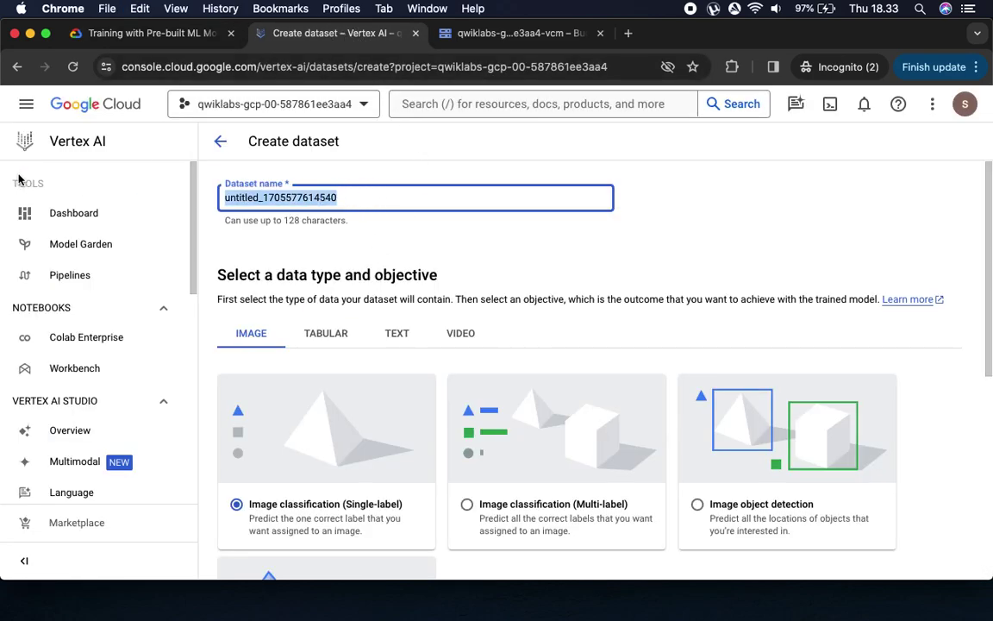
pyautogui.press('super+v')
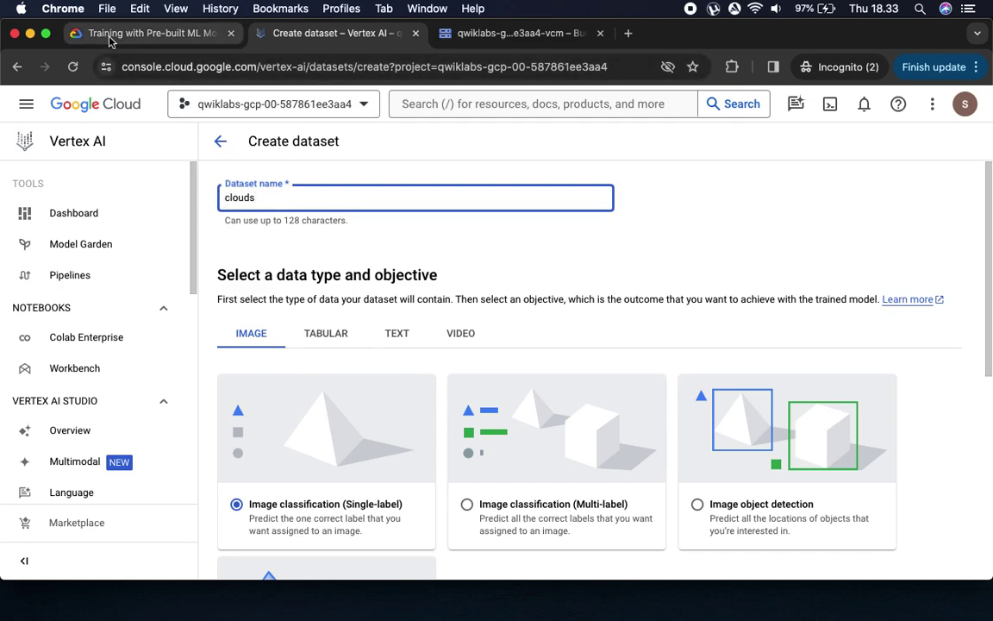
# - Check the lab's dataset settings and create the clouds dataset with the Image classification (Single-label) objective in region us-central1 (Iowa)
pyautogui.click(145, 34)
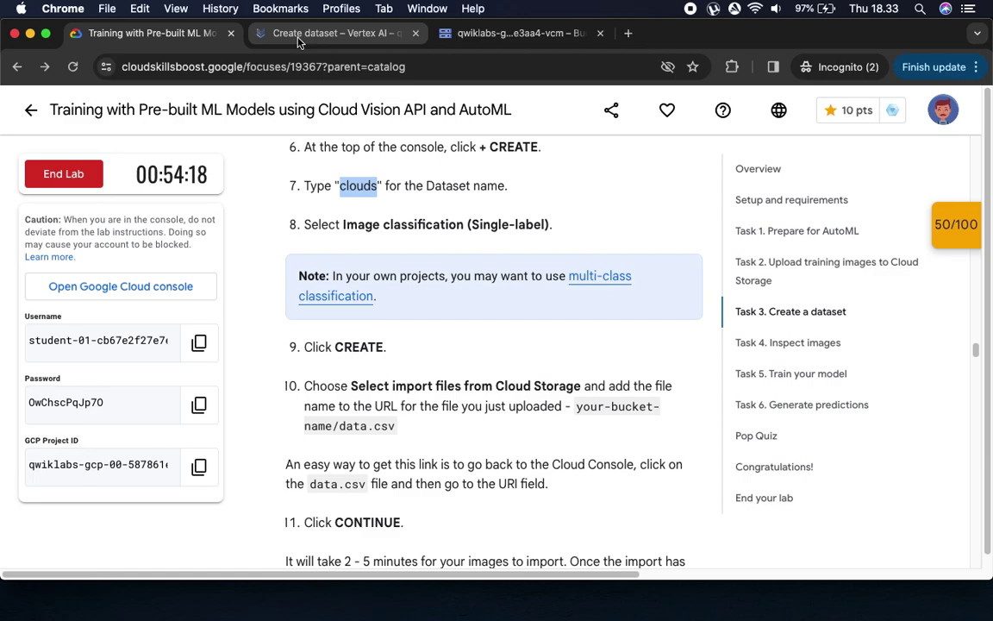
pyautogui.click(267, 33)
pyautogui.scroll(-1, 449, 413)
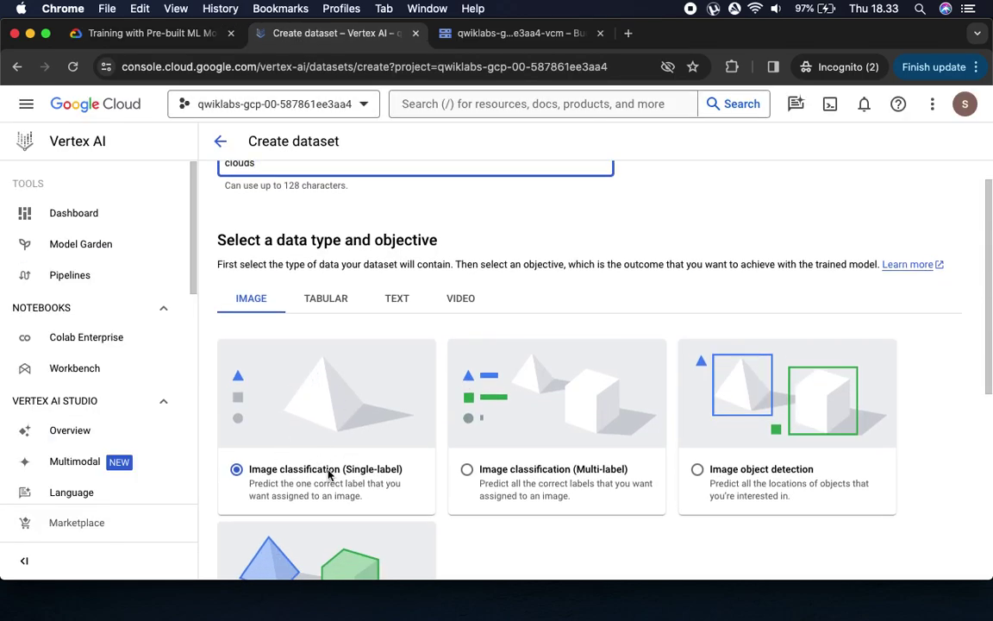
pyautogui.scroll(-5, 350, 444)
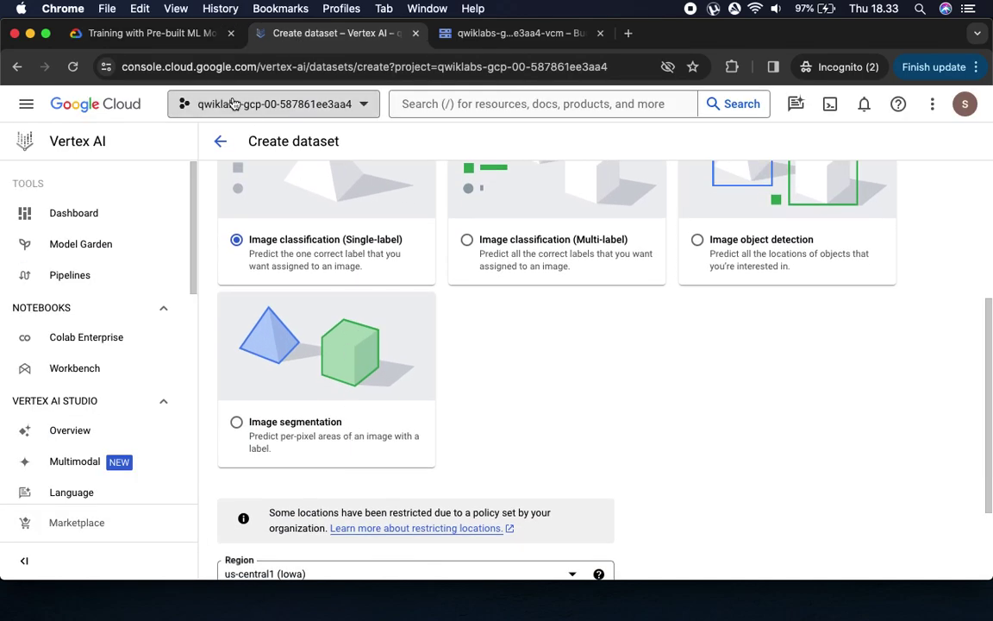
pyautogui.click(155, 40)
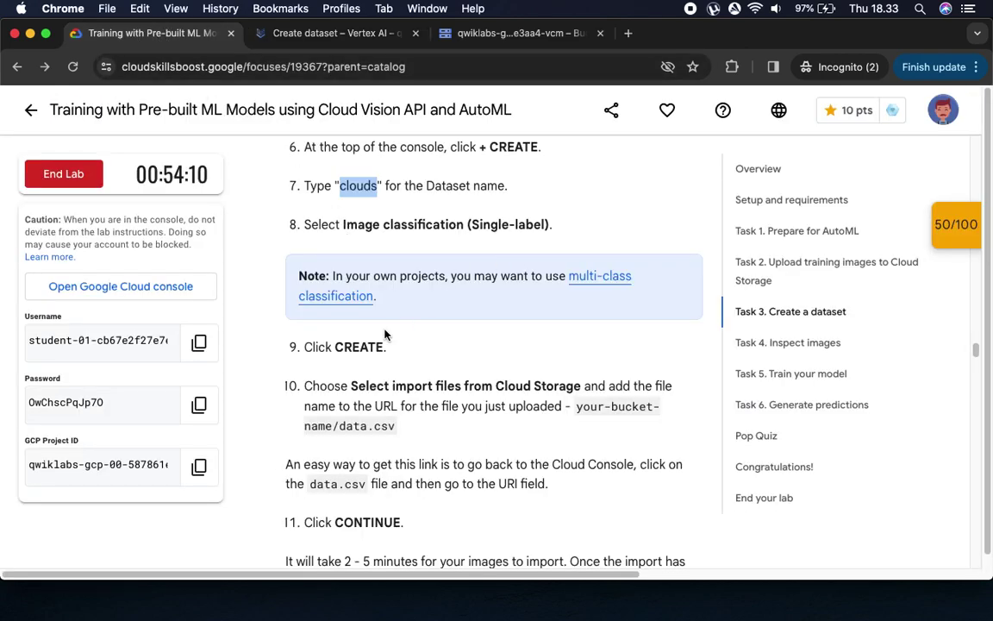
pyautogui.doubleClick(338, 347)
pyautogui.scroll(-2, 512, 371)
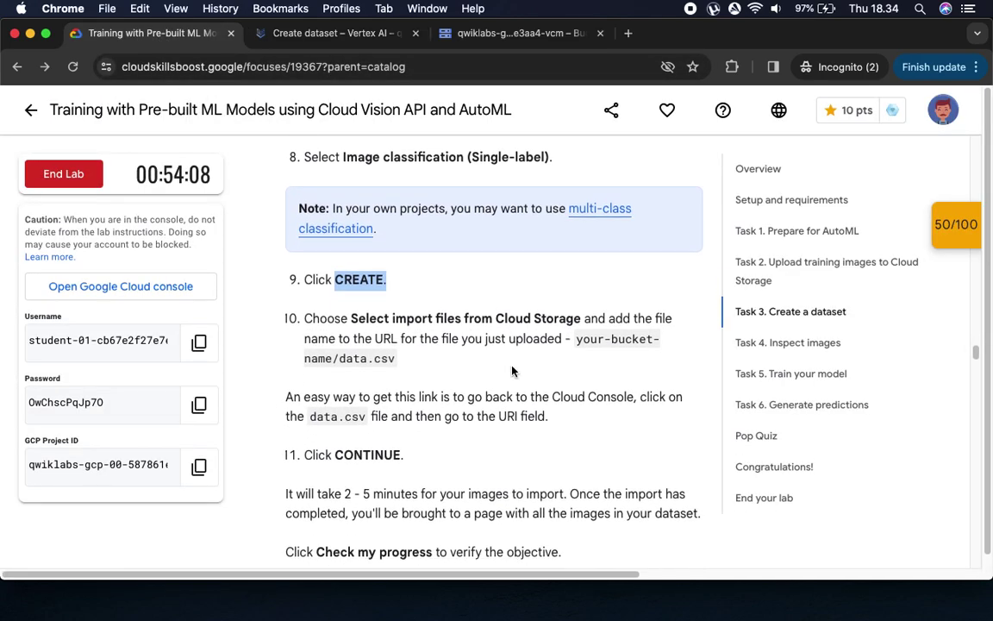
pyautogui.scroll(-4, 512, 372)
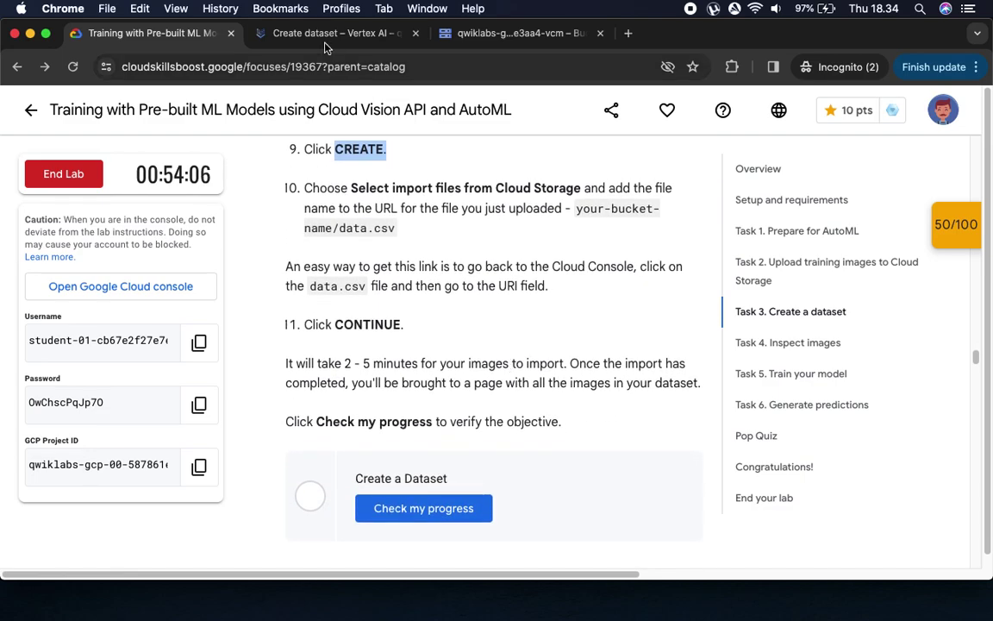
pyautogui.click(319, 34)
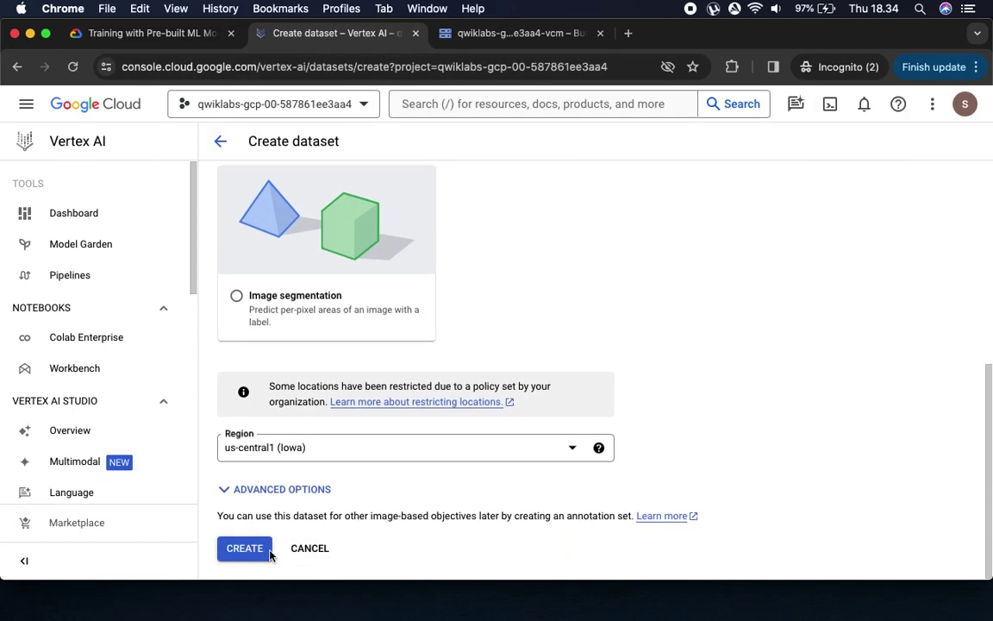
pyautogui.click(242, 550)
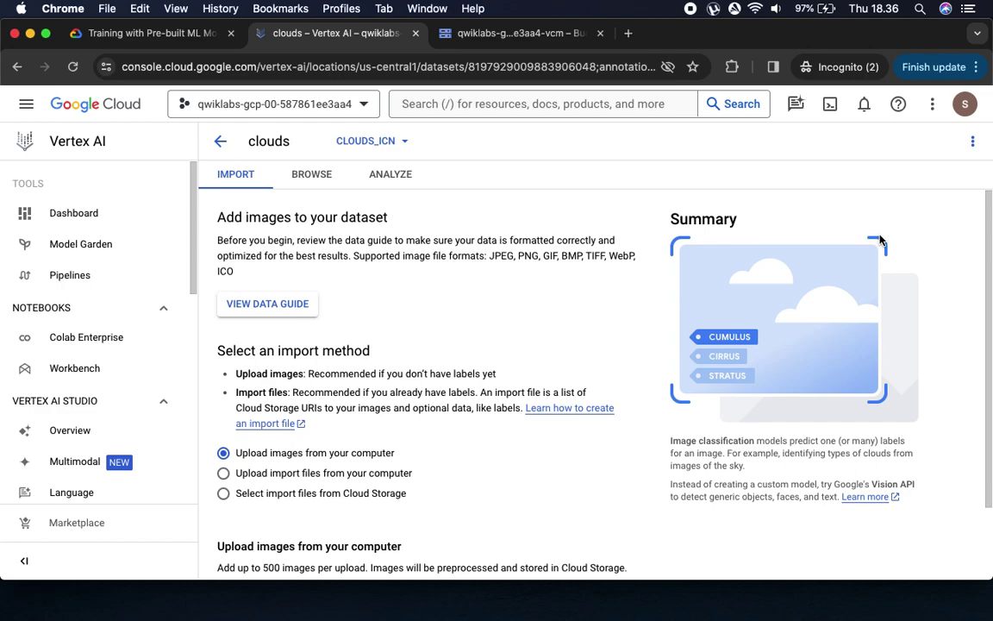
# - Choose to select import files from Cloud Storage as the clouds dataset's import method, following the lab instructions
pyautogui.click(126, 41)
pyautogui.moveTo(351, 188); pyautogui.dragTo(622, 188)
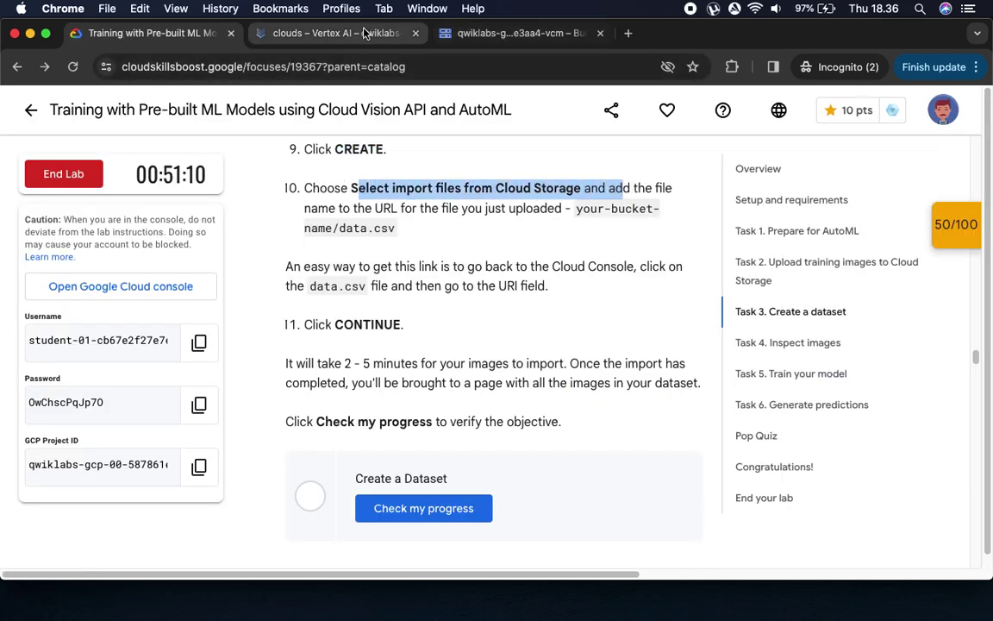
pyautogui.click(365, 32)
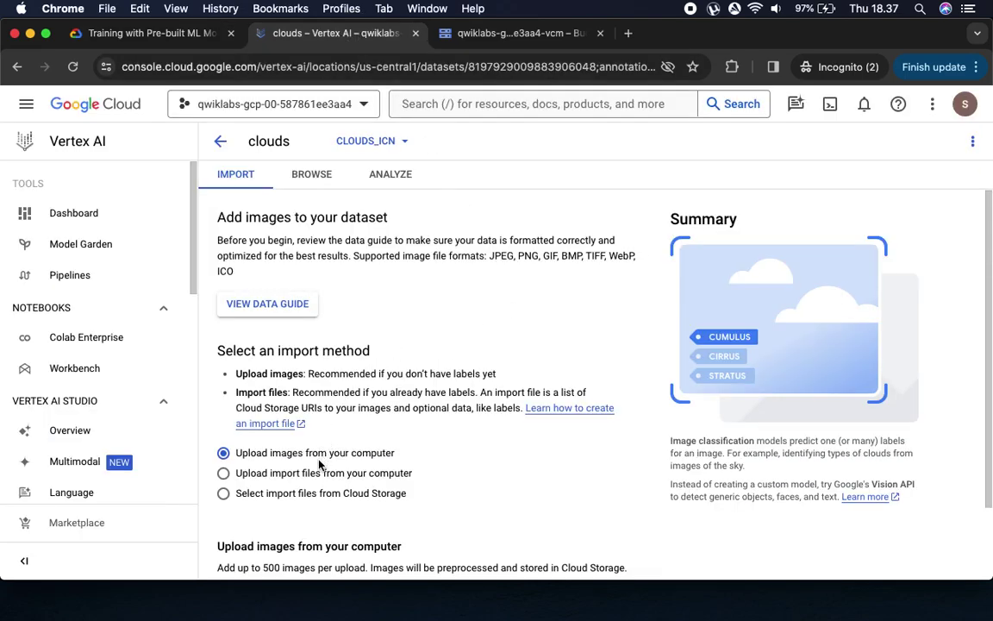
pyautogui.click(312, 498)
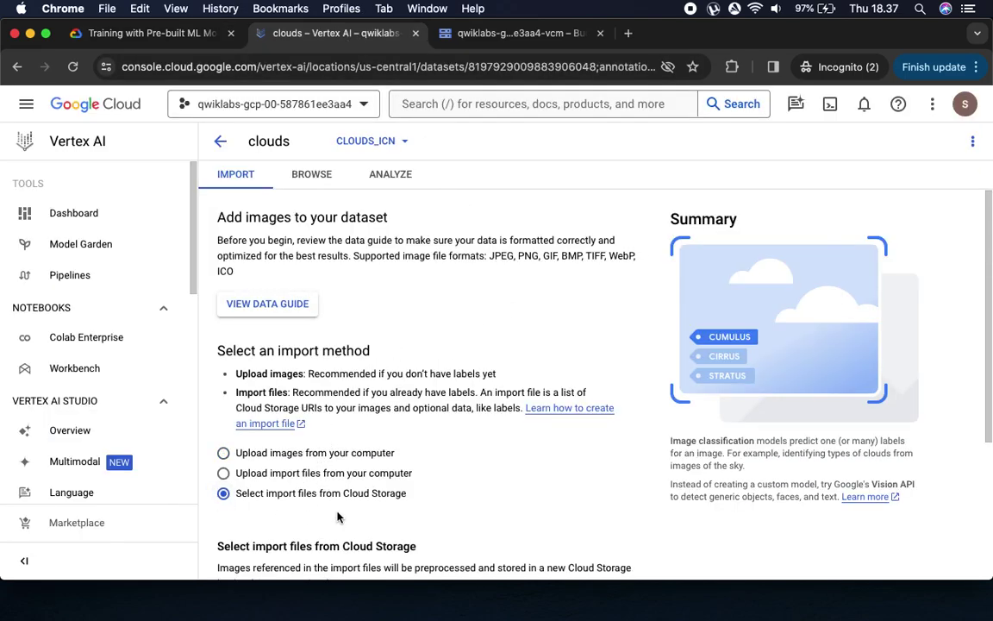
pyautogui.scroll(-3, 426, 453)
pyautogui.scroll(-2, 474, 509)
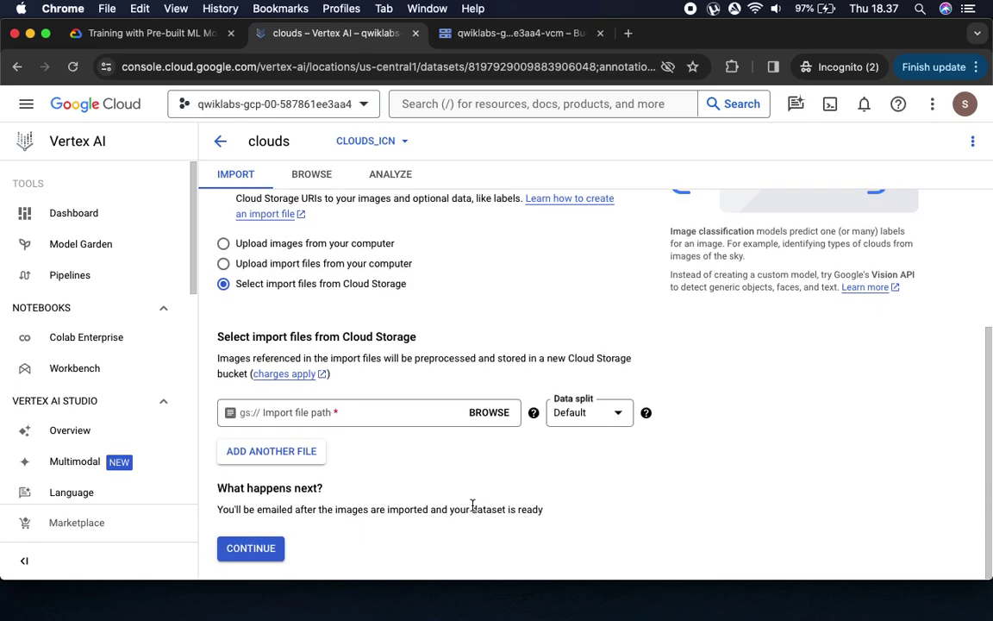
# - Read the lab's import path instruction and set the import file path to data.csv in the bucket ending in -vcm
pyautogui.click(128, 32)
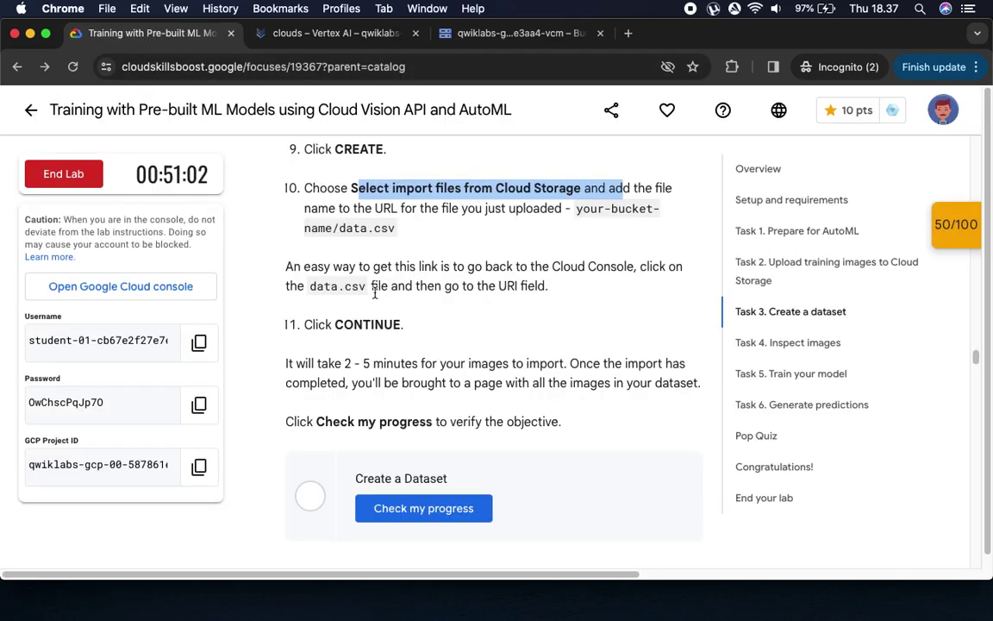
pyautogui.moveTo(352, 189); pyautogui.dragTo(668, 201)
pyautogui.click(648, 191)
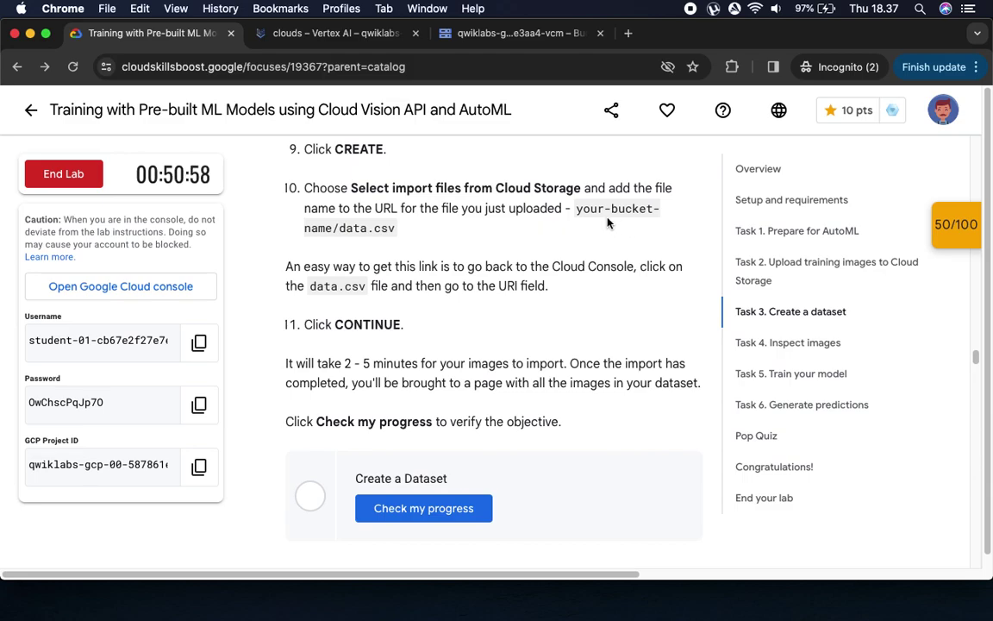
pyautogui.click(302, 35)
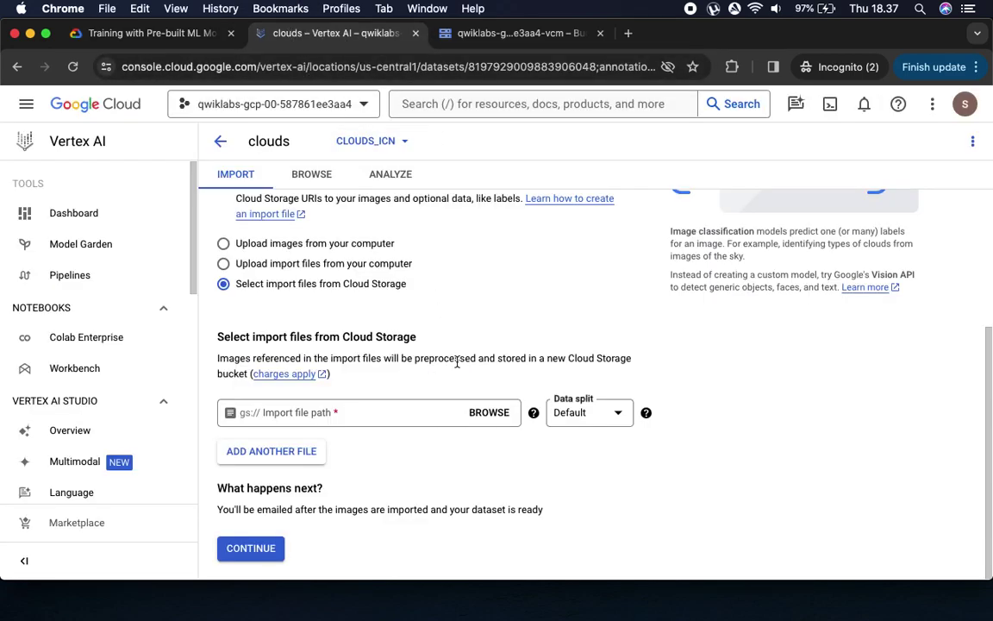
pyautogui.click(497, 415)
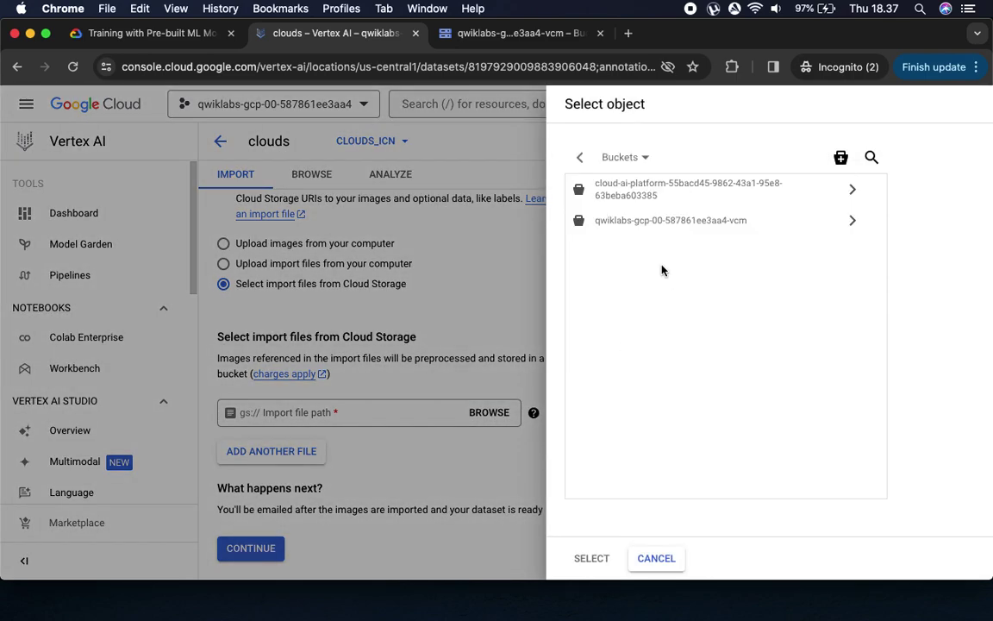
pyautogui.click(852, 219)
pyautogui.click(614, 283)
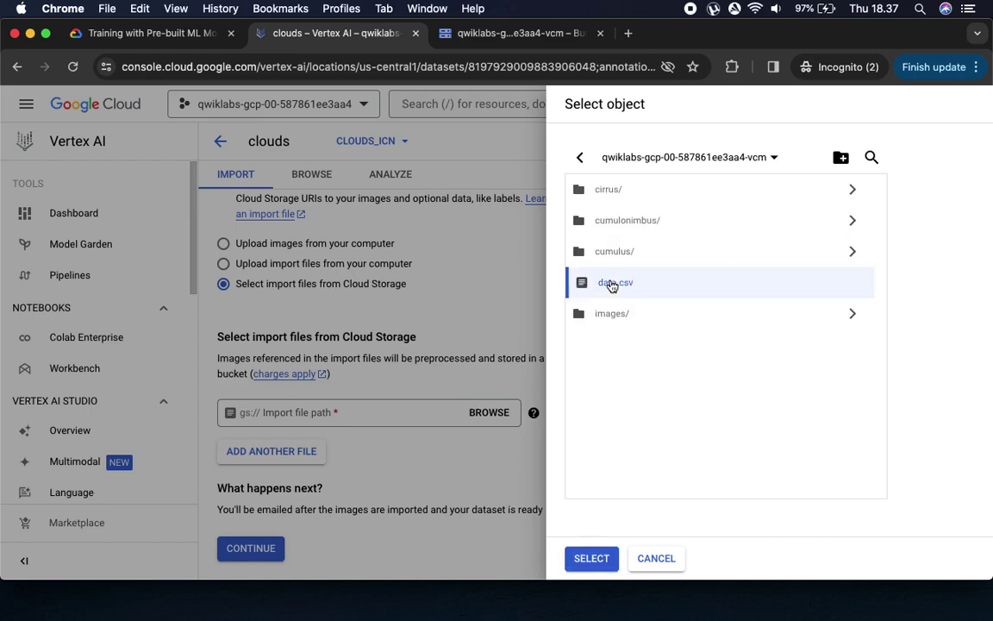
pyautogui.click(582, 561)
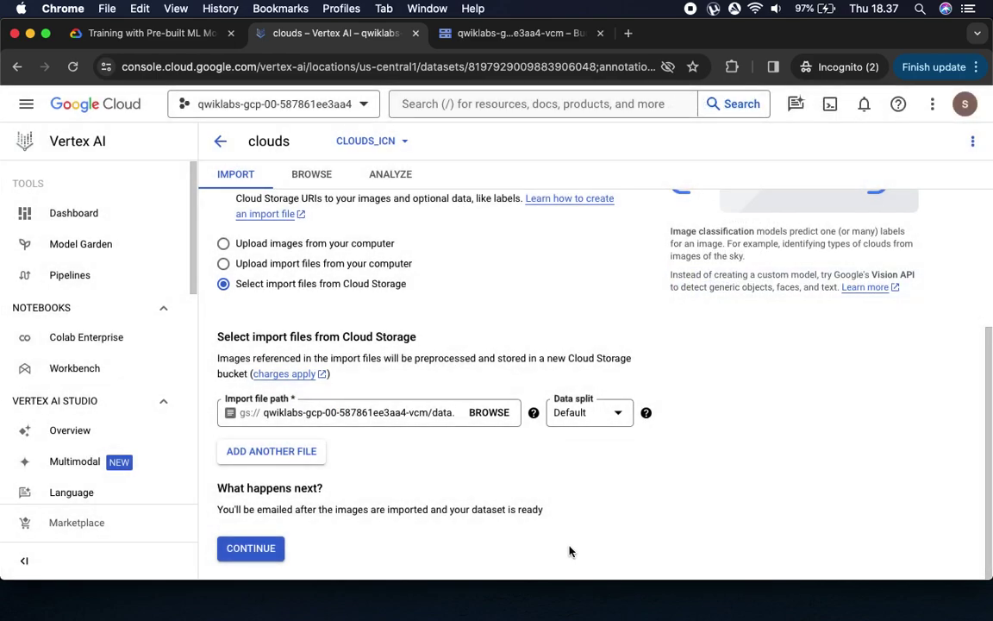
# - Confirm the next instruction in the lab and start importing the images into the clouds dataset
pyautogui.click(154, 35)
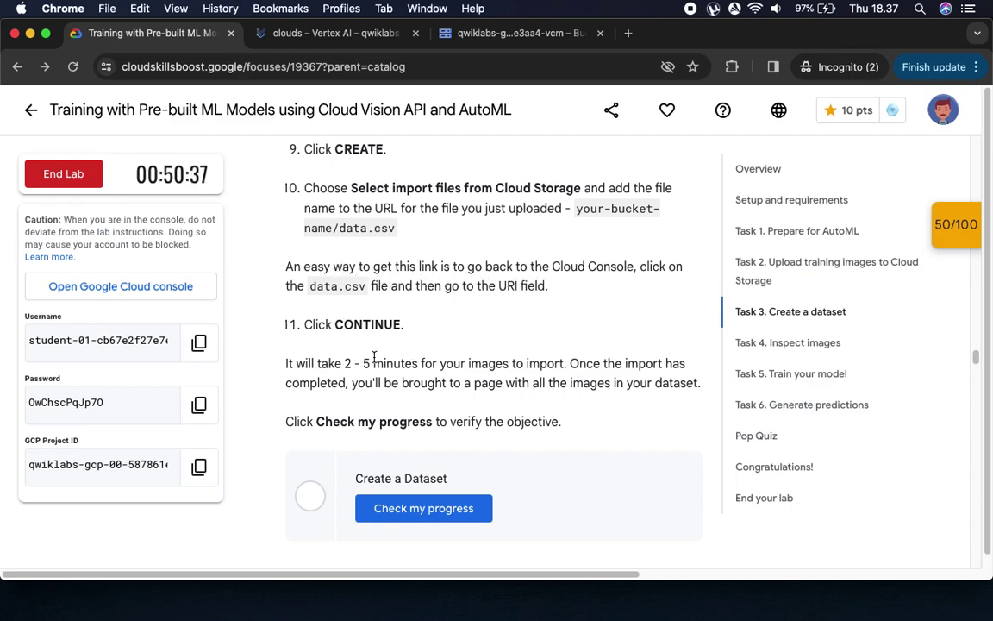
pyautogui.doubleClick(367, 324)
pyautogui.click(324, 32)
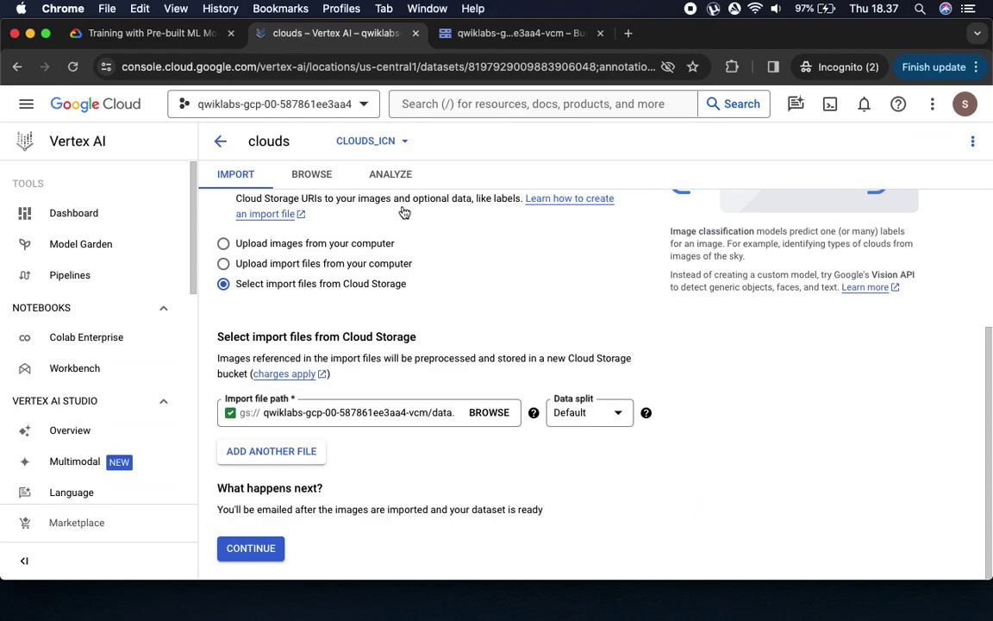
pyautogui.click(258, 555)
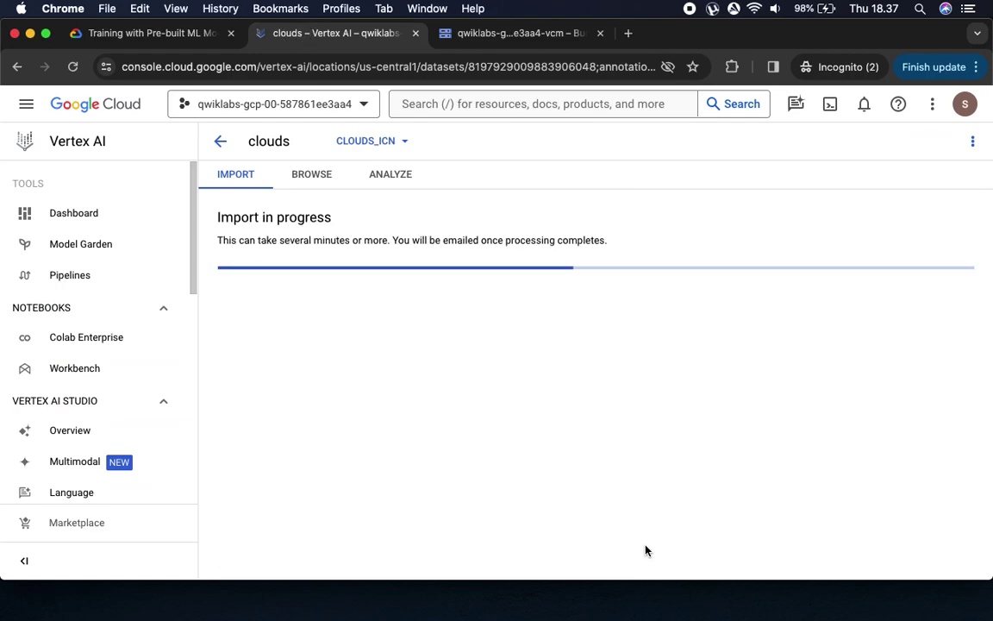
# - Read the lab's note on import duration and check the clouds dataset's import progress until its images can be browsed
pyautogui.click(138, 33)
pyautogui.moveTo(327, 362); pyautogui.dragTo(453, 363)
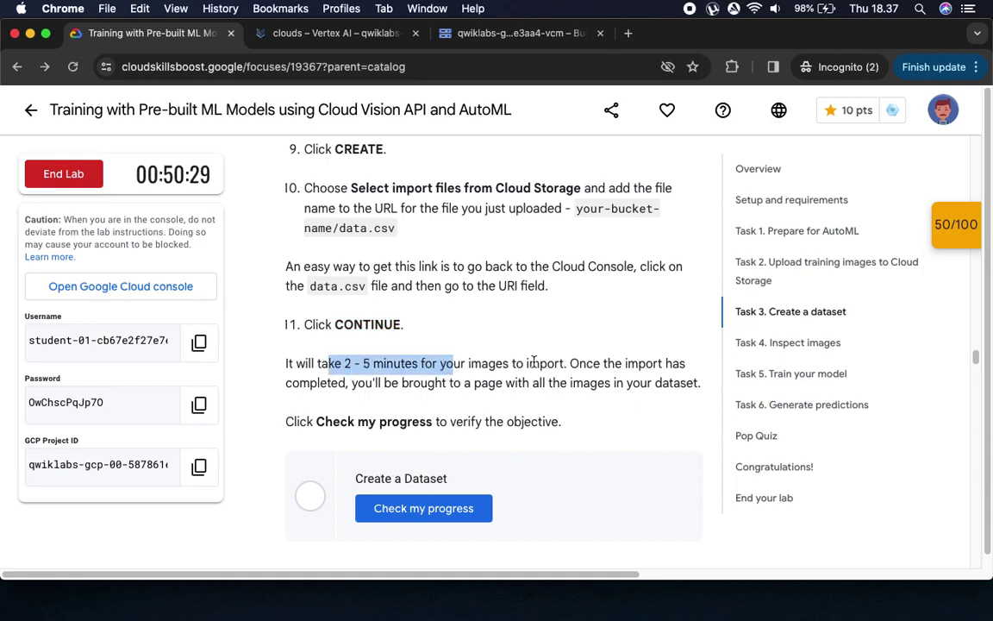
pyautogui.click(314, 33)
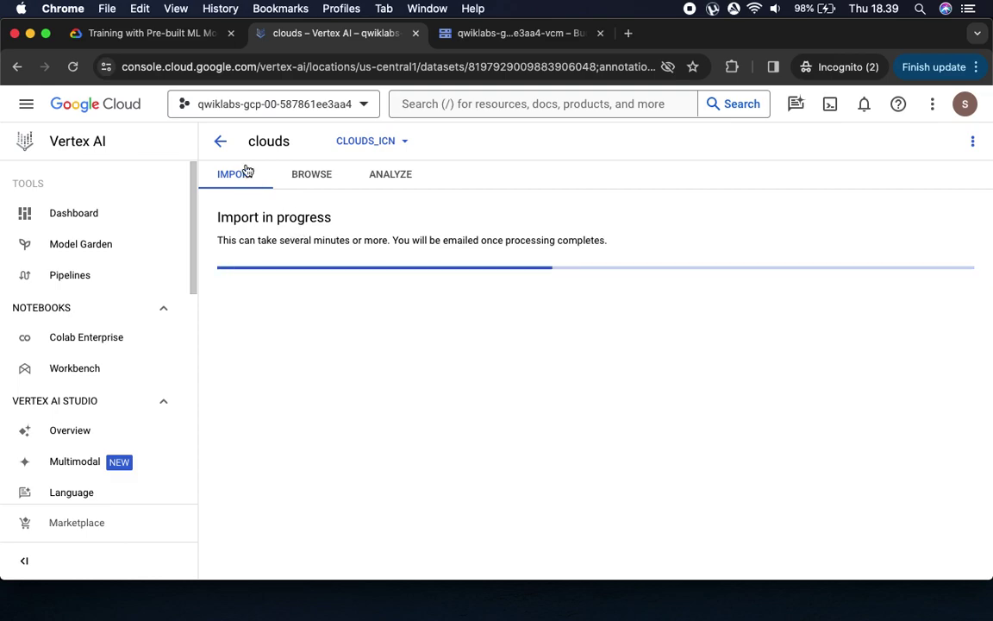
pyautogui.click(155, 33)
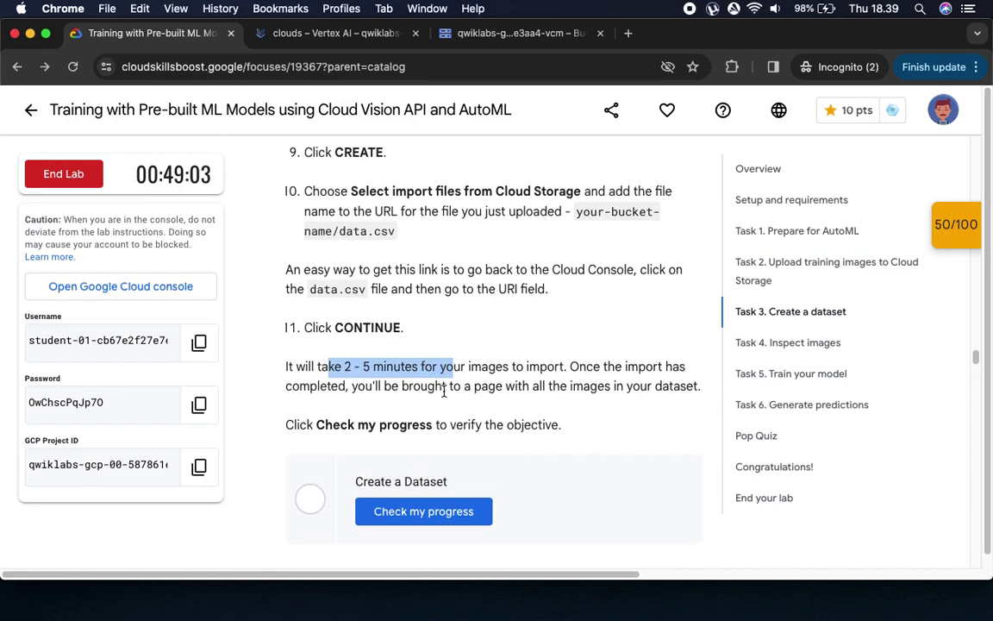
pyautogui.scroll(-5, 444, 393)
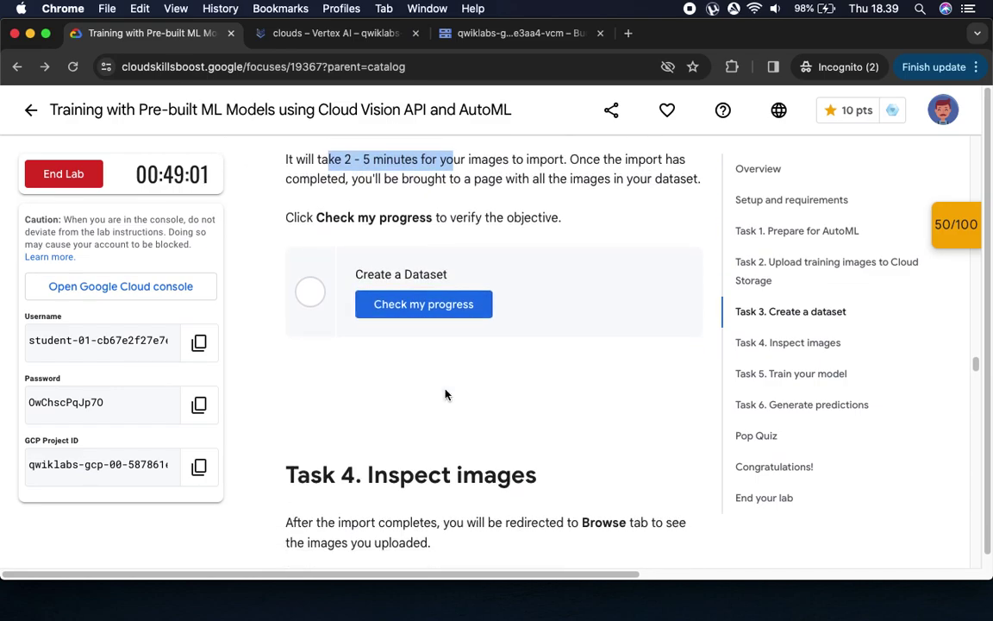
pyautogui.click(348, 34)
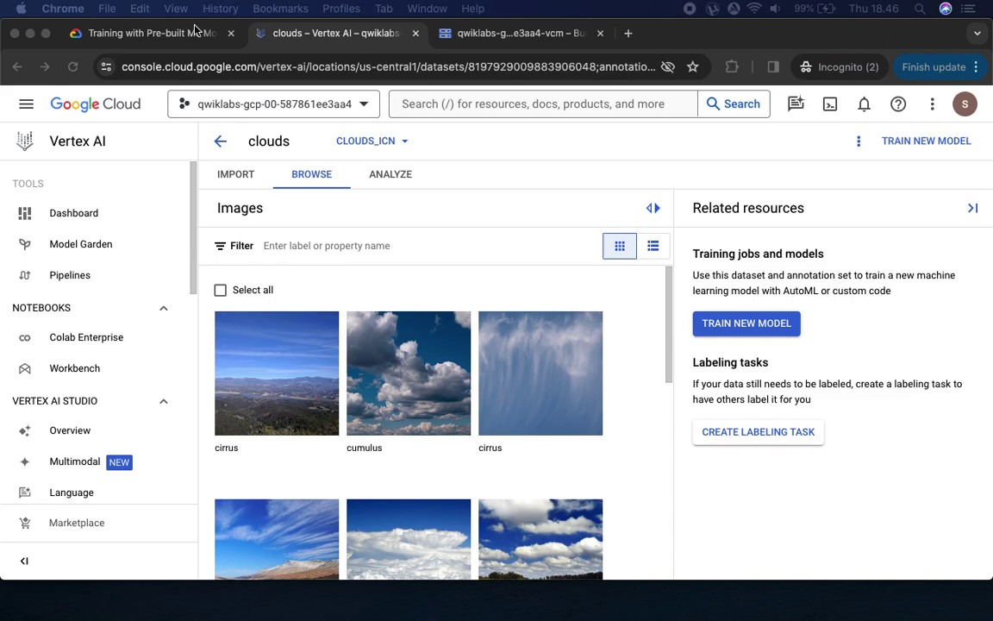
# - Run the lab's progress check for Create a Dataset, both in the instructions and in the checkpoints overview
pyautogui.click(150, 34)
pyautogui.click(416, 306)
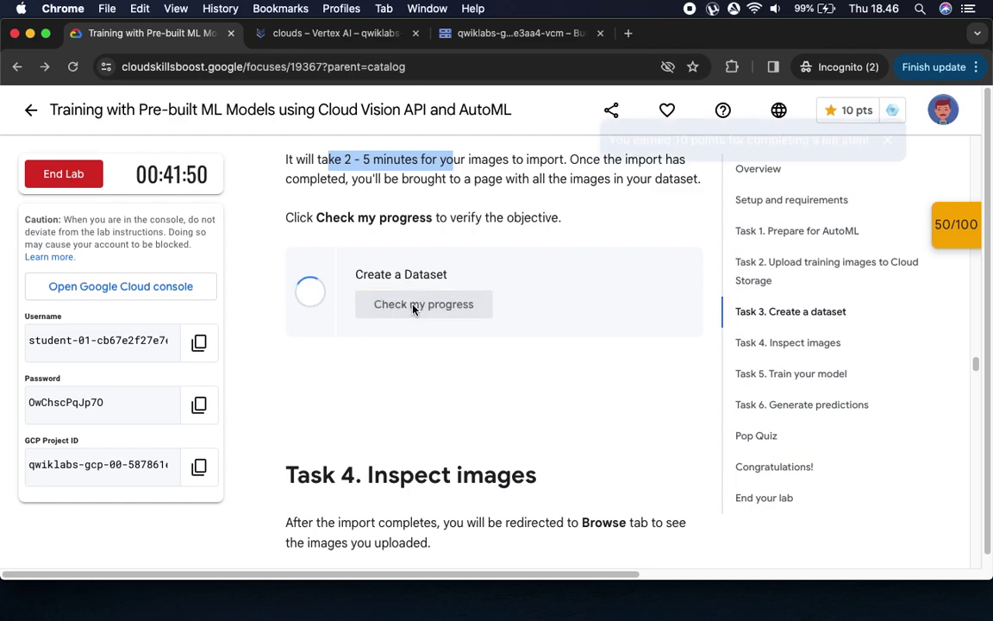
pyautogui.click(952, 226)
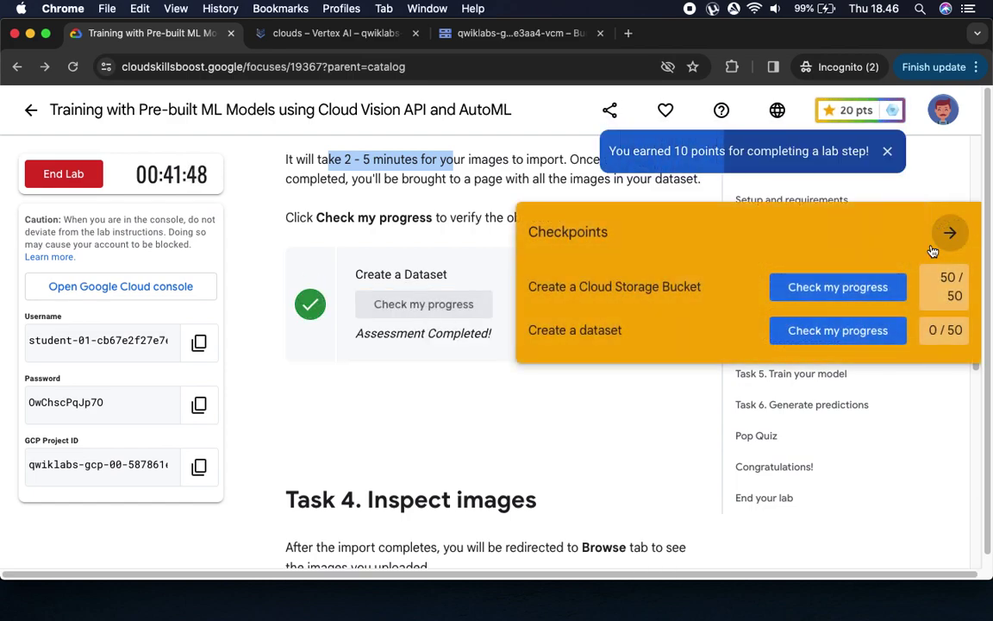
pyautogui.click(872, 332)
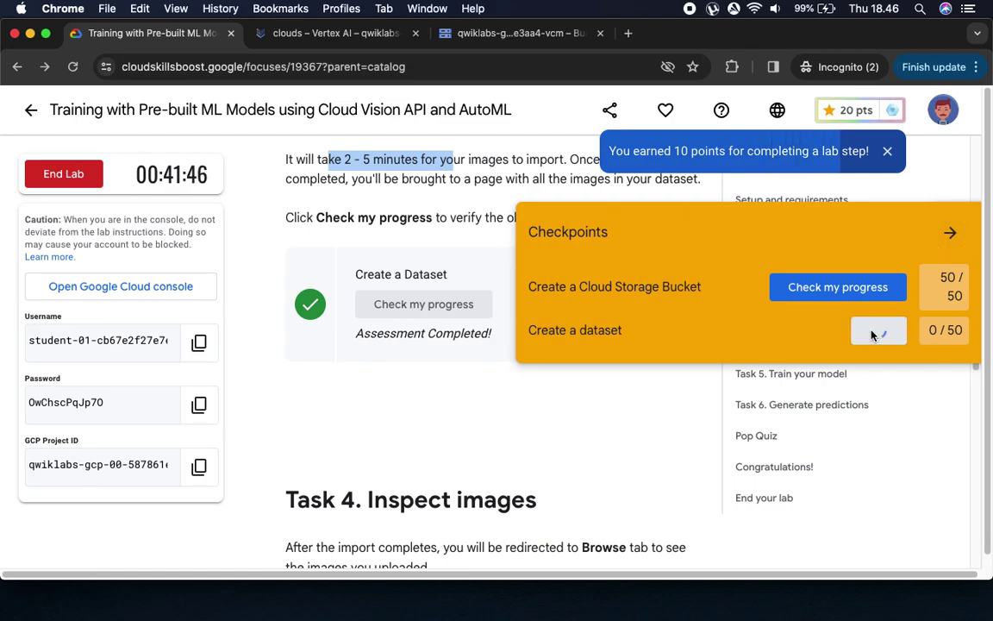
pyautogui.click(937, 232)
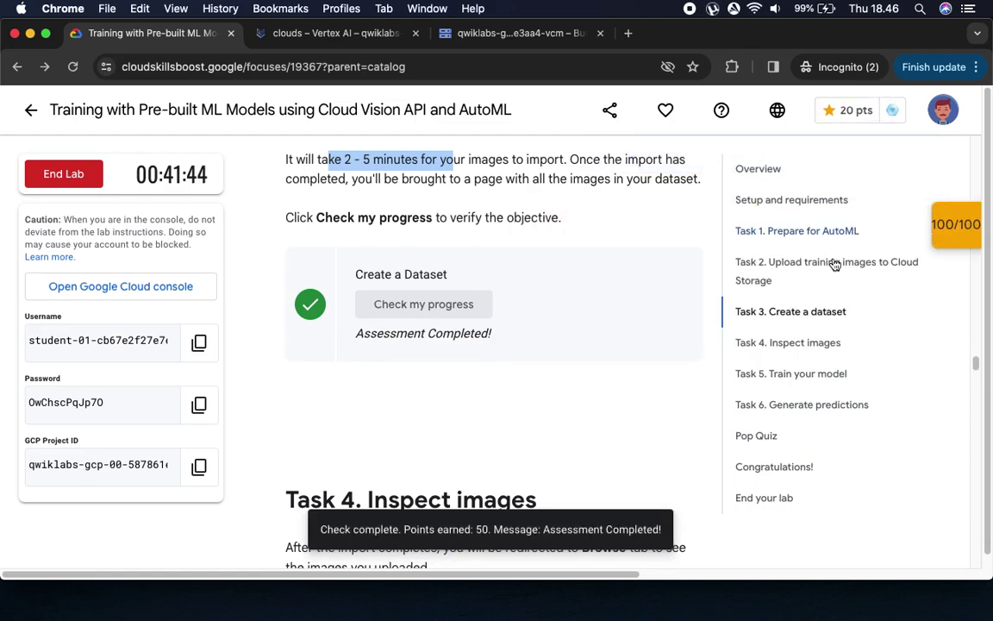
# - Read the lab's Task 4 instructions on inspecting images and look through the imported cloud images in the dataset
pyautogui.scroll(-5, 613, 376)
pyautogui.scroll(-2, 612, 371)
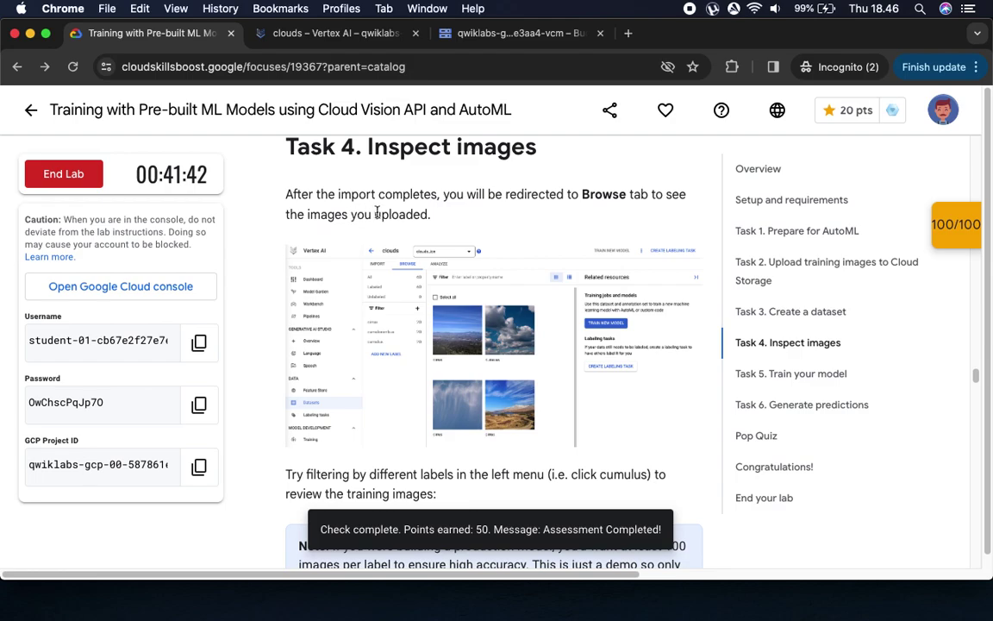
pyautogui.moveTo(567, 195); pyautogui.dragTo(669, 200)
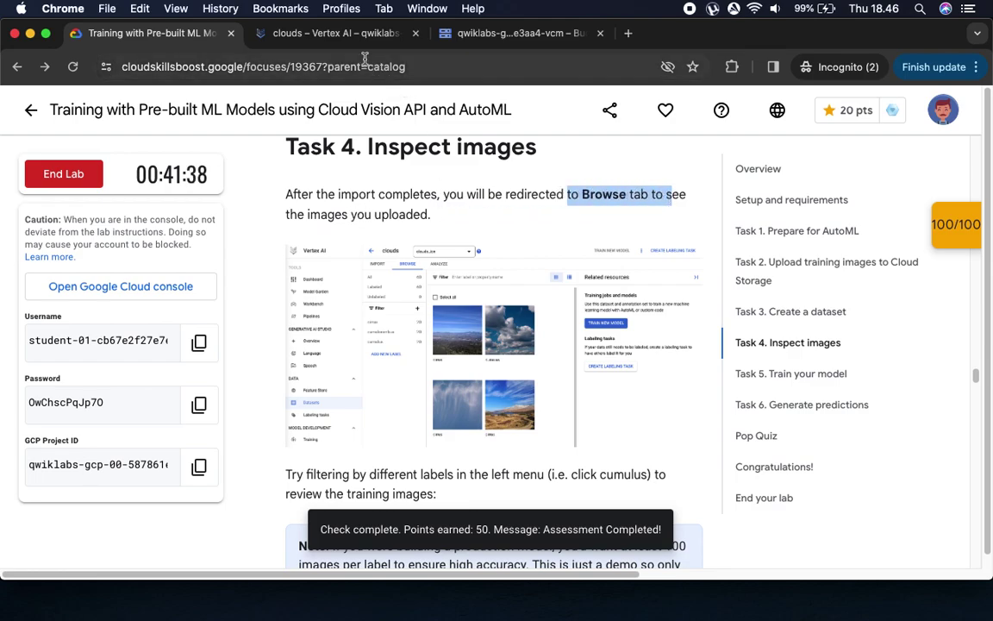
pyautogui.click(312, 34)
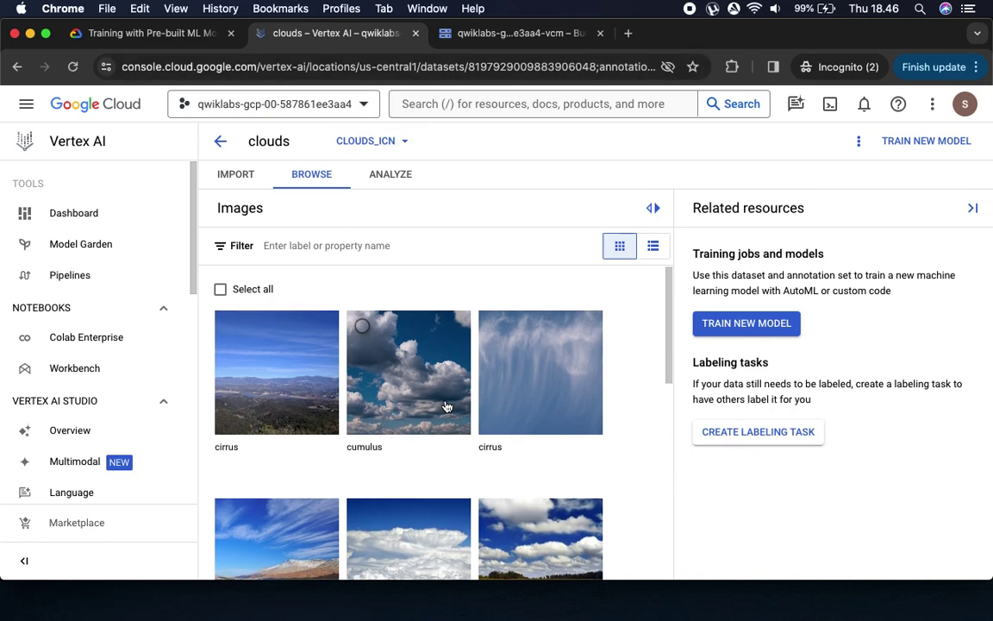
pyautogui.scroll(-5, 443, 405)
pyautogui.scroll(5, 445, 405)
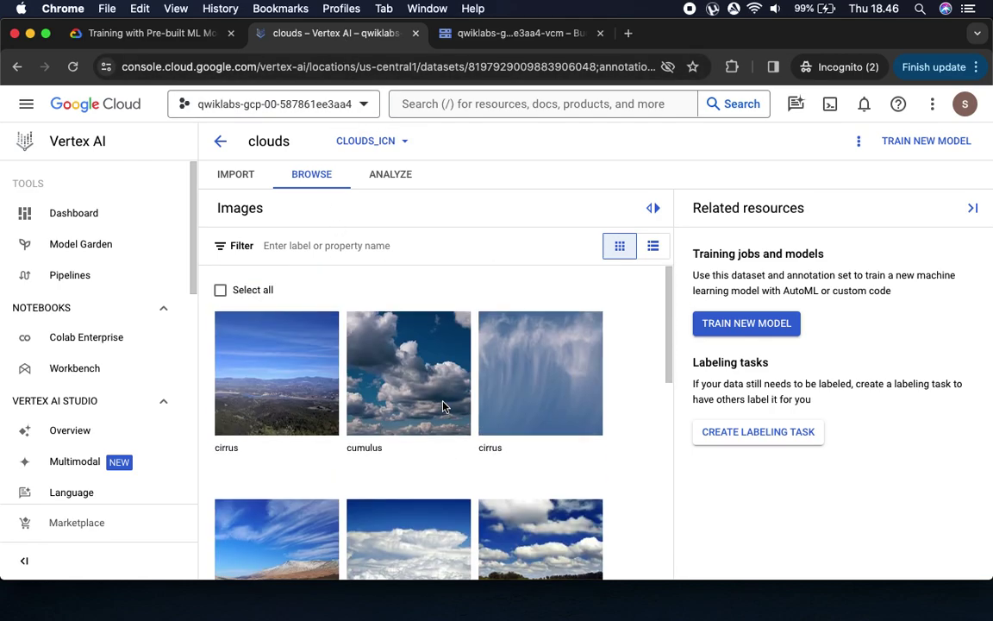
pyautogui.click(155, 33)
pyautogui.scroll(-4, 345, 259)
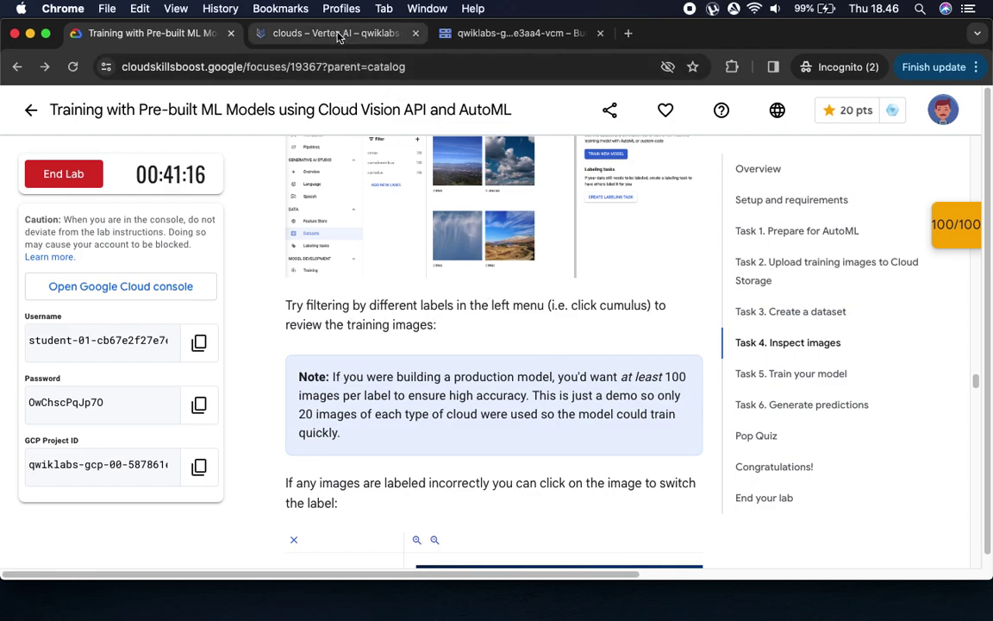
# - Filter the clouds dataset's images by the label cumulus and look through the matching training images
pyautogui.click(307, 33)
pyautogui.click(222, 245)
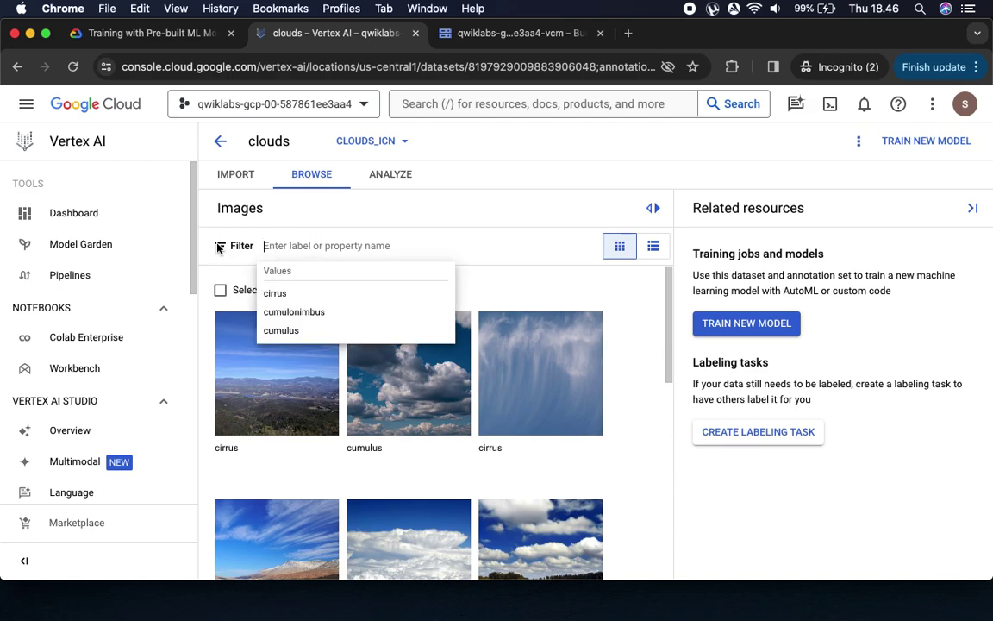
pyautogui.click(296, 329)
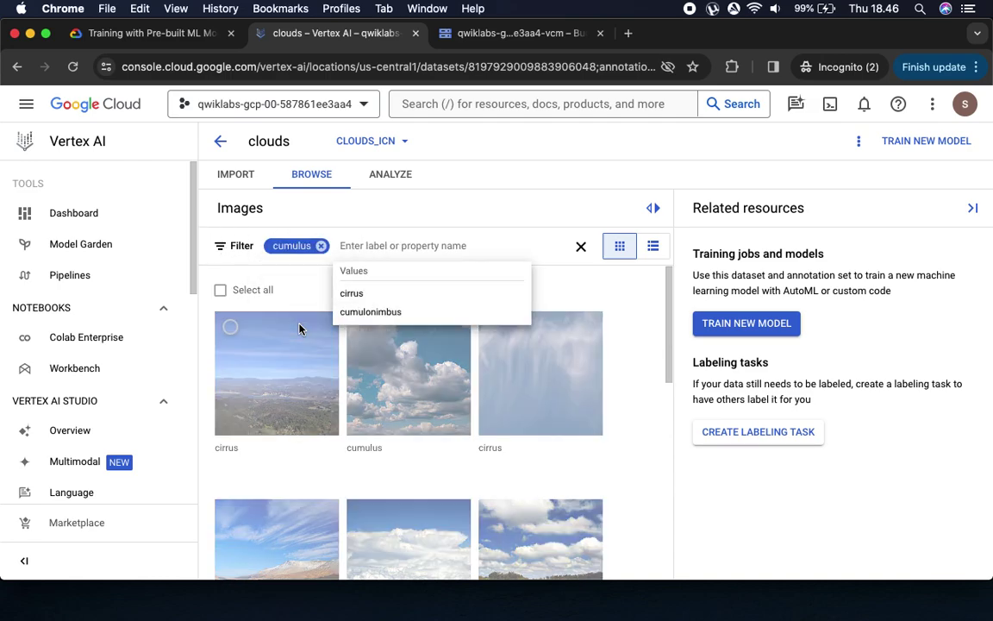
pyautogui.click(280, 278)
pyautogui.scroll(-6, 426, 363)
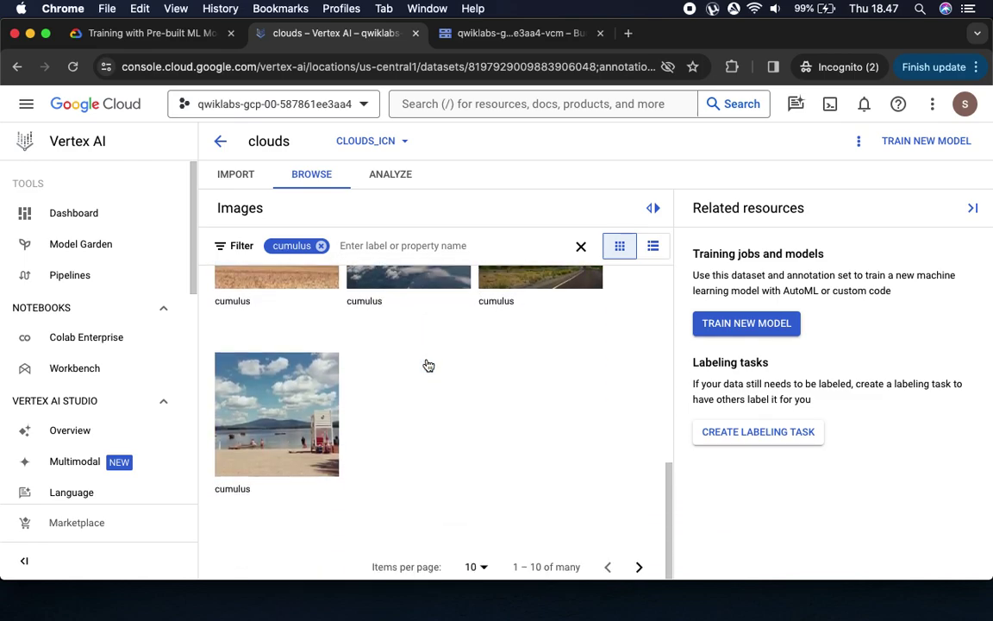
pyautogui.scroll(6, 426, 364)
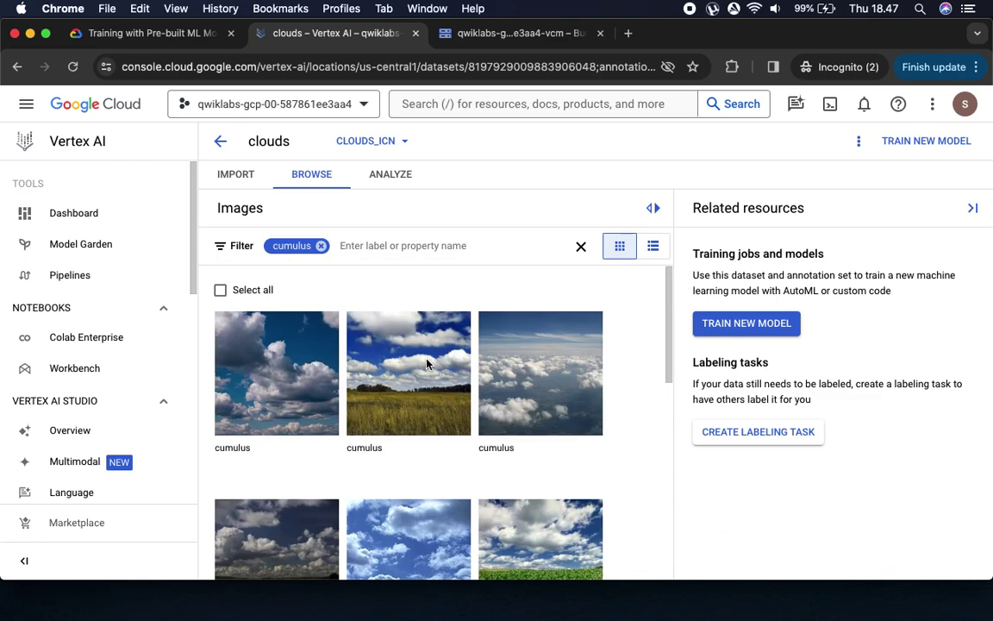
# - Read the lab's remaining Task 4 notes and the Task 5 instructions, and start training a new model from the clouds dataset
pyautogui.click(135, 36)
pyautogui.scroll(-3, 362, 319)
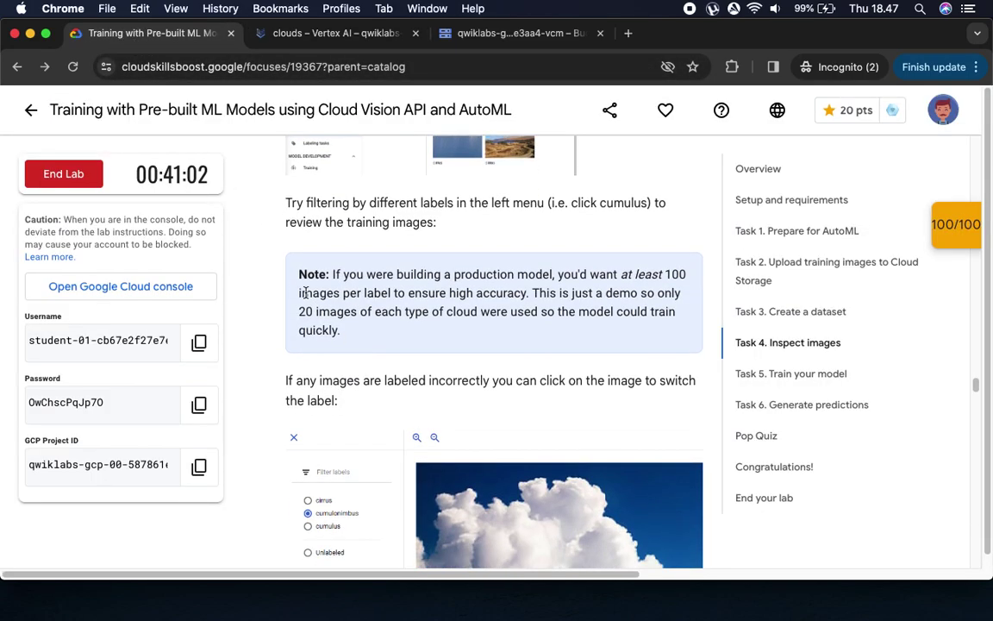
pyautogui.scroll(-3, 386, 305)
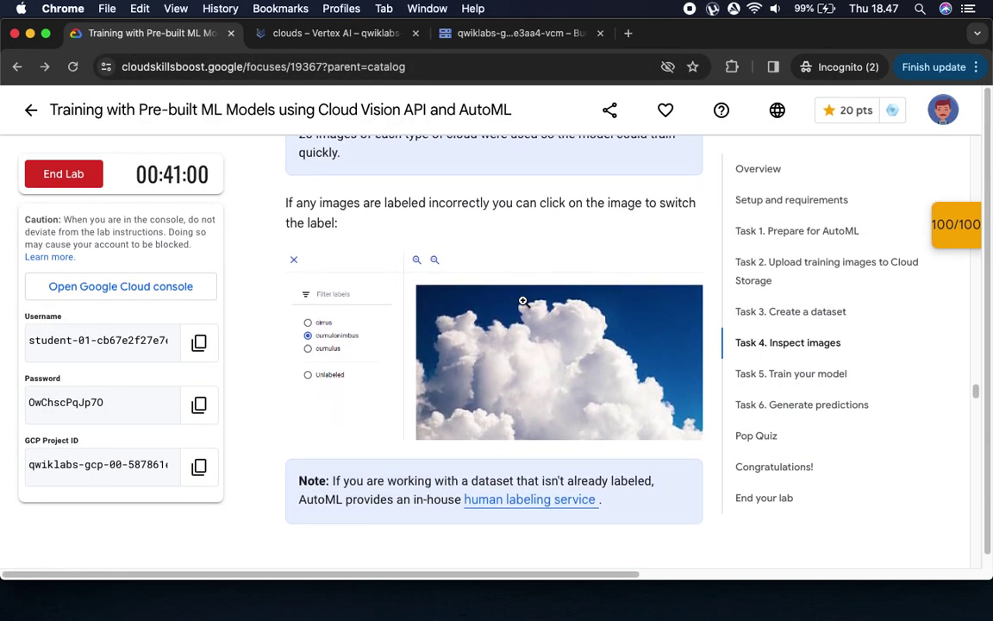
pyautogui.scroll(-3, 466, 437)
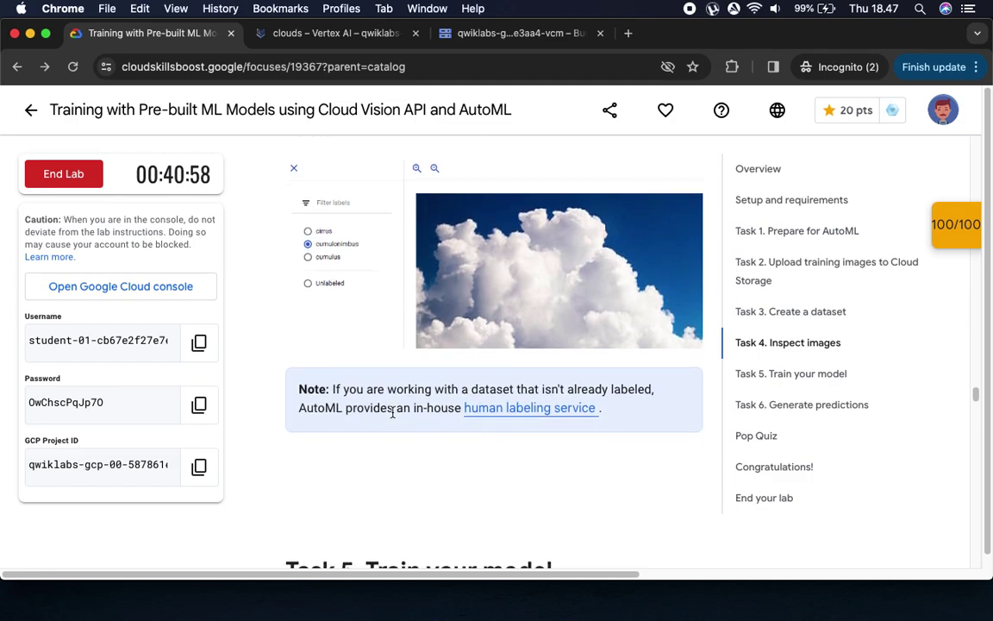
pyautogui.scroll(-10, 587, 390)
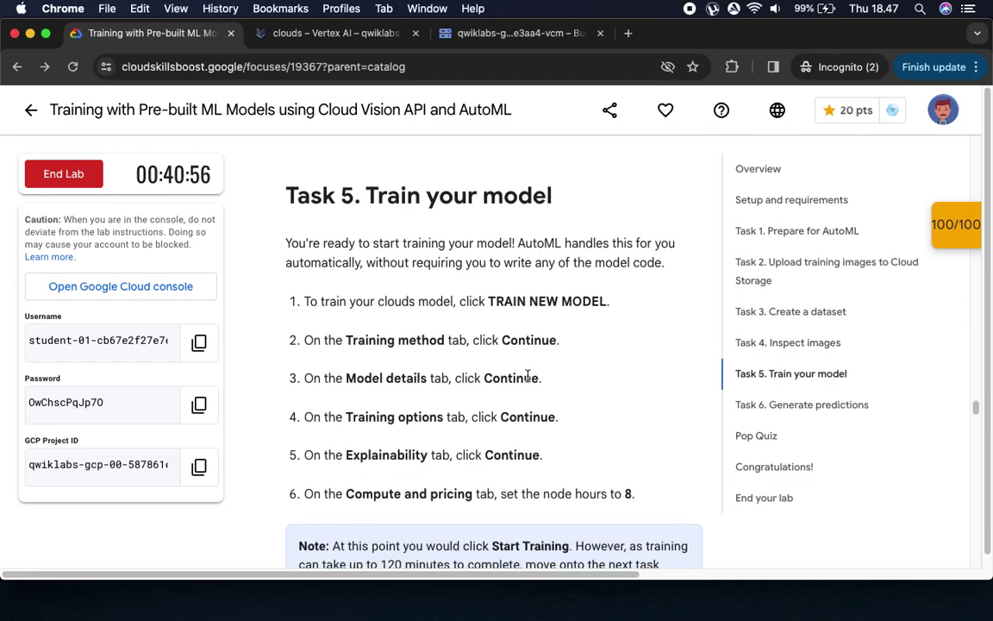
pyautogui.scroll(-1, 527, 376)
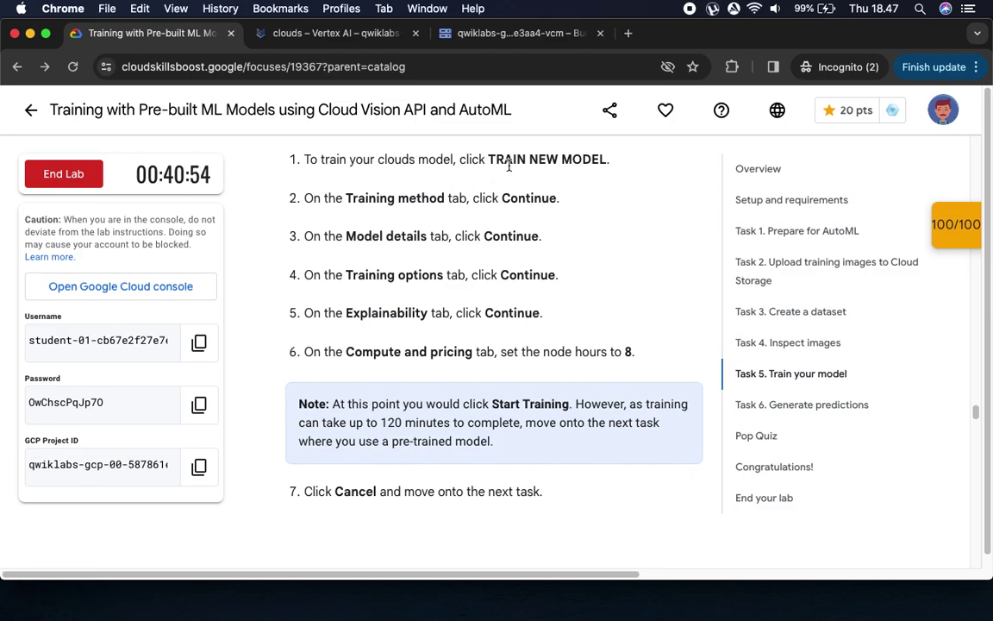
pyautogui.moveTo(489, 159); pyautogui.dragTo(610, 160)
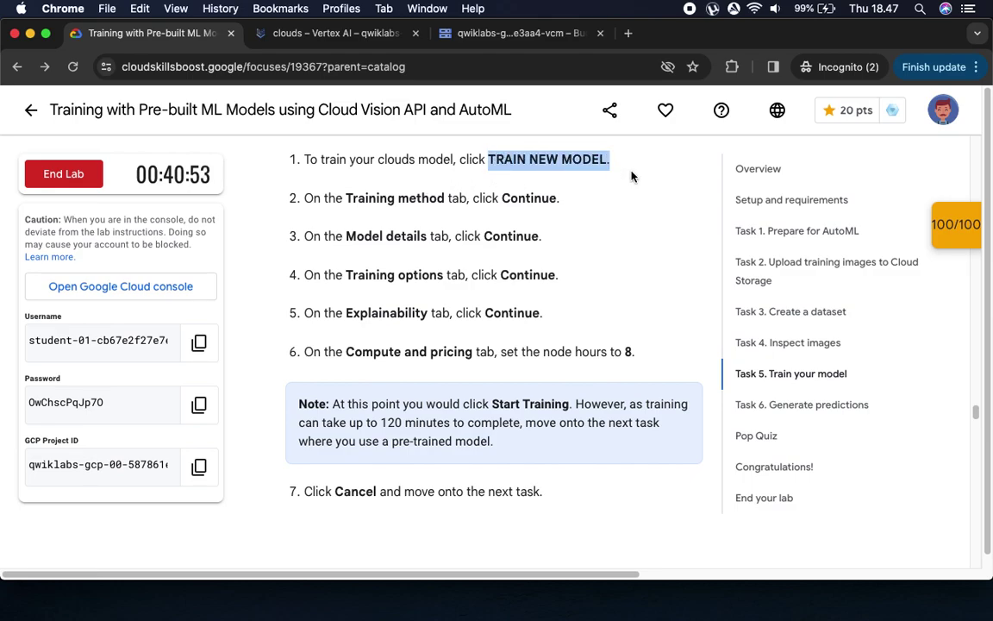
pyautogui.click(345, 35)
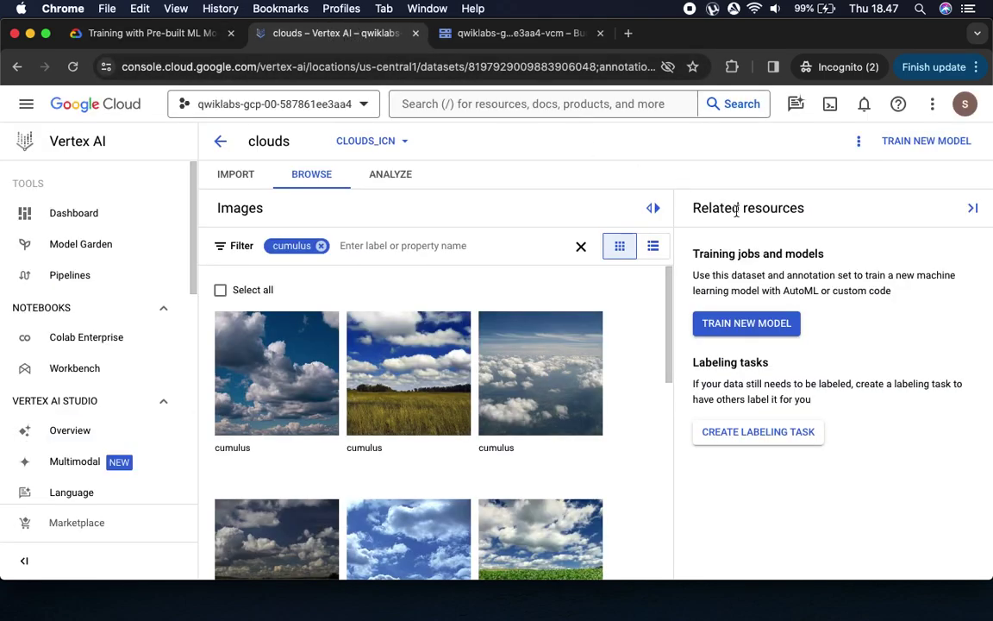
pyautogui.click(734, 325)
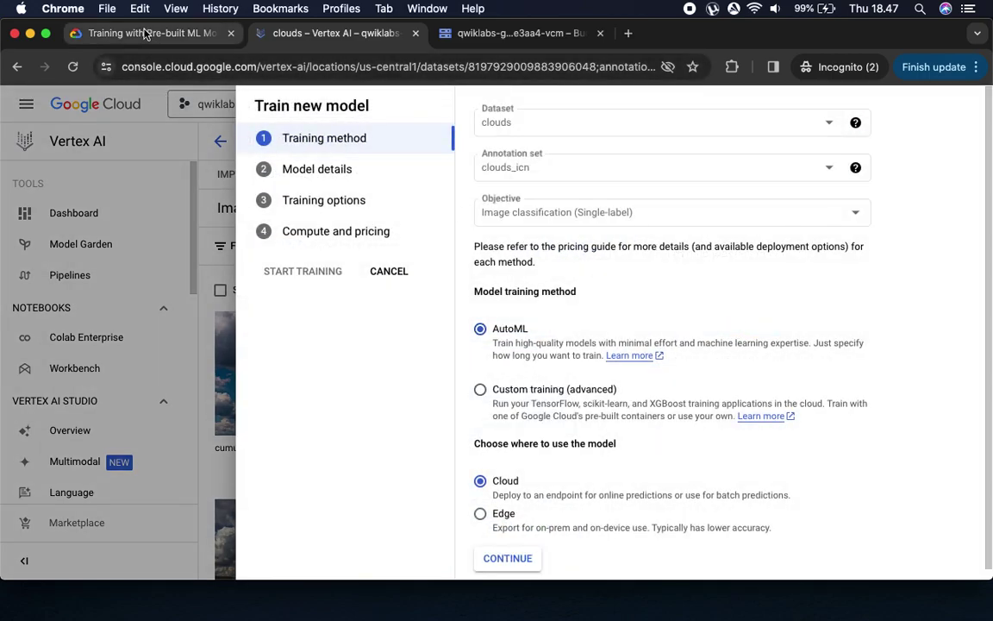
# - Following the lab, accept the AutoML training method for Cloud use, the model details named clouds, and the Higher accuracy training option
pyautogui.click(147, 33)
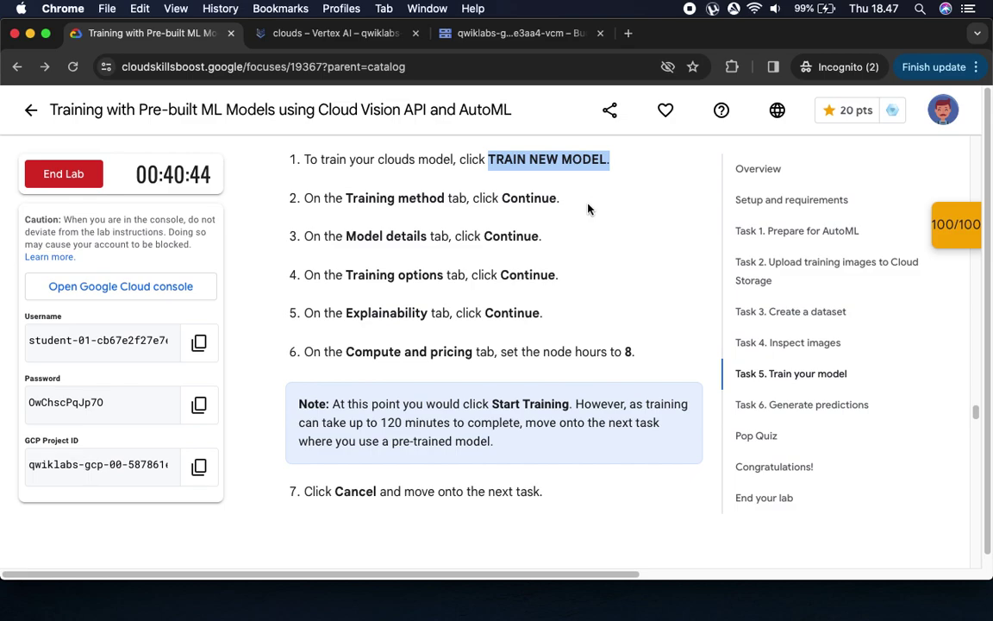
pyautogui.click(304, 38)
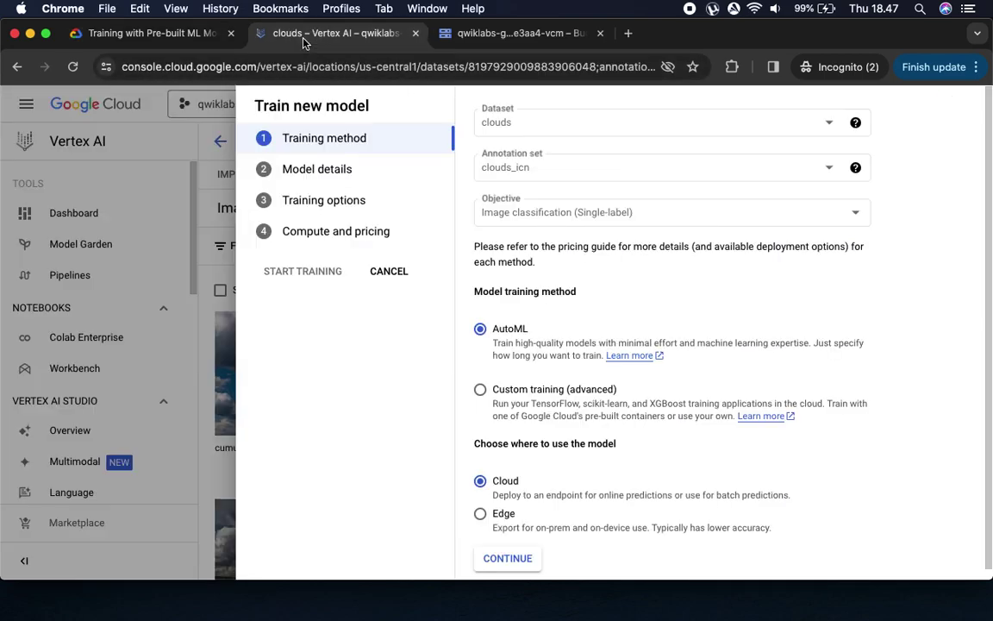
pyautogui.click(509, 559)
pyautogui.click(105, 35)
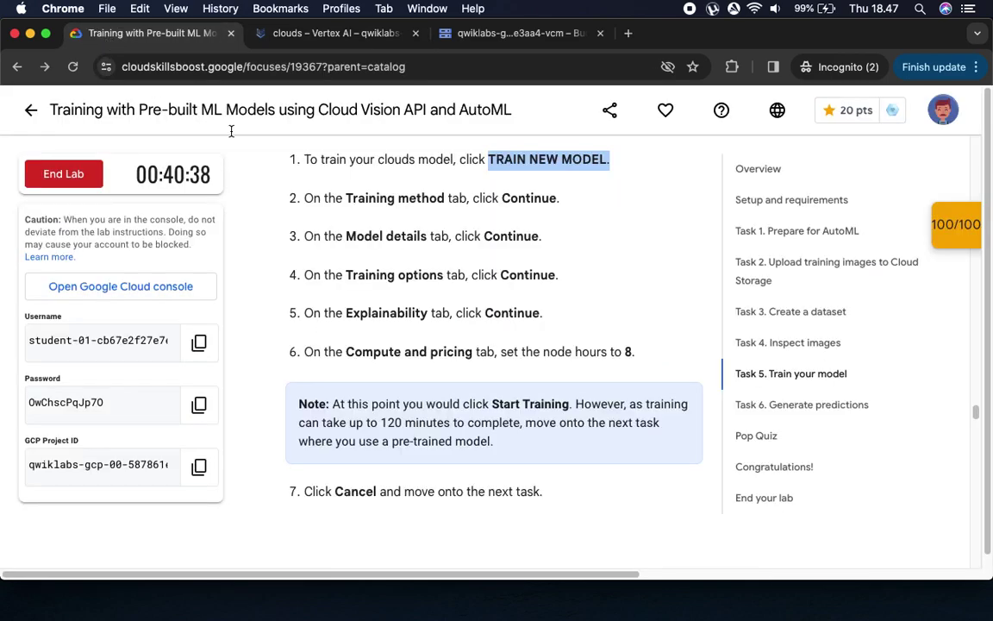
pyautogui.scroll(-2, 419, 261)
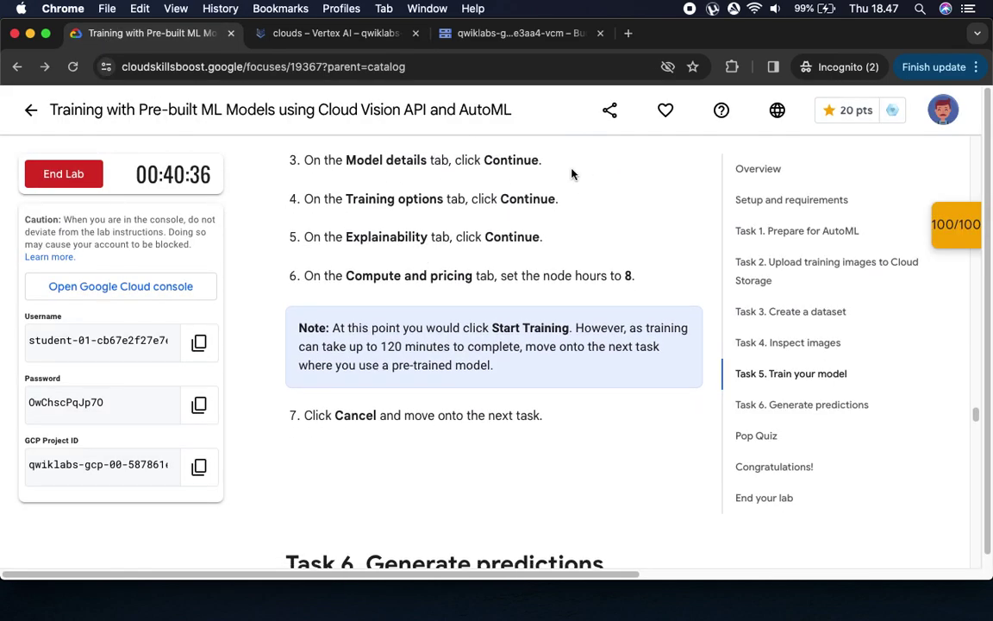
pyautogui.click(315, 35)
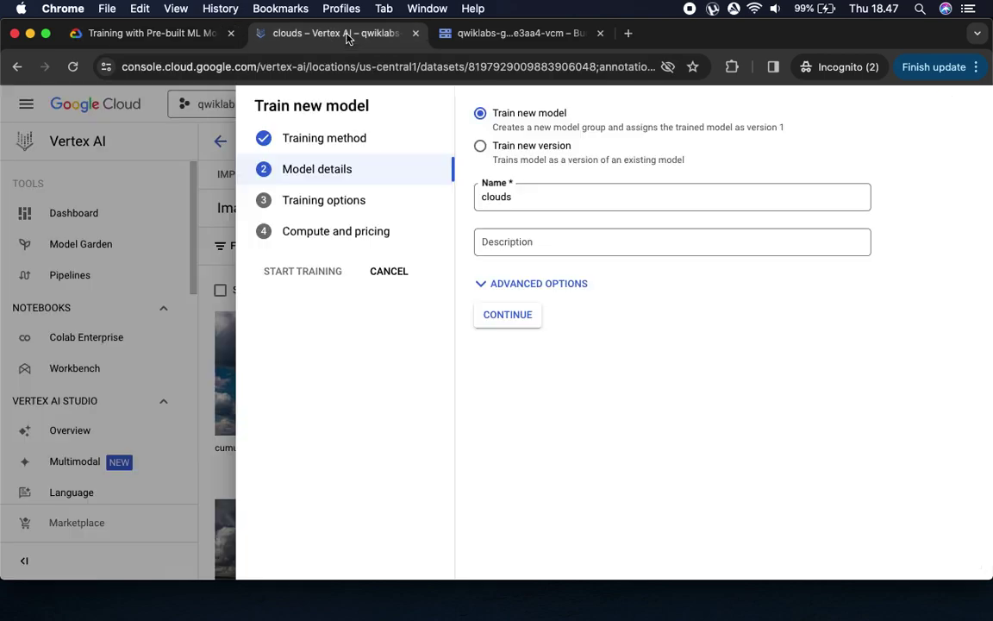
pyautogui.click(517, 317)
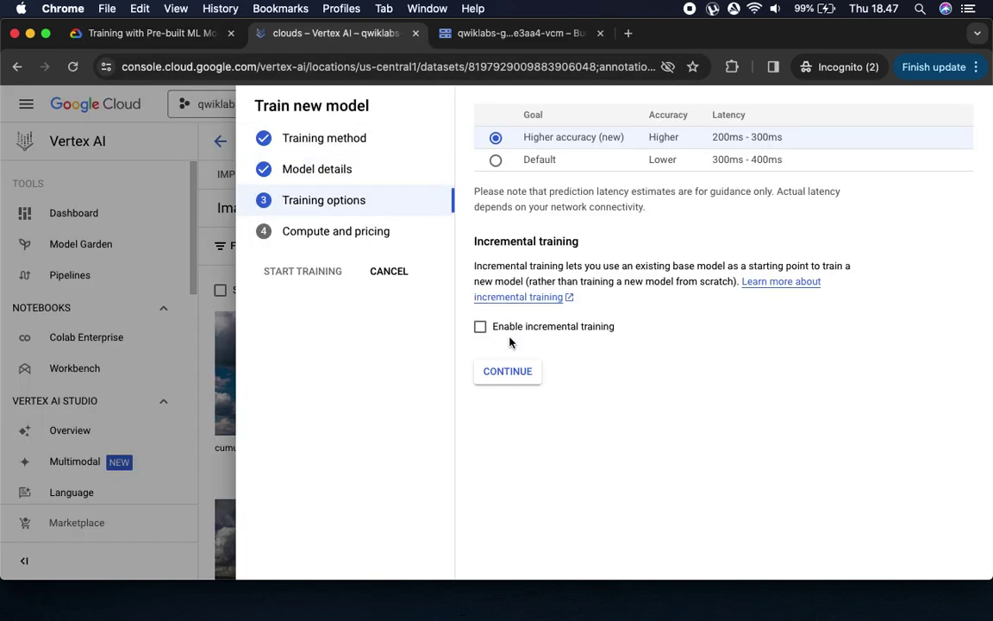
pyautogui.click(509, 371)
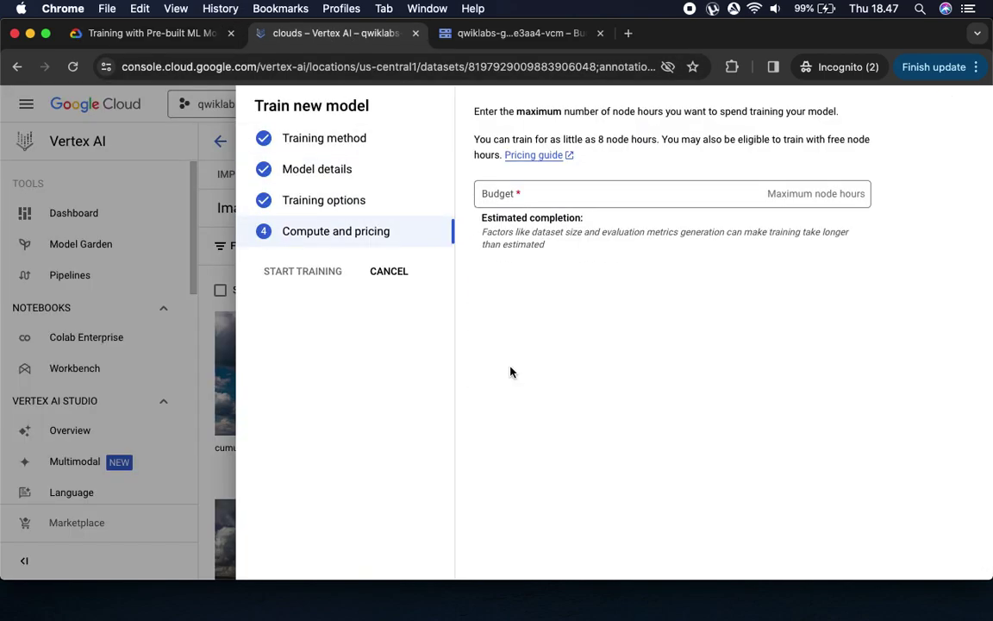
# - Check the node hours required by the lab and set the training budget to 8 maximum node hours
pyautogui.click(147, 31)
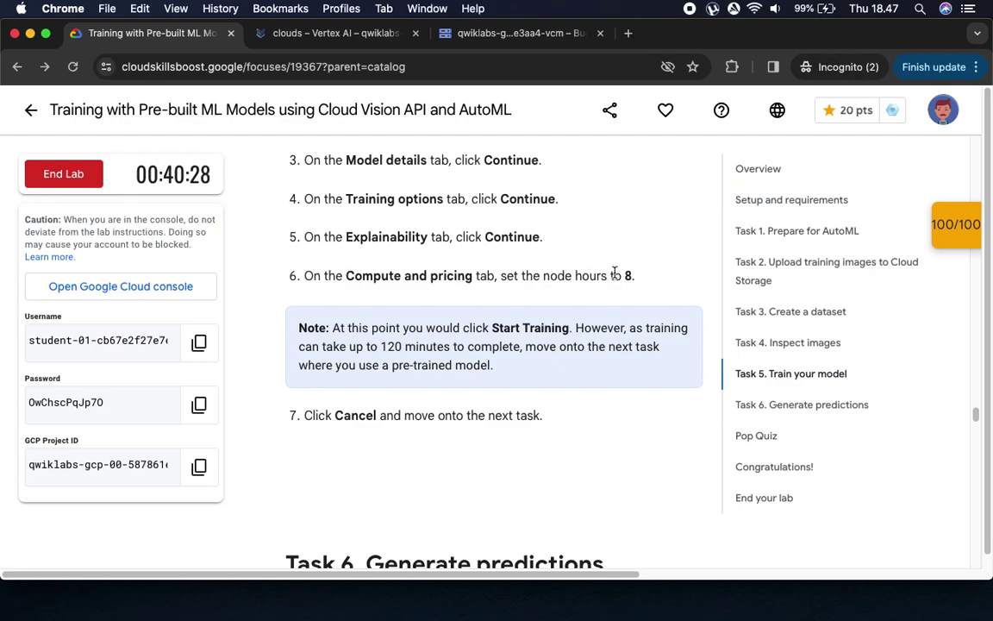
pyautogui.moveTo(325, 418); pyautogui.dragTo(359, 420)
pyautogui.click(313, 33)
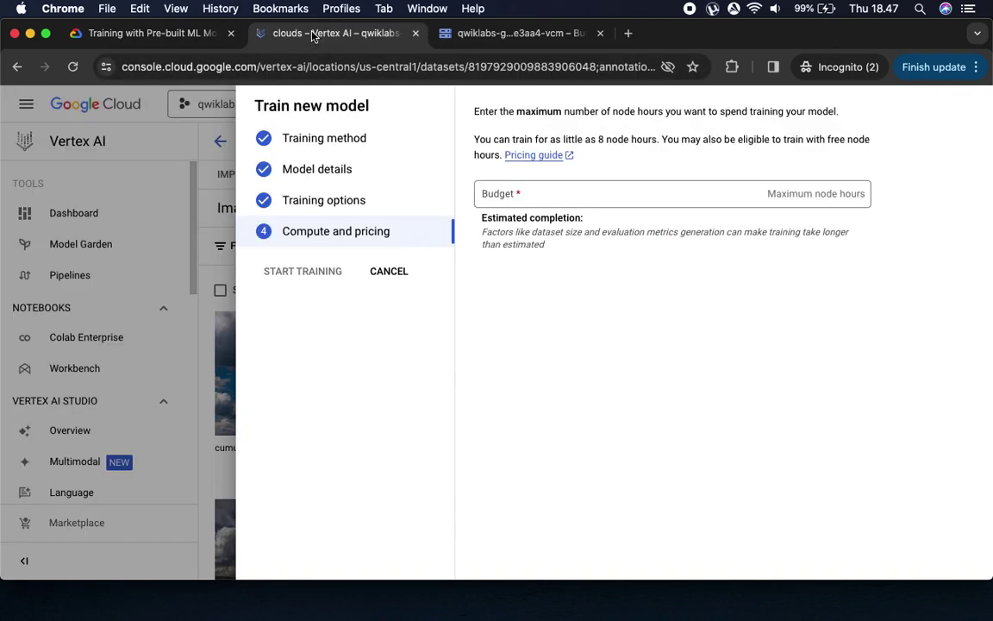
pyautogui.click(552, 195)
pyautogui.write('8')
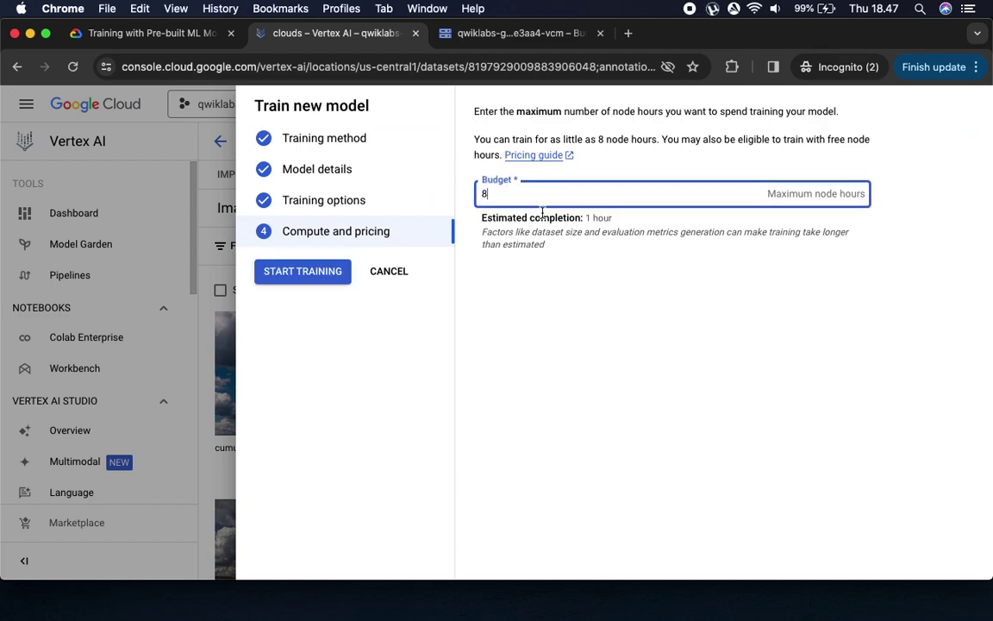
# - Read the lab's note on training duration and cancel the new model setup without starting the training
pyautogui.click(183, 34)
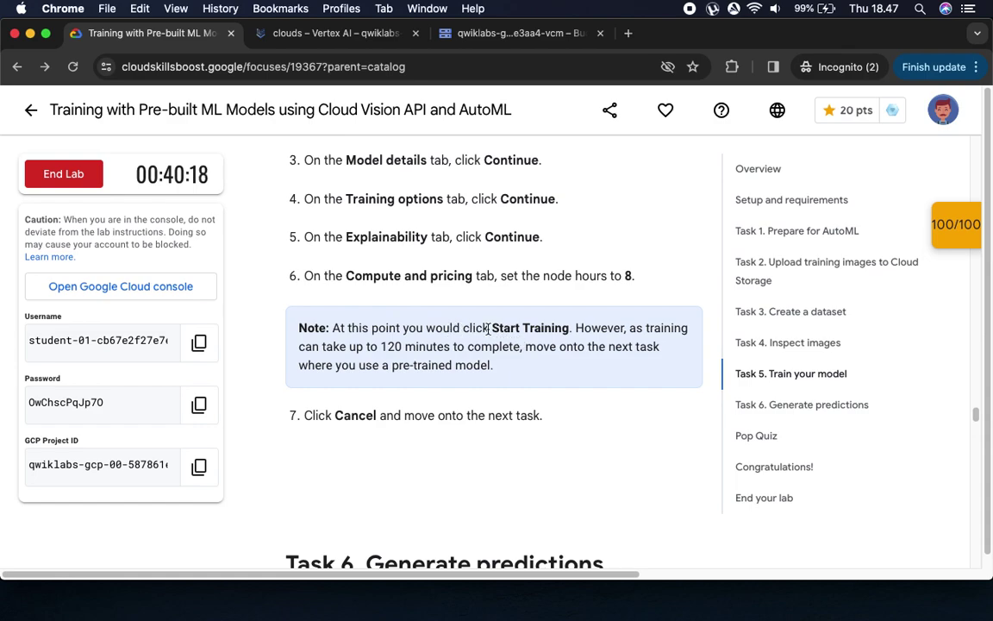
pyautogui.moveTo(464, 327); pyautogui.dragTo(569, 329)
pyautogui.click(681, 331)
pyautogui.moveTo(643, 327); pyautogui.dragTo(526, 347)
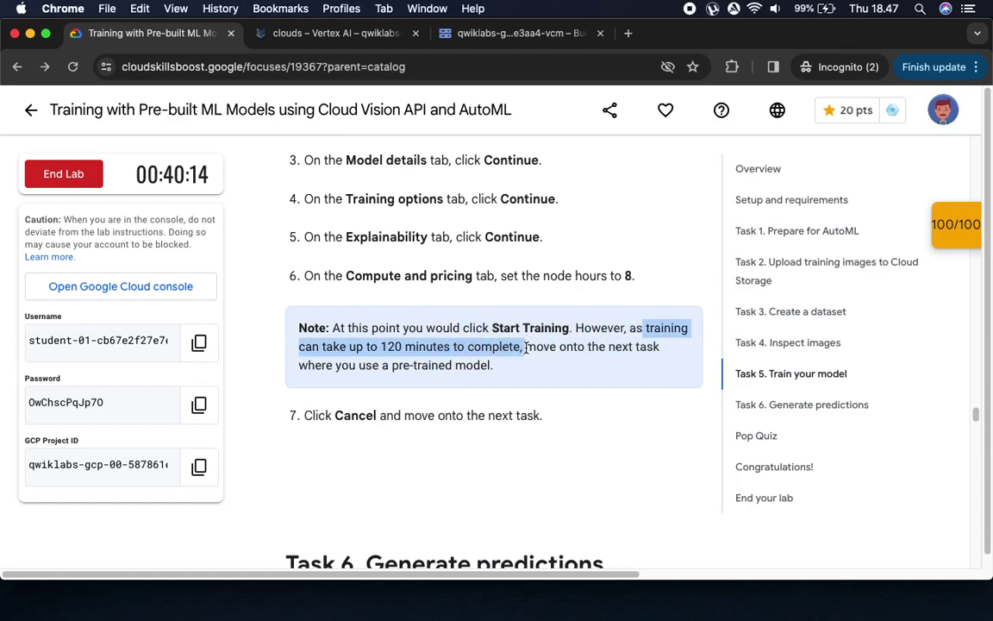
pyautogui.moveTo(338, 416); pyautogui.dragTo(560, 414)
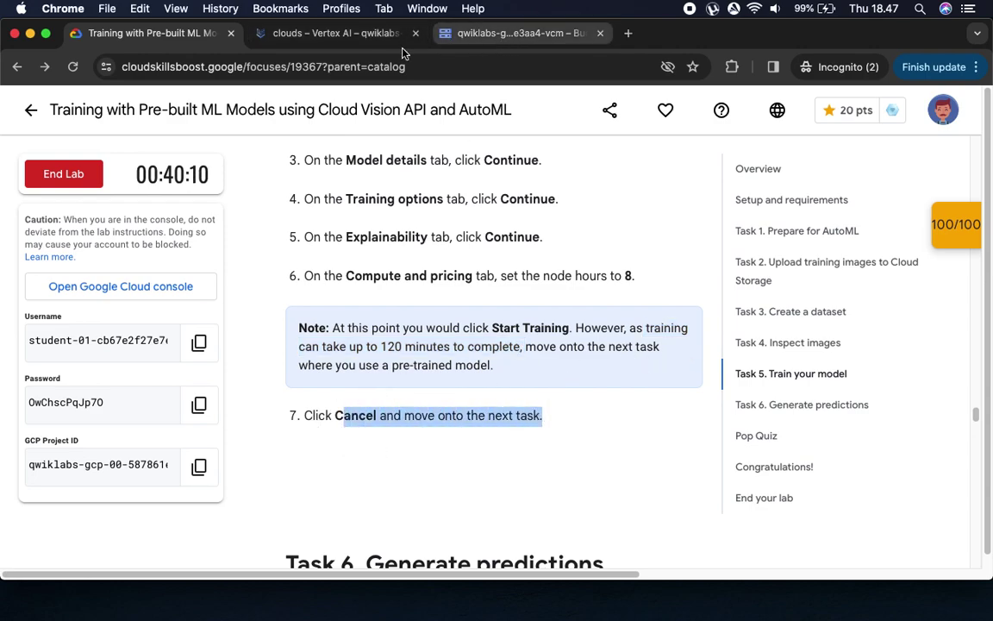
pyautogui.click(377, 35)
pyautogui.click(390, 273)
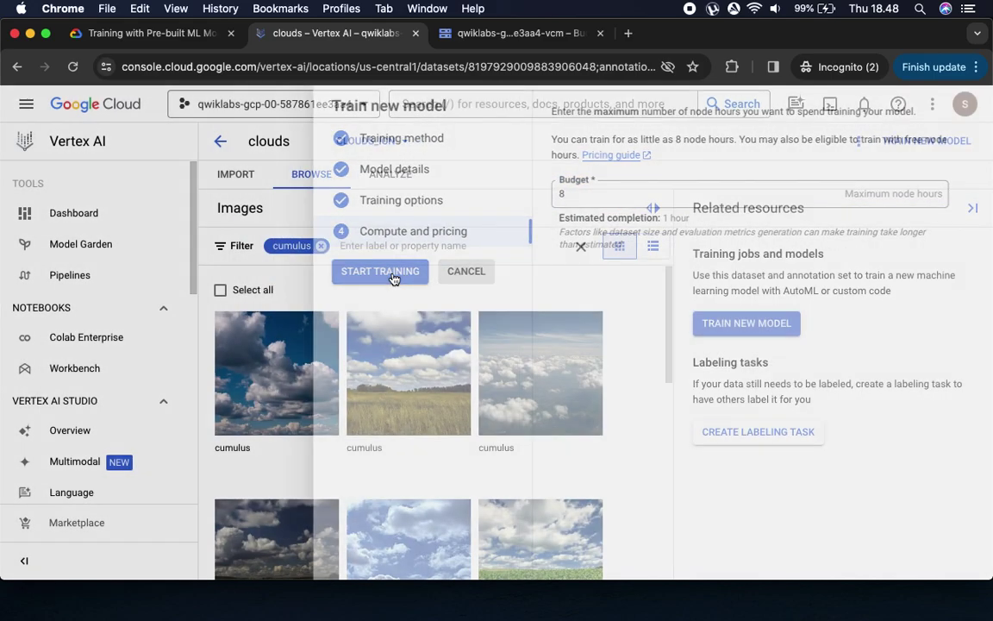
# - Read the start of the lab's Task 6 on generating predictions and copy the command that downloads the example files
pyautogui.click(124, 35)
pyautogui.scroll(-5, 399, 265)
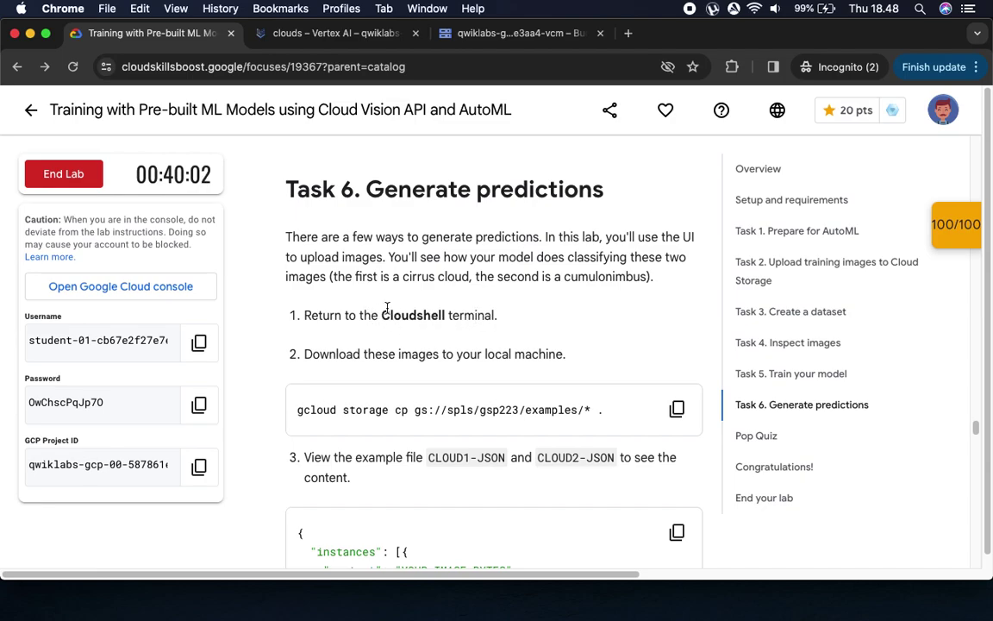
pyautogui.moveTo(381, 316); pyautogui.dragTo(492, 319)
pyautogui.scroll(-3, 391, 379)
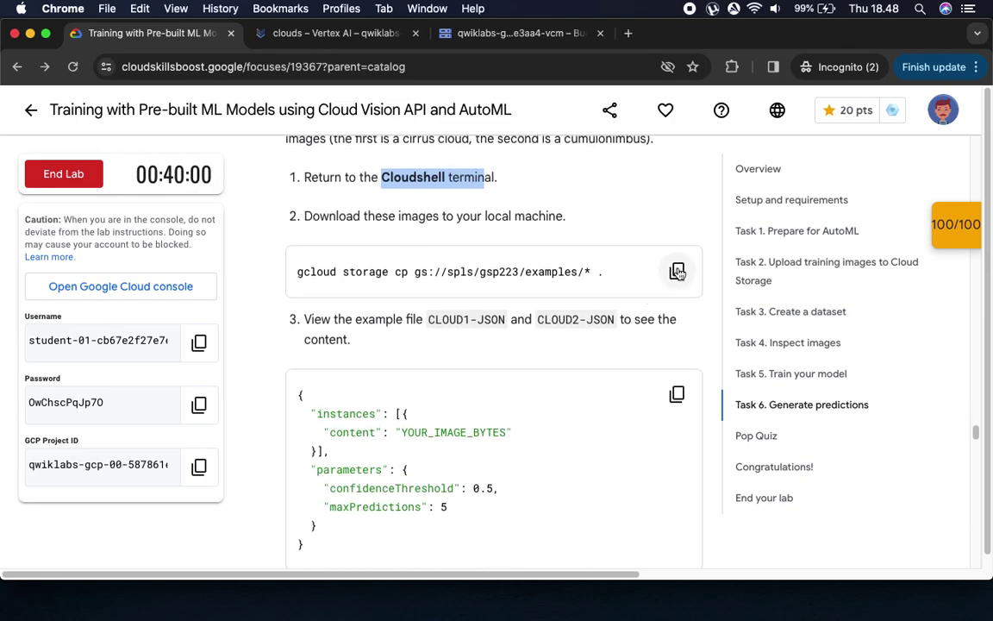
pyautogui.click(679, 272)
# - Reconnect Cloud Shell, enlarge its terminal, and run gcloud storage cp gs://spls/gsp223/examples/* . to download the example files
pyautogui.click(300, 33)
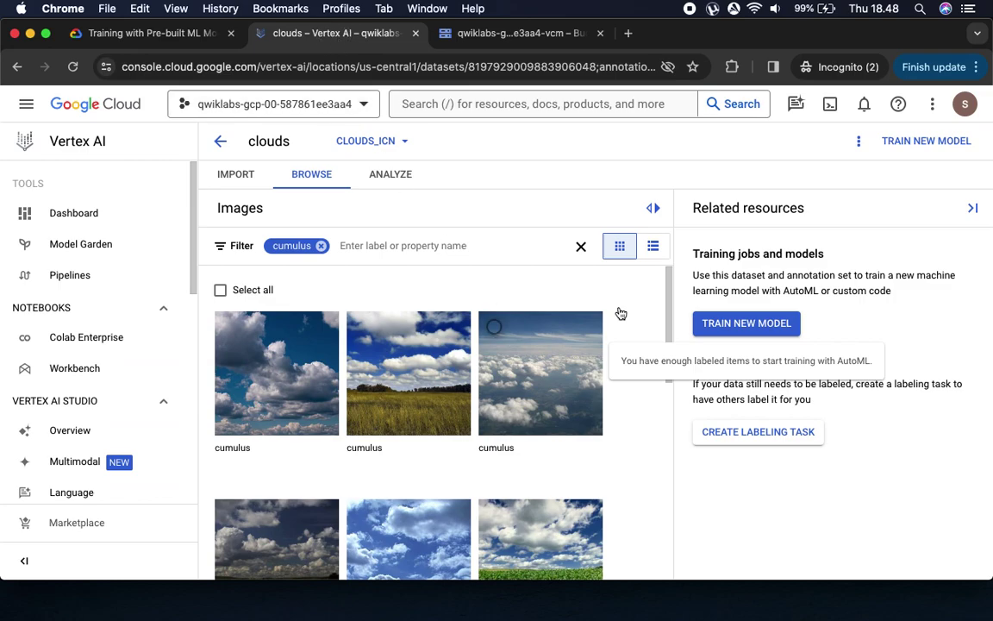
pyautogui.click(474, 33)
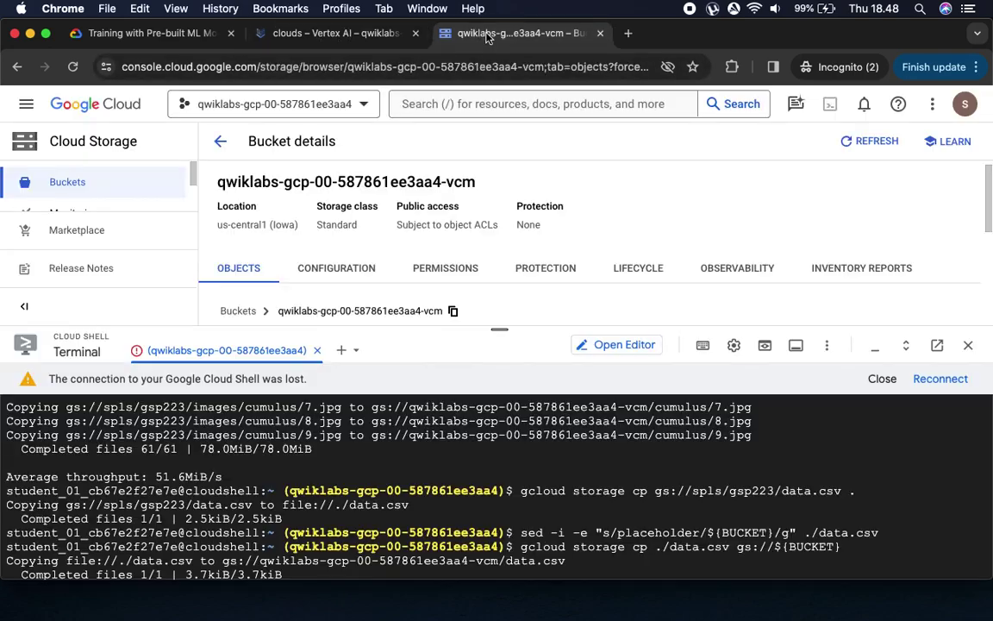
pyautogui.click(923, 381)
pyautogui.moveTo(501, 329); pyautogui.dragTo(502, 211)
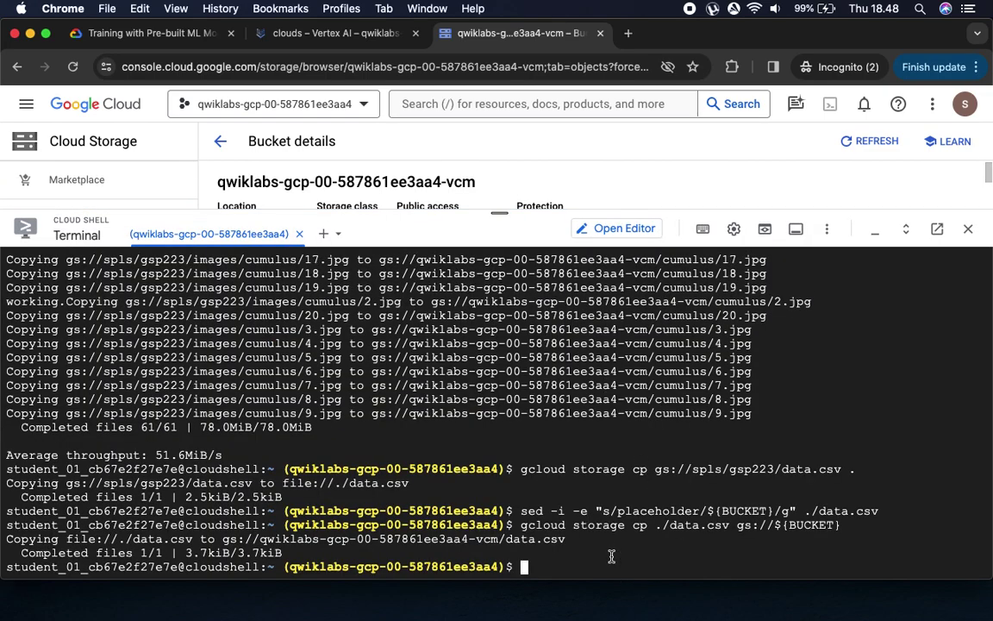
pyautogui.write('gcloud storage cp gs://spls/gsp223/examples/* .')
pyautogui.press('Return')
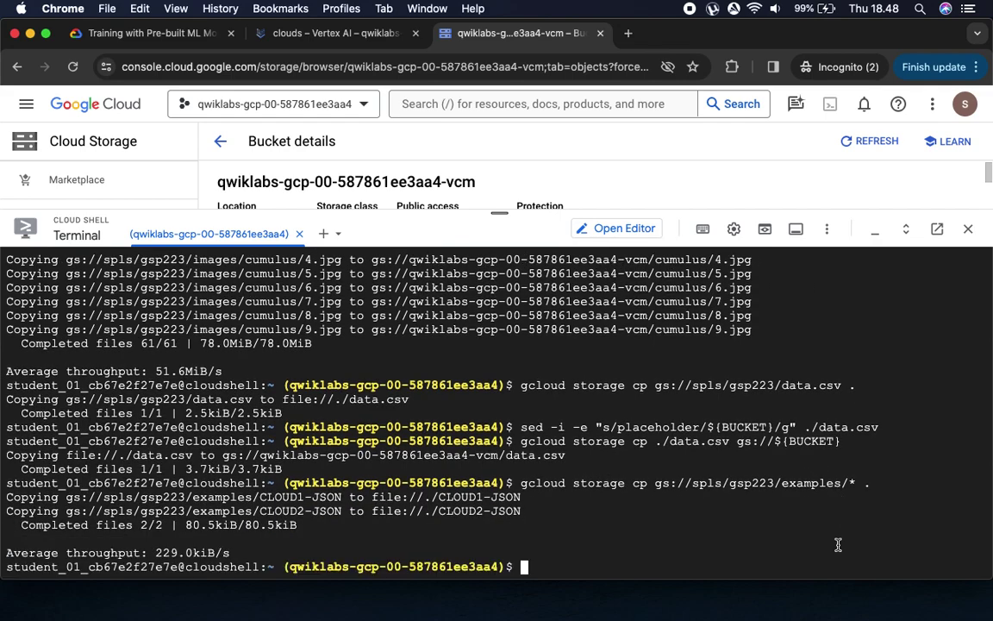
# - Read the lab's step on viewing the example files and list the current directory's files in Cloud Shell with ls
pyautogui.click(169, 30)
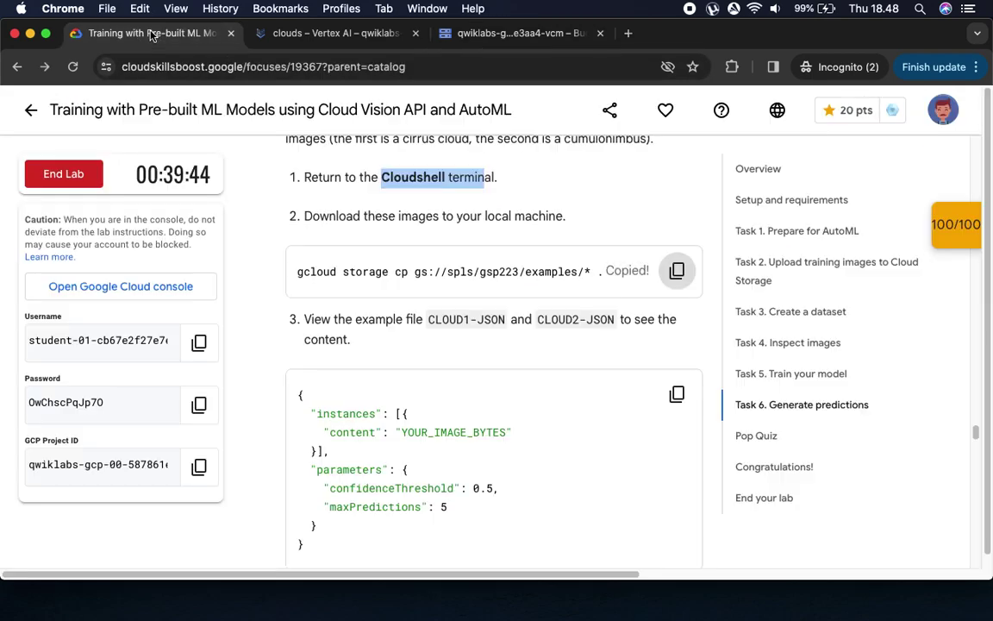
pyautogui.scroll(-3, 552, 345)
pyautogui.scroll(-1, 553, 346)
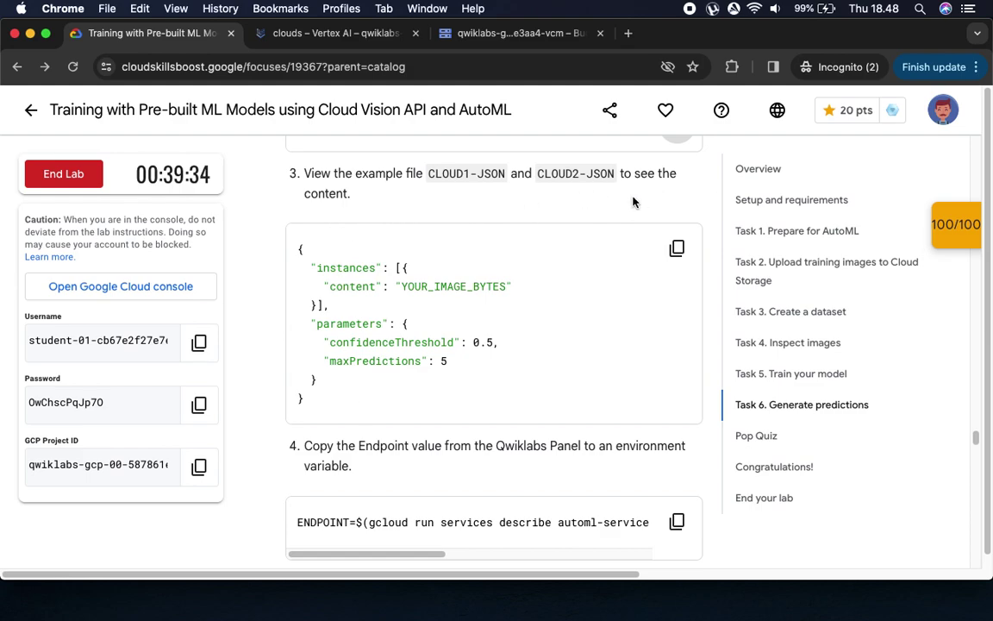
pyautogui.click(317, 33)
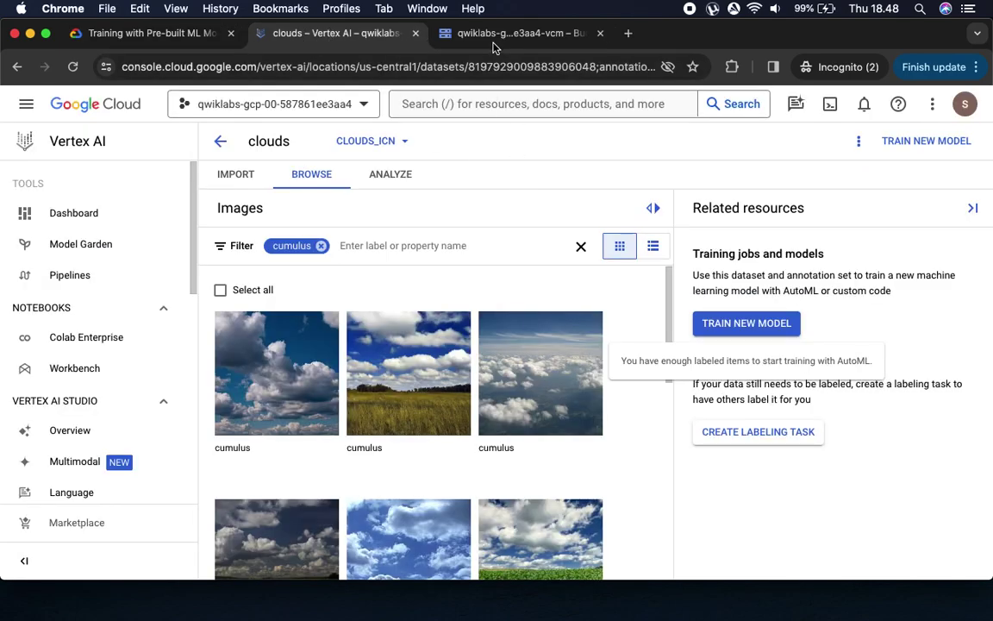
pyautogui.click(498, 34)
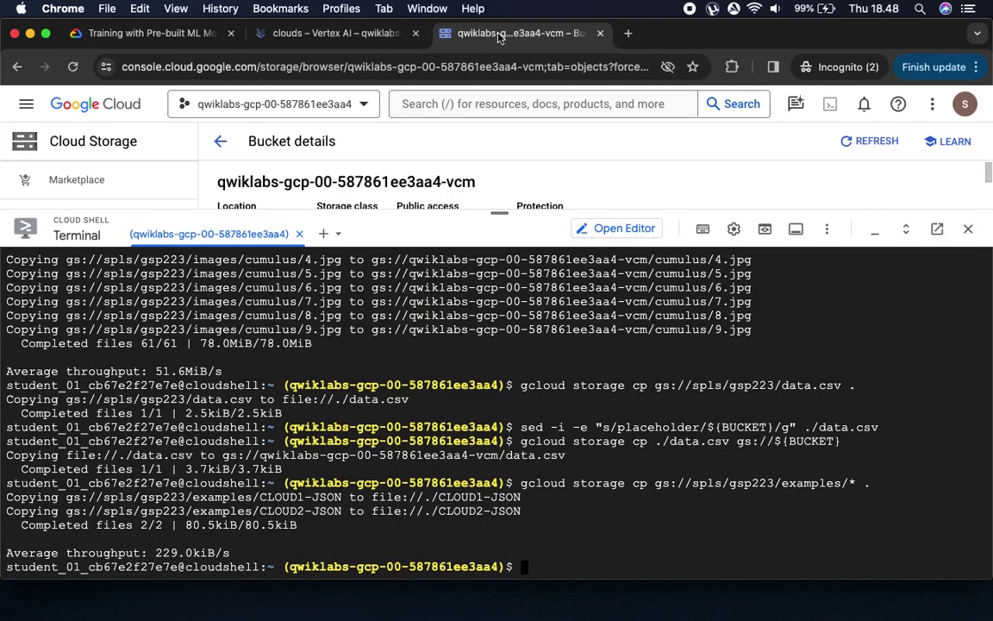
pyautogui.write('ls')
pyautogui.press('Return')
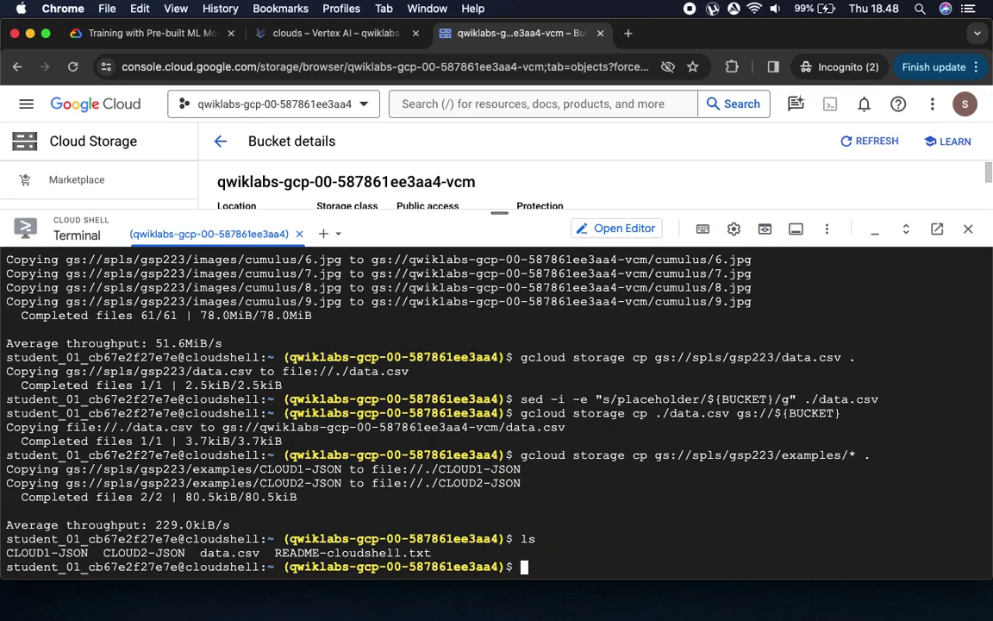
# - Display the contents of the first example file by running cat CLOUD1-JSON
pyautogui.write('cat C')
pyautogui.press('Tab')
pyautogui.write('1')
pyautogui.press('Tab')
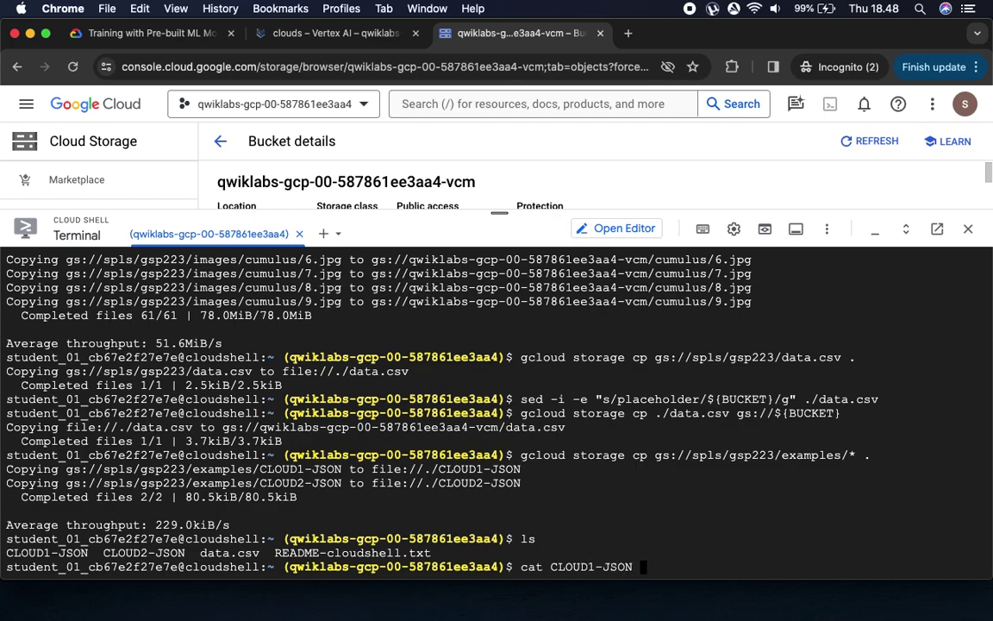
pyautogui.press('Return')
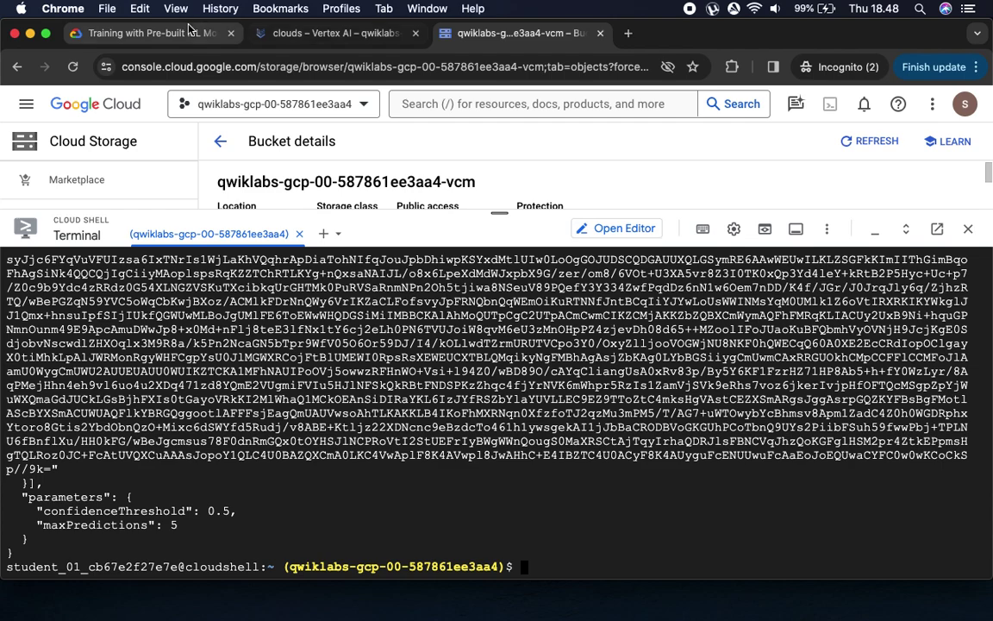
# - Copy the lab's ENDPOINT command and run it in Cloud Shell to store the automl-service URL for region us-central1
pyautogui.click(149, 35)
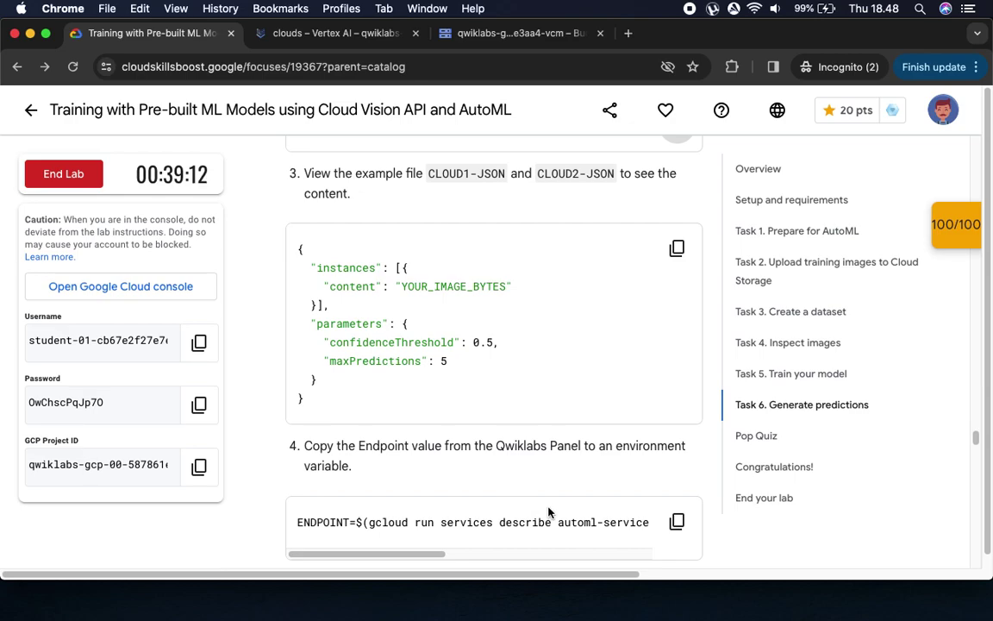
pyautogui.scroll(-5, 548, 512)
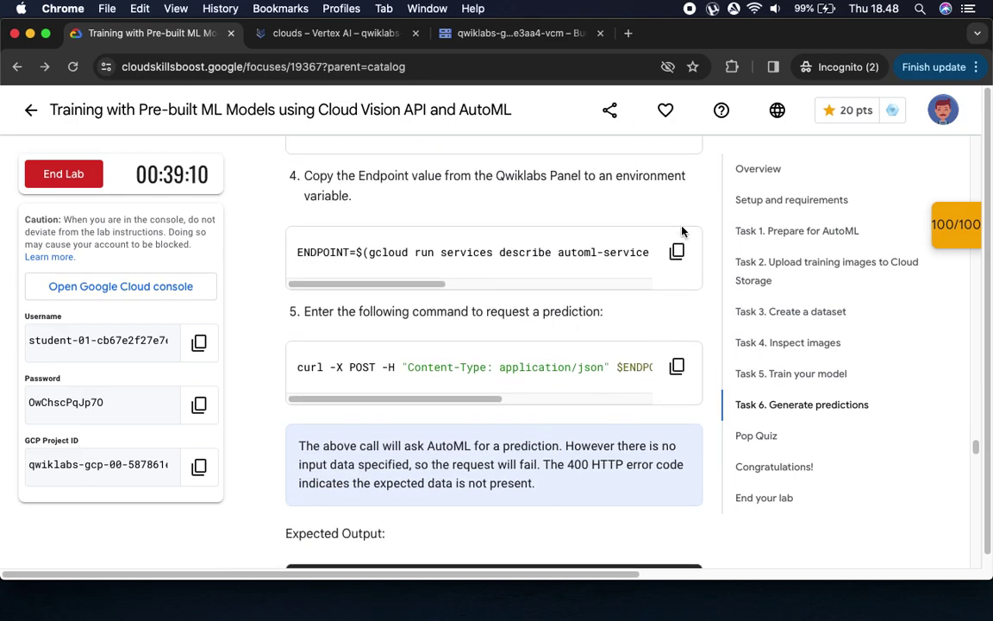
pyautogui.click(676, 252)
pyautogui.click(323, 33)
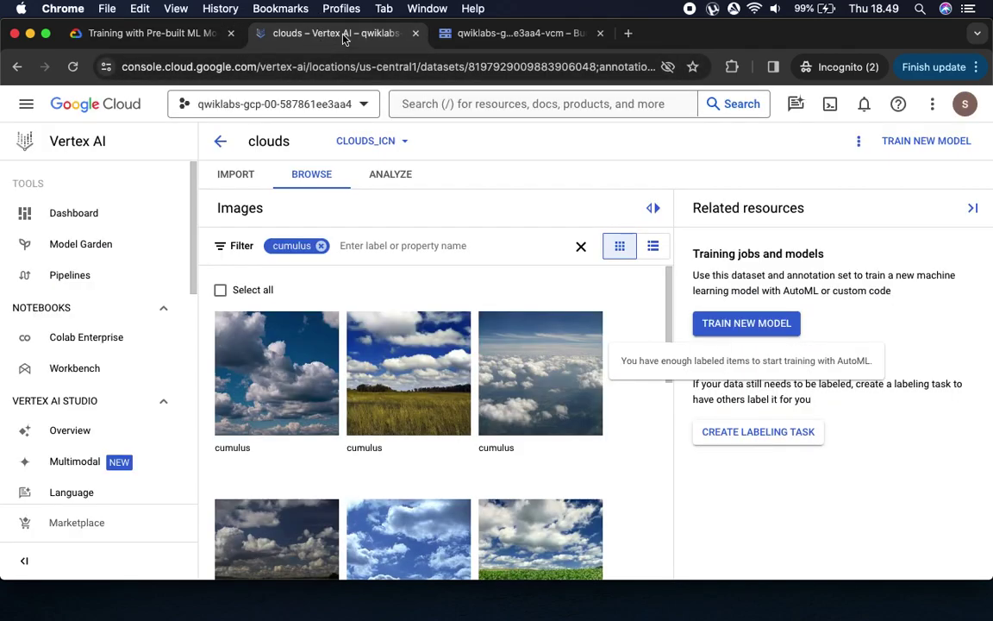
pyautogui.click(524, 33)
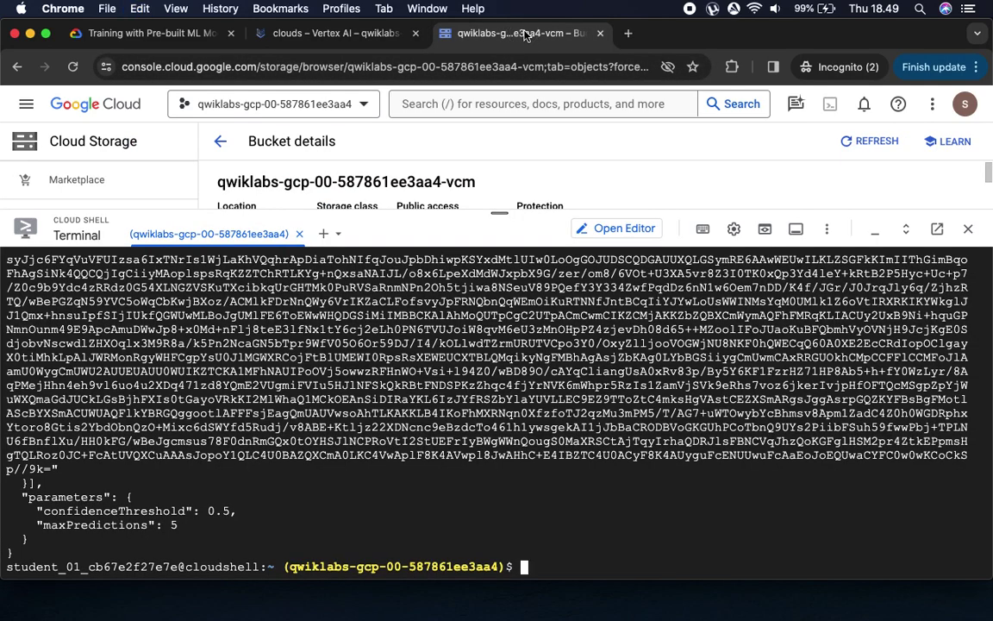
pyautogui.press('super+v')
pyautogui.press('Return')
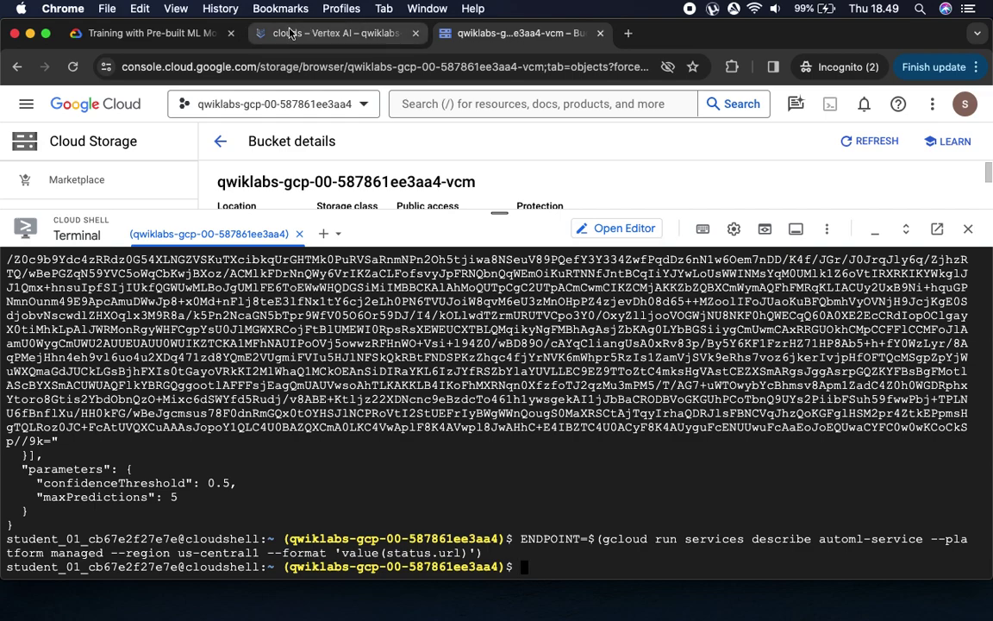
# - Copy the lab's prediction request and run the curl POST to $ENDPOINT/v1 without setting an input data file
pyautogui.click(155, 31)
pyautogui.click(677, 366)
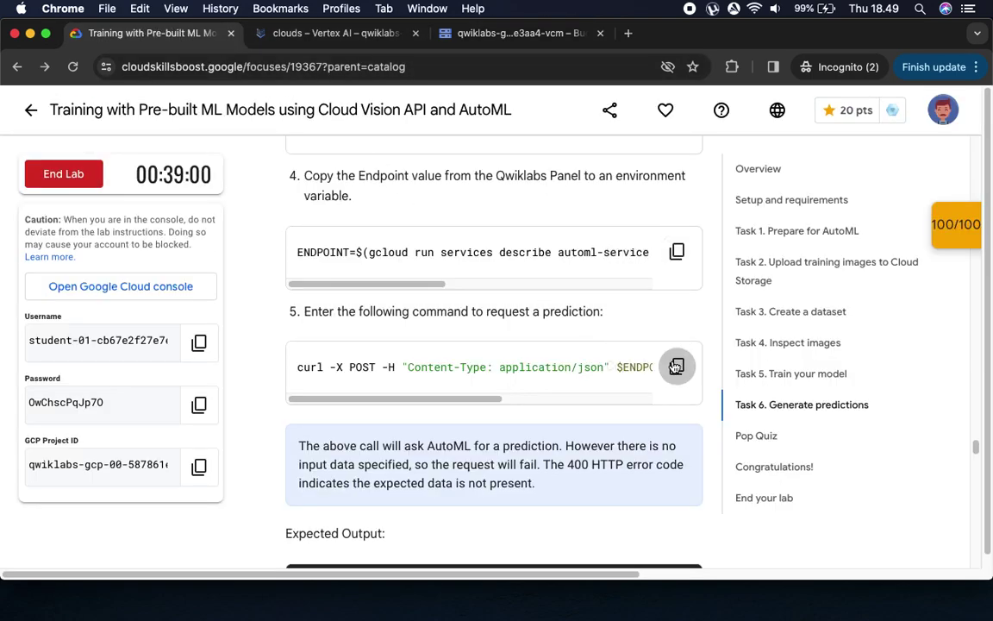
pyautogui.click(448, 35)
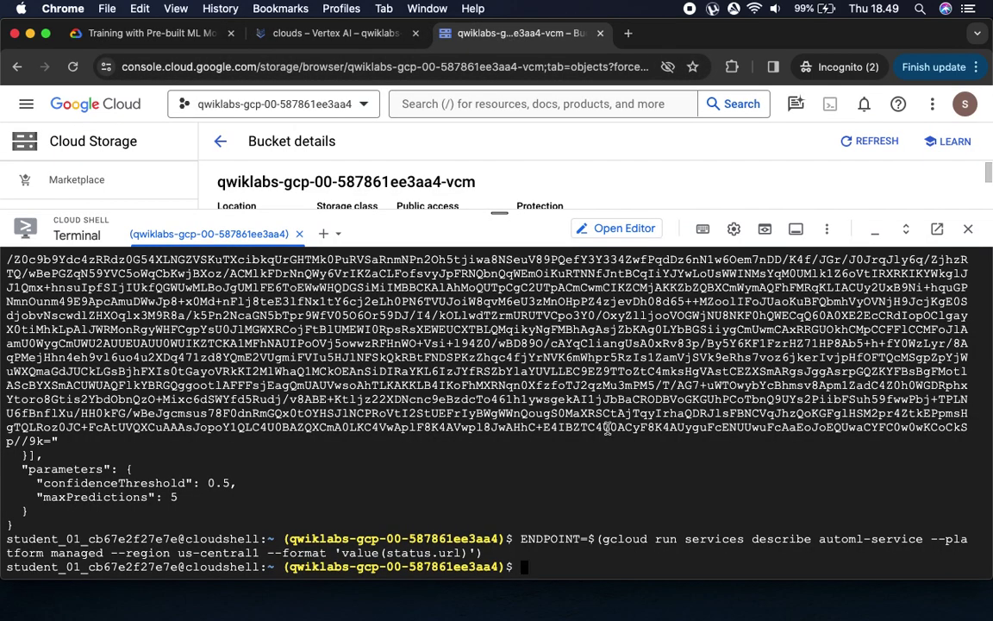
pyautogui.press('super+v')
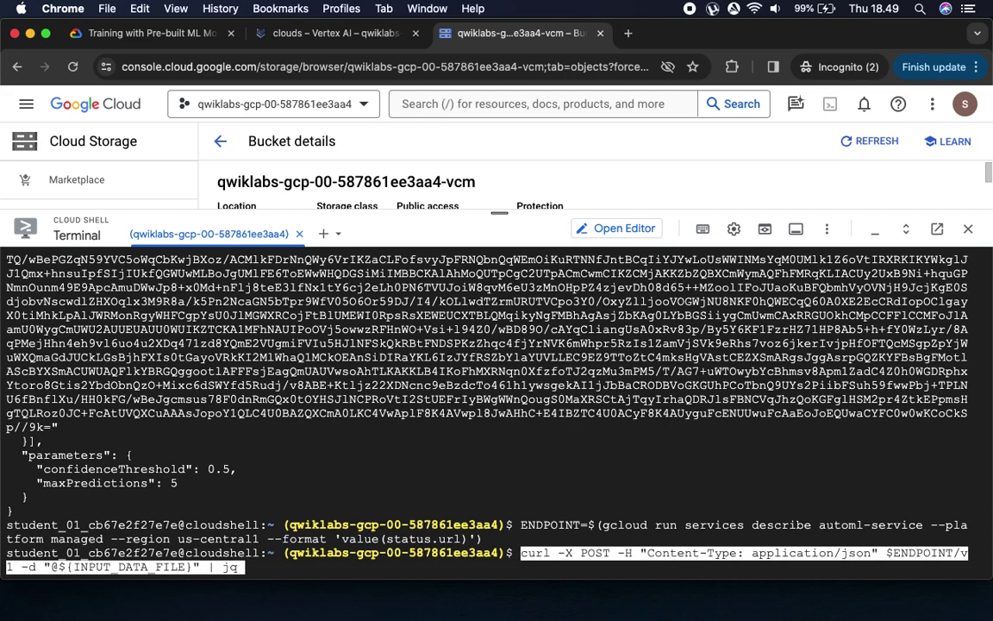
pyautogui.press('Return')
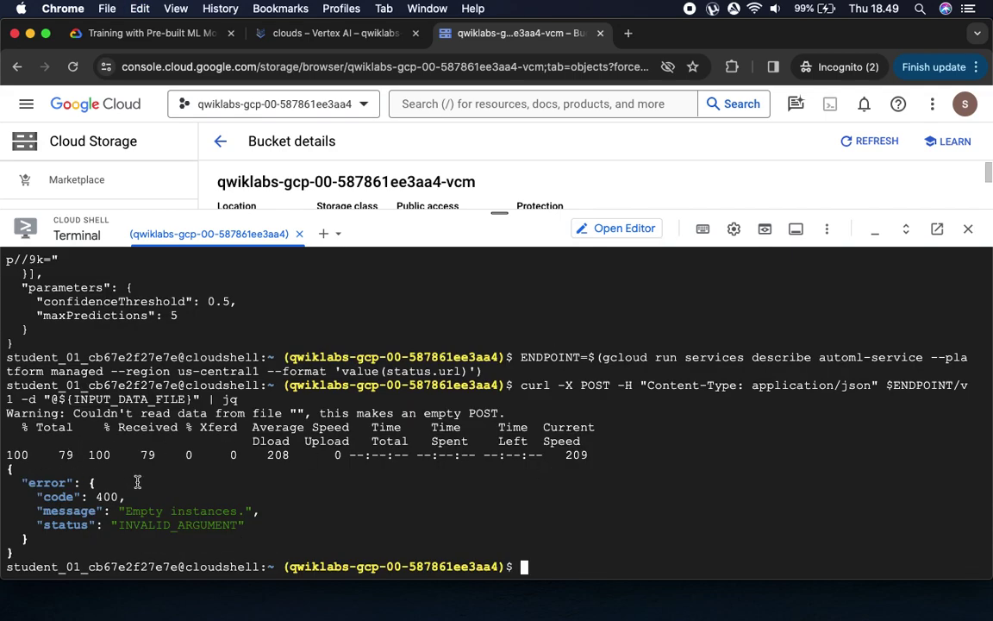
# - Compare the error code in the prediction response with the lab's note and expected output
pyautogui.moveTo(96, 497); pyautogui.dragTo(162, 498)
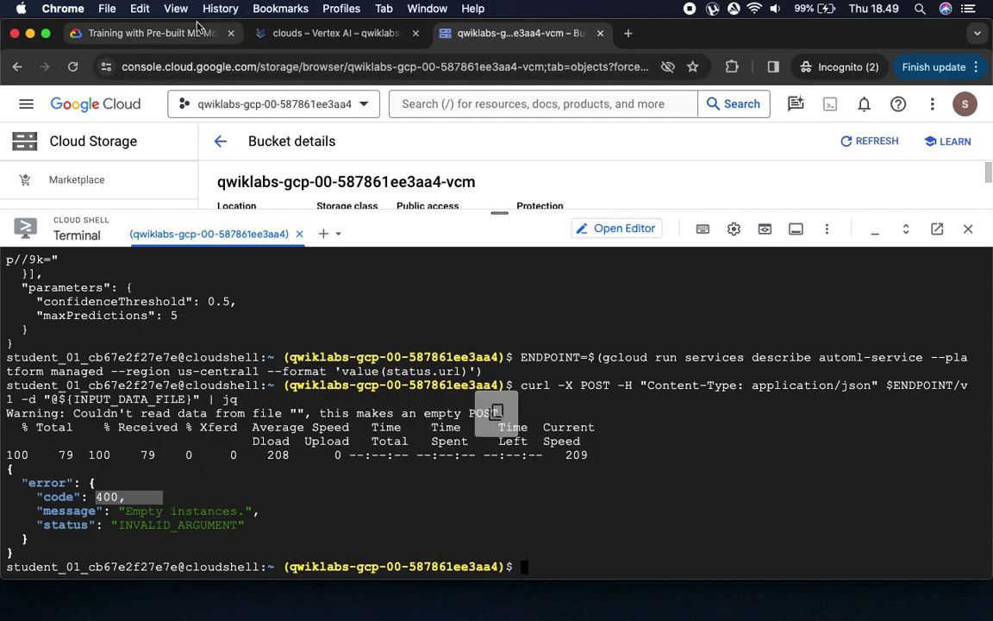
pyautogui.click(146, 33)
pyautogui.scroll(-2, 426, 353)
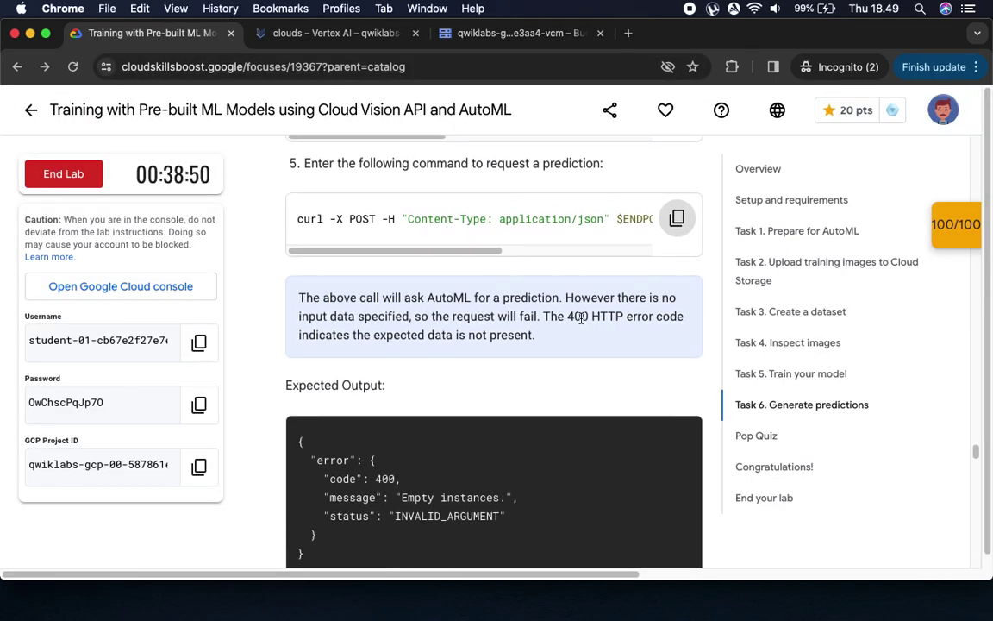
pyautogui.click(692, 314)
pyautogui.moveTo(567, 316); pyautogui.dragTo(650, 332)
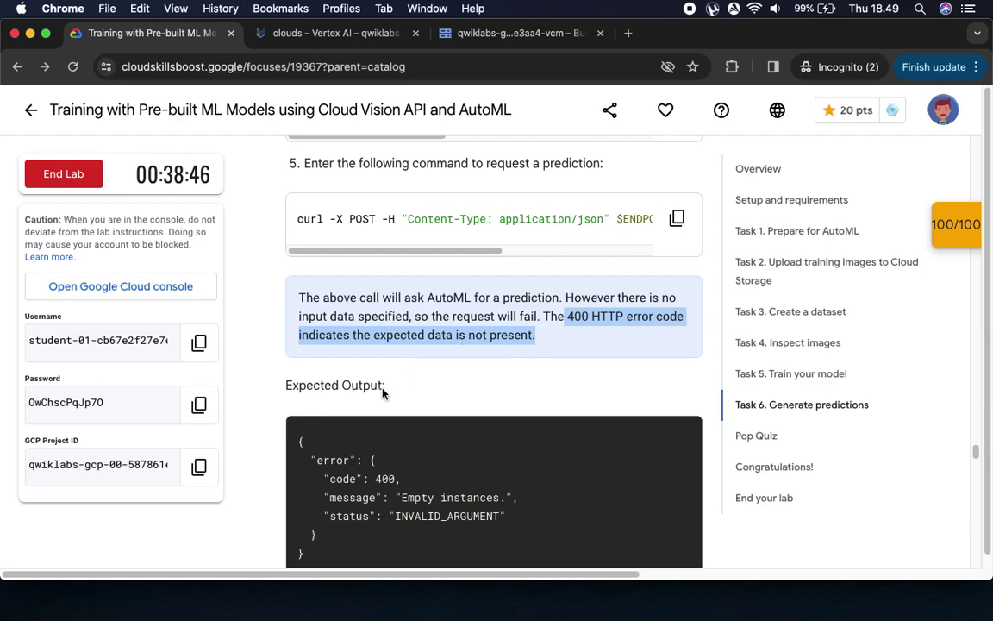
pyautogui.scroll(-5, 444, 522)
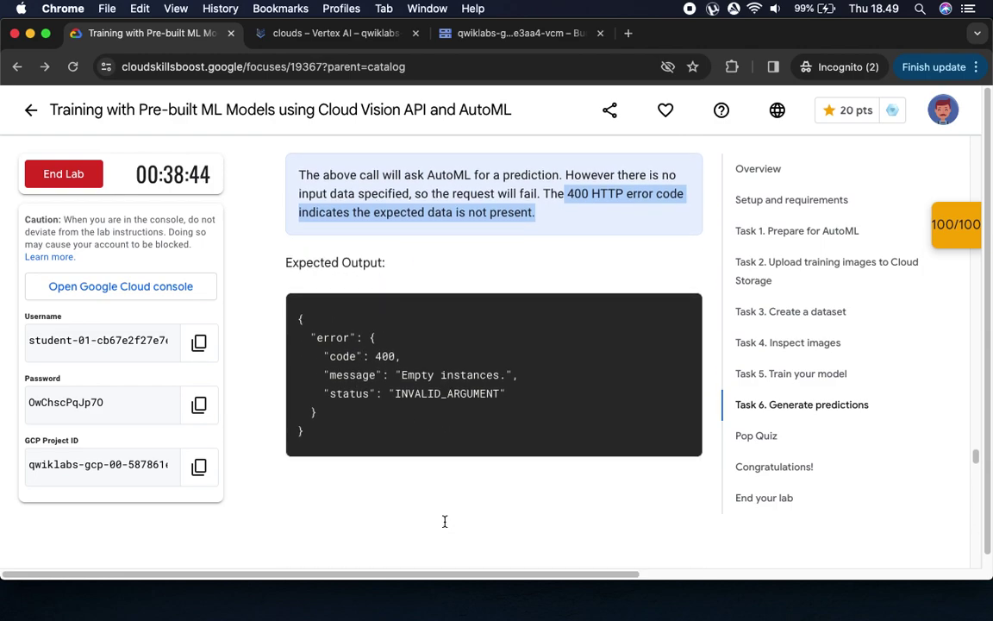
pyautogui.scroll(3, 444, 521)
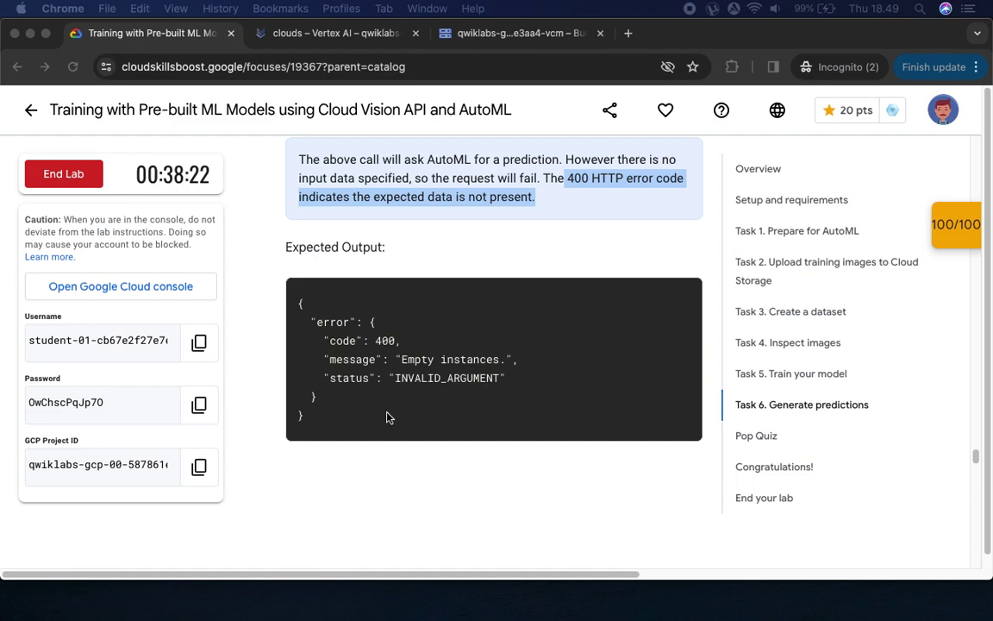
# - Go to the lab's Pop Quiz and submit cirrus as the cloud type in the first image
pyautogui.scroll(-2, 460, 449)
pyautogui.scroll(-3, 460, 449)
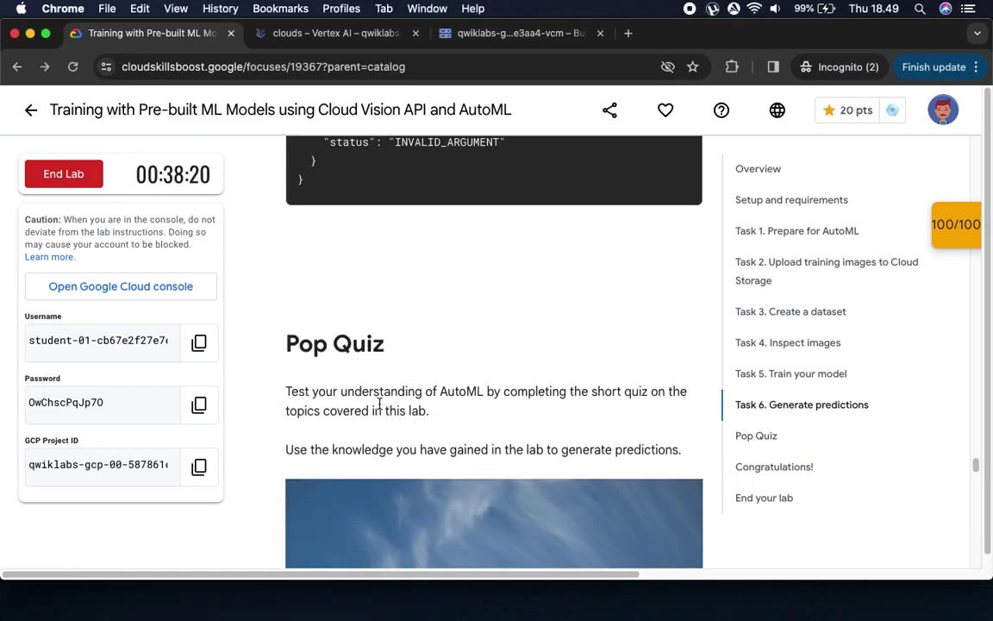
pyautogui.scroll(-1, 360, 461)
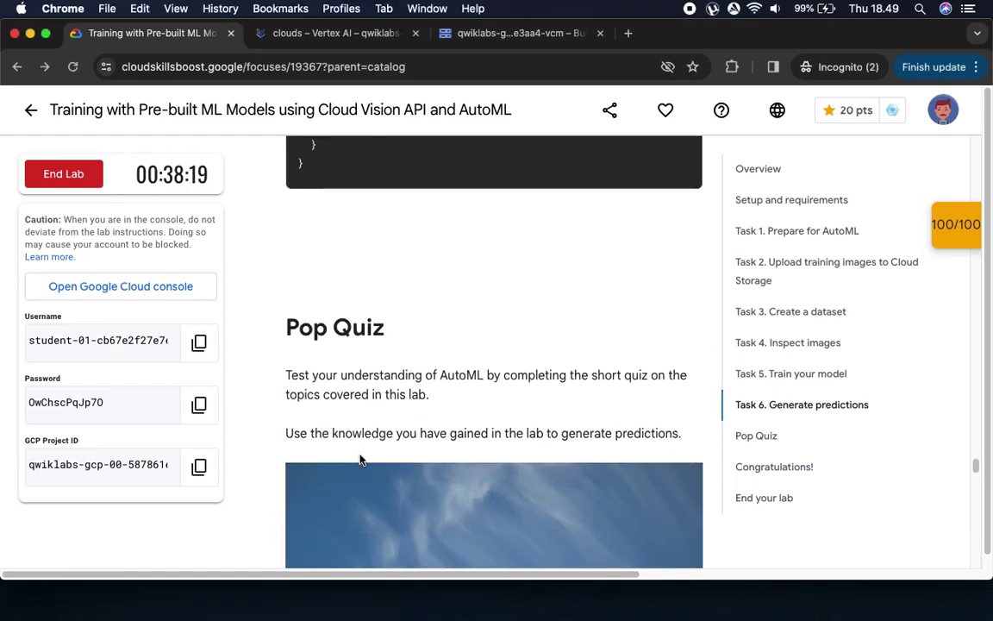
pyautogui.scroll(-4, 537, 388)
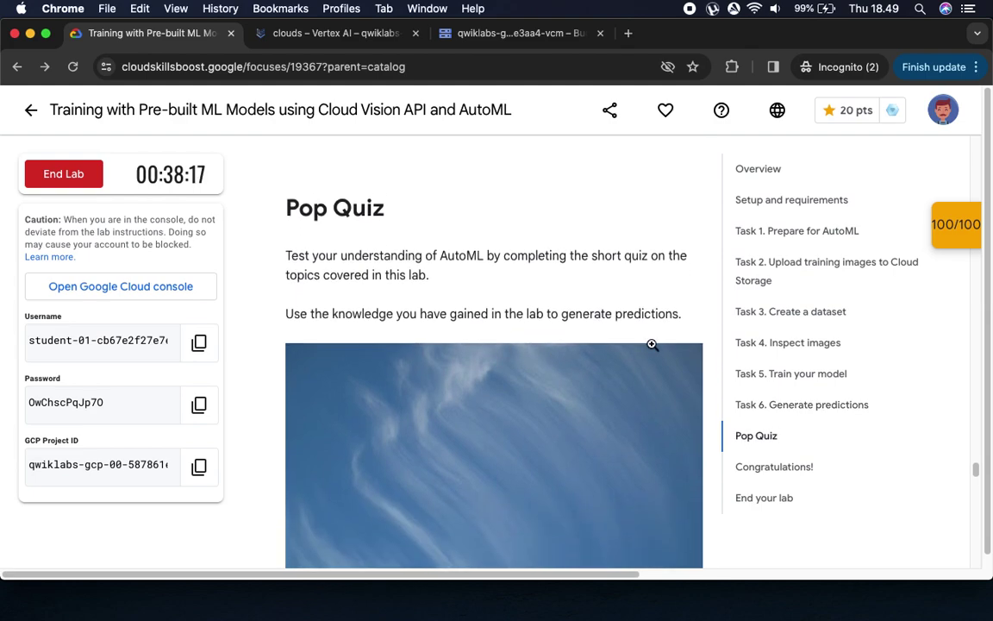
pyautogui.scroll(-2, 626, 335)
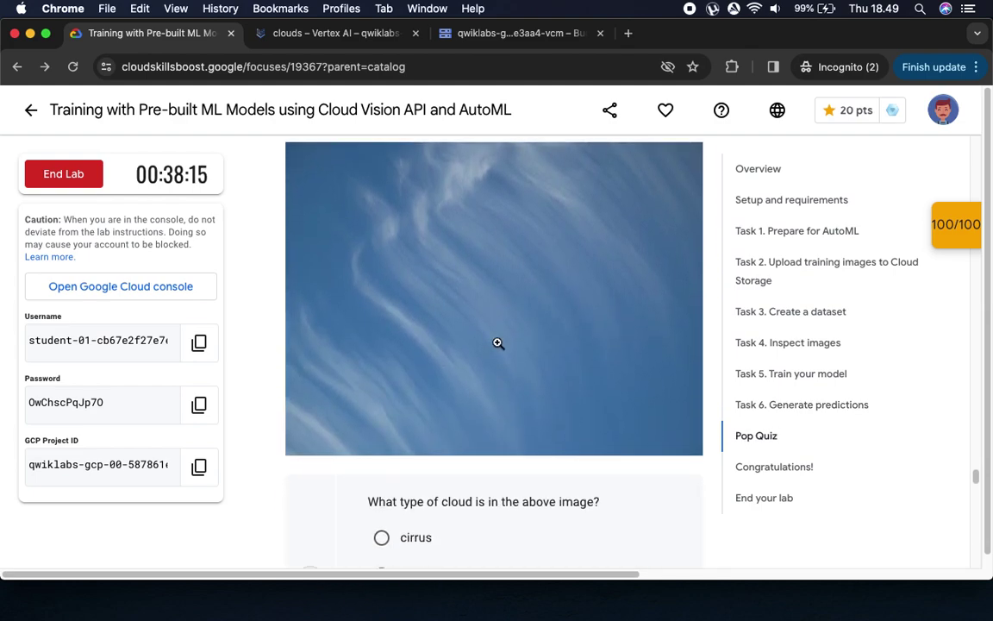
pyautogui.scroll(-3, 497, 342)
pyautogui.click(381, 400)
pyautogui.click(390, 523)
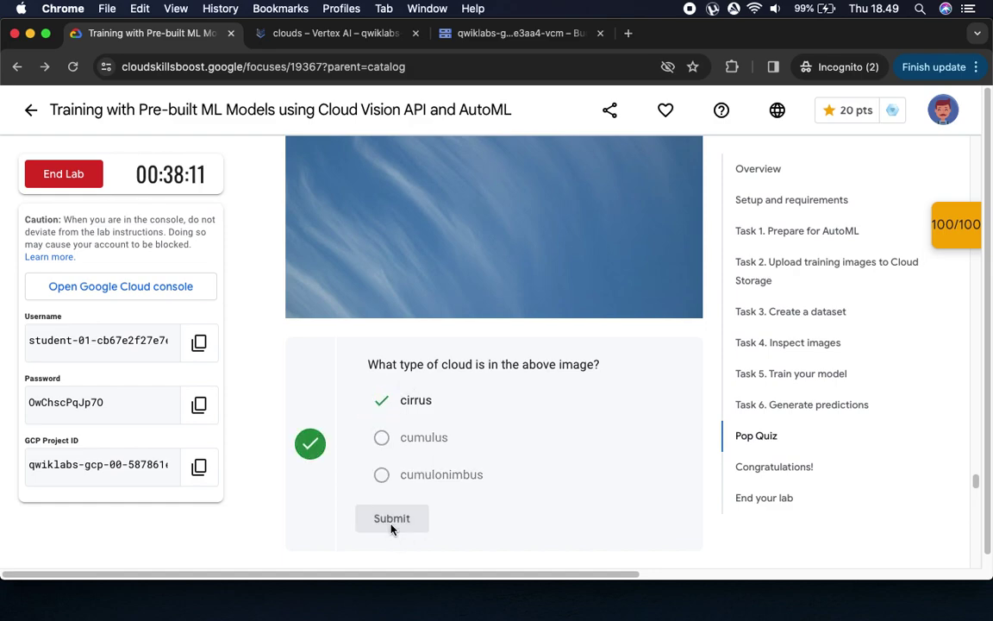
# - Copy the lab's input file command and run INPUT_DATA_FILE=CLOUD1-JSON in Cloud Shell
pyautogui.scroll(-5, 391, 528)
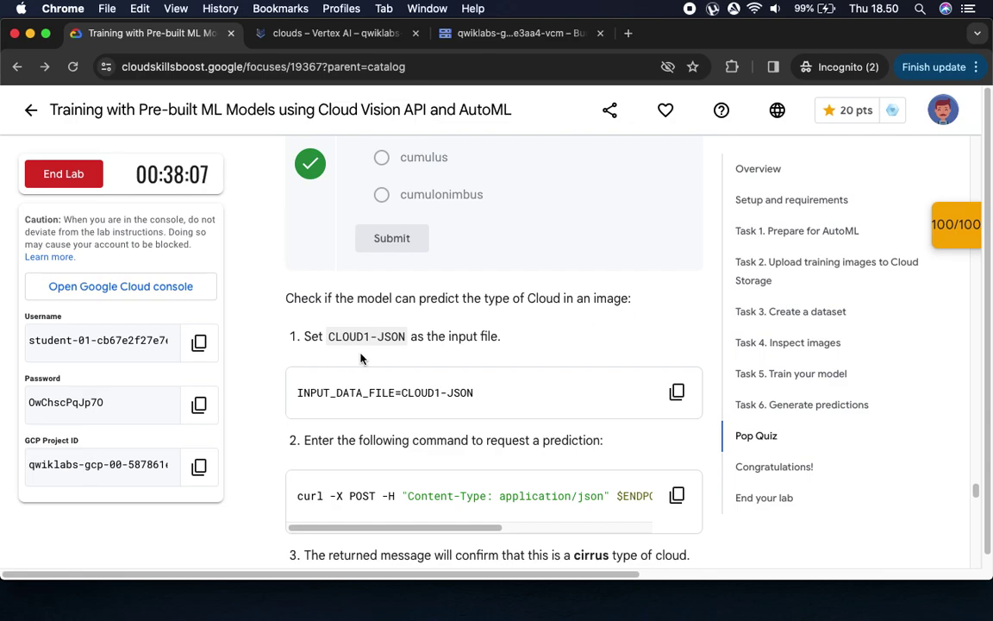
pyautogui.scroll(-3, 353, 325)
pyautogui.click(677, 230)
pyautogui.click(509, 33)
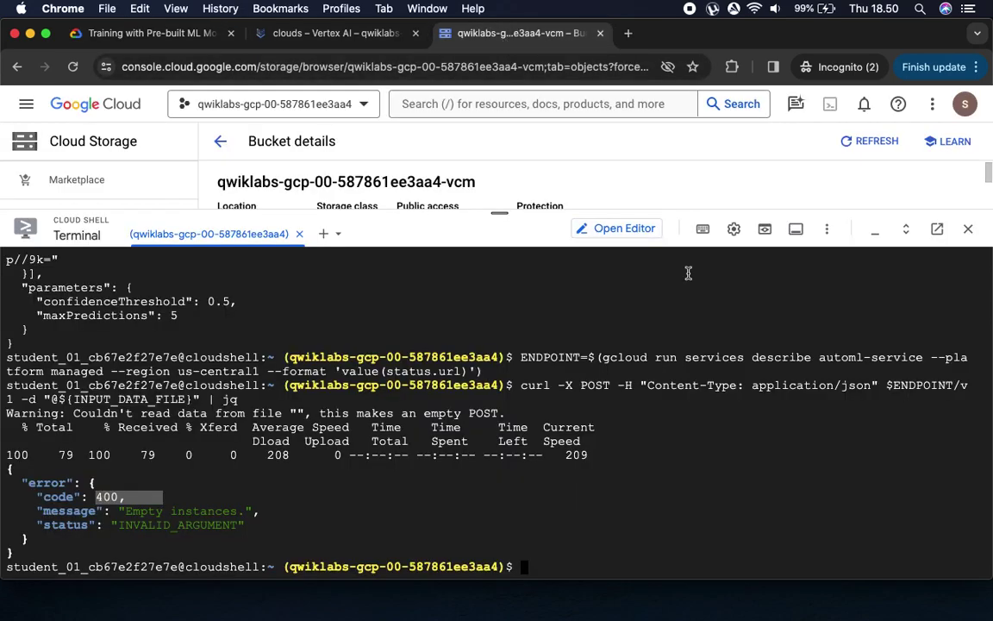
pyautogui.press('super+v')
pyautogui.press('Return')
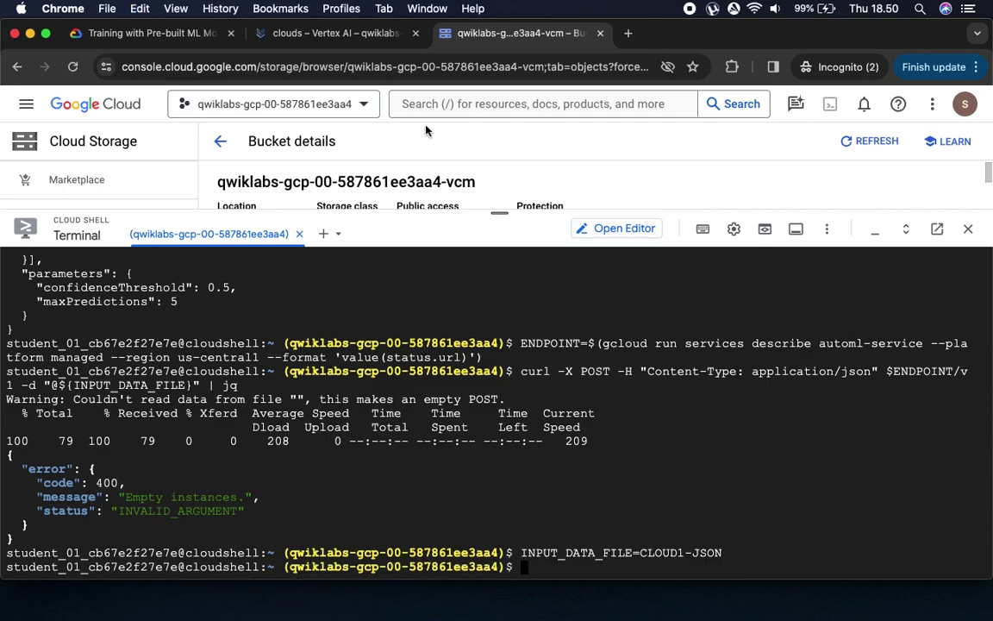
# - Copy the lab's curl prediction request, run it for CLOUD1-JSON, and check the display name in the response
pyautogui.click(158, 34)
pyautogui.scroll(-3, 483, 229)
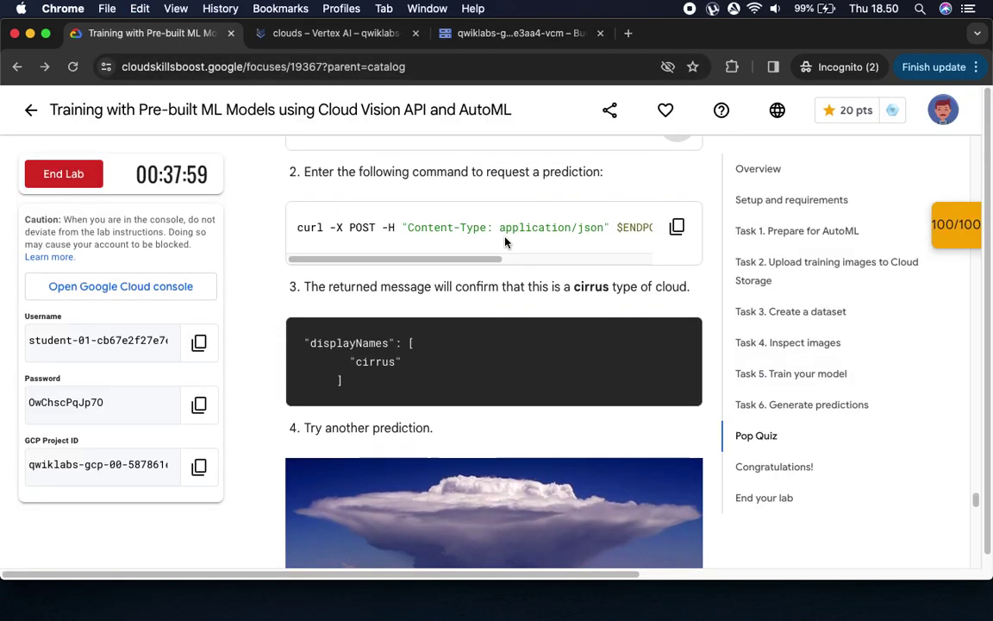
pyautogui.click(677, 207)
pyautogui.click(518, 33)
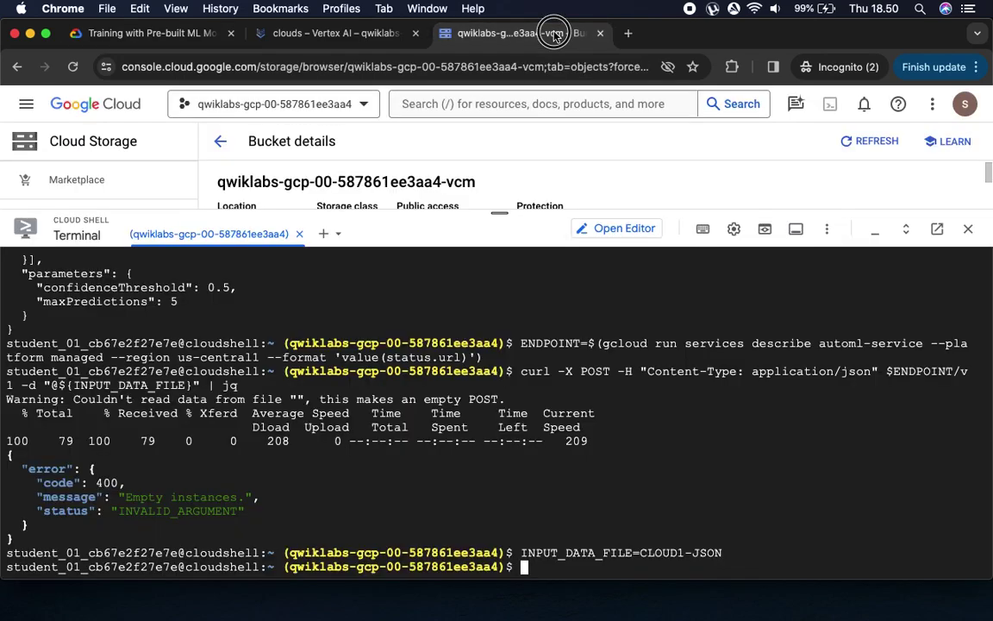
pyautogui.press('super+v')
pyautogui.press('Return')
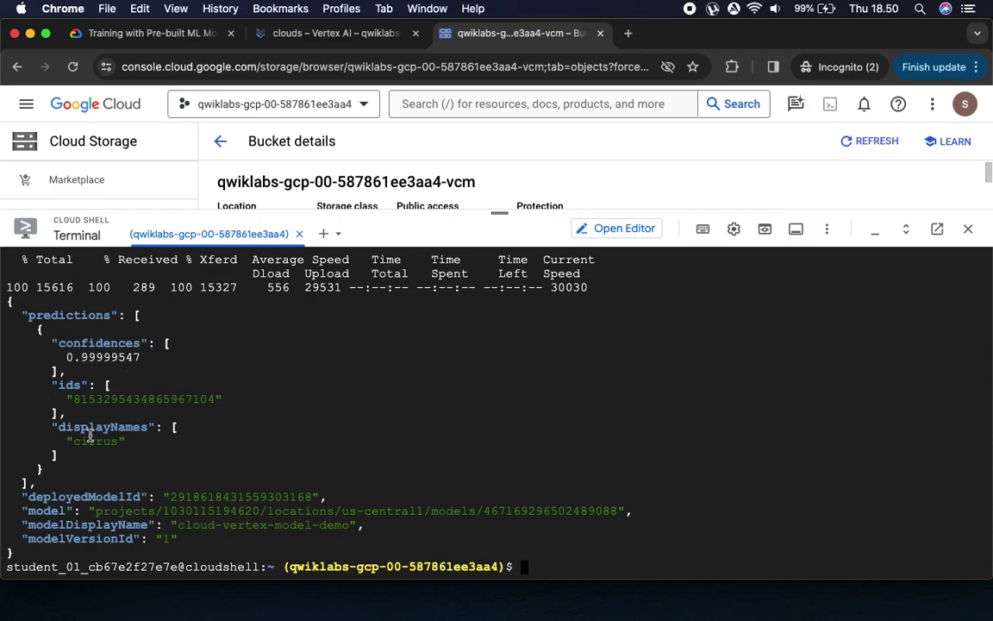
pyautogui.moveTo(73, 440); pyautogui.dragTo(138, 443)
# - Return to the lab's Pop Quiz and submit cumulonimbus as the cloud type in the second image
pyautogui.click(167, 34)
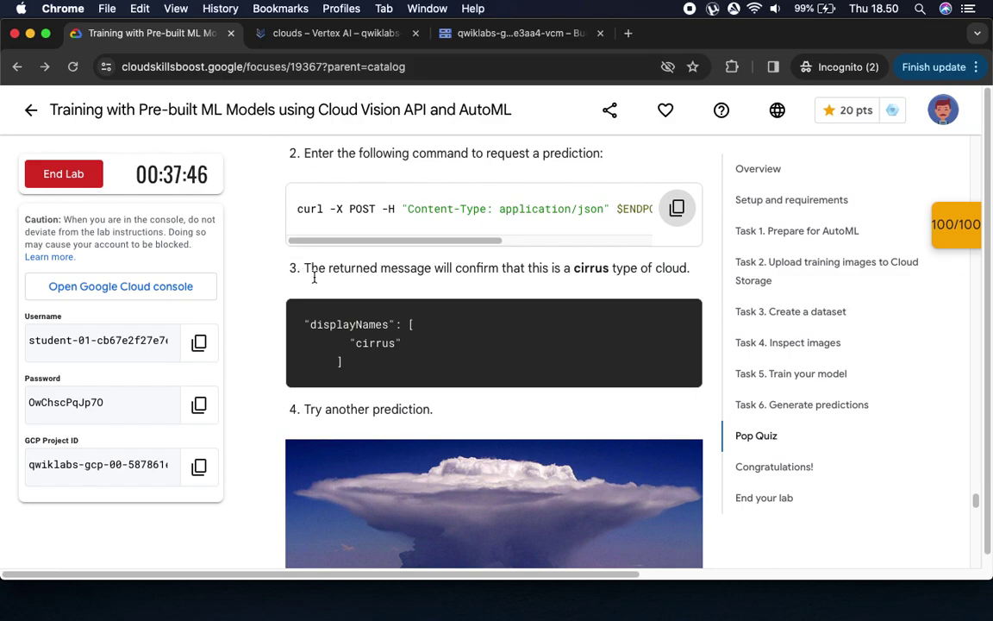
pyautogui.scroll(-5, 399, 411)
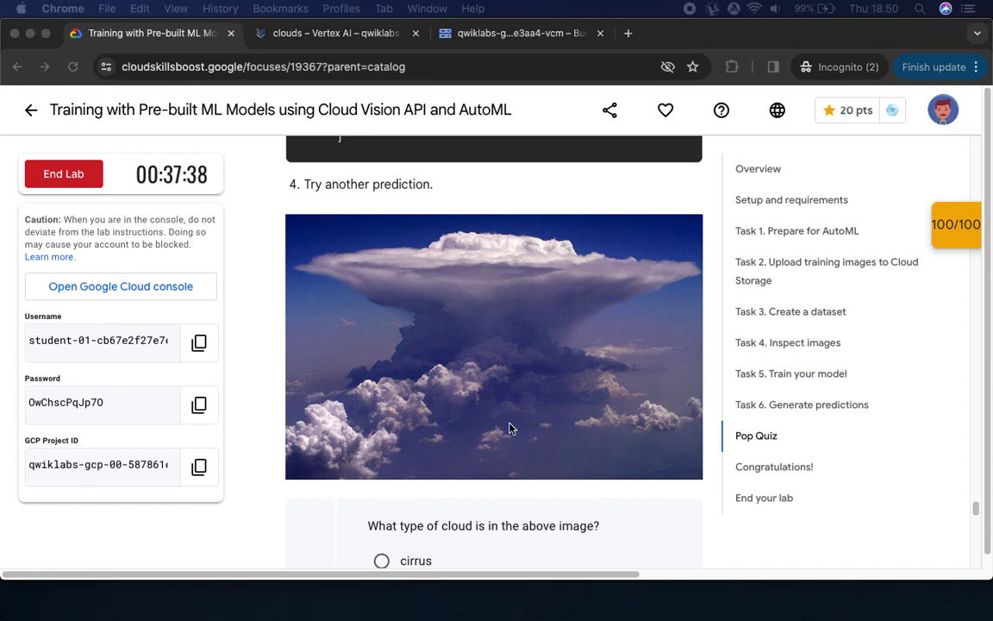
pyautogui.scroll(-4, 470, 452)
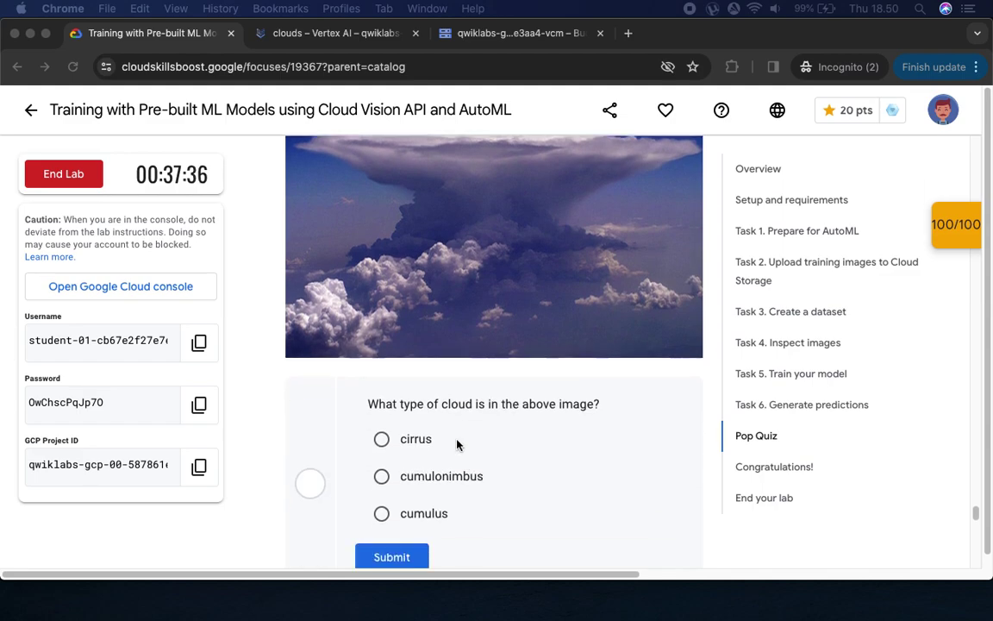
pyautogui.click(380, 444)
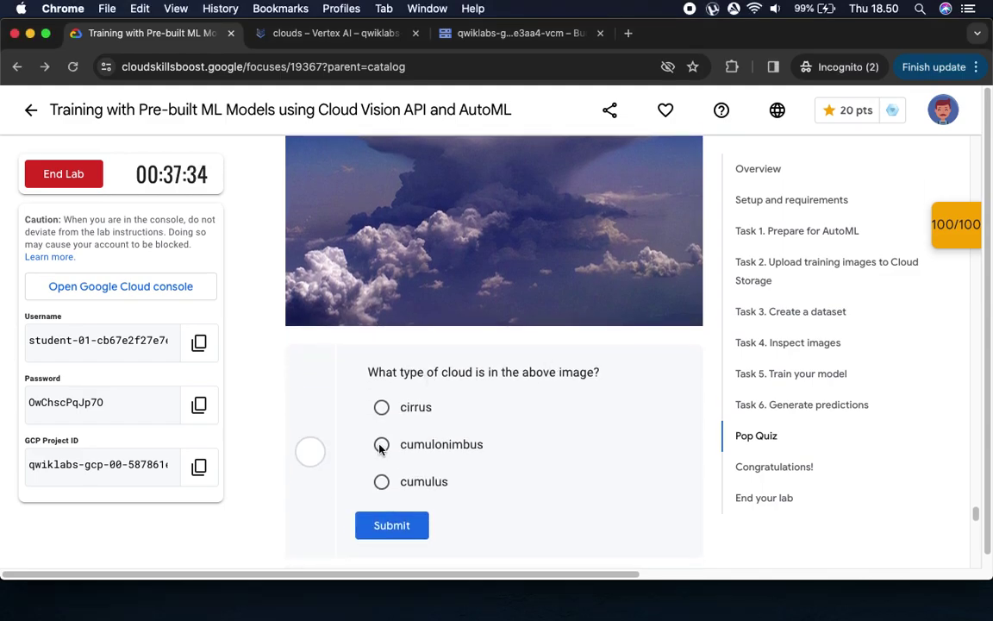
pyautogui.click(390, 525)
# - Copy the lab's second input file command and run INPUT_DATA_FILE=CLOUD2-JSON in Cloud Shell
pyautogui.scroll(-5, 424, 535)
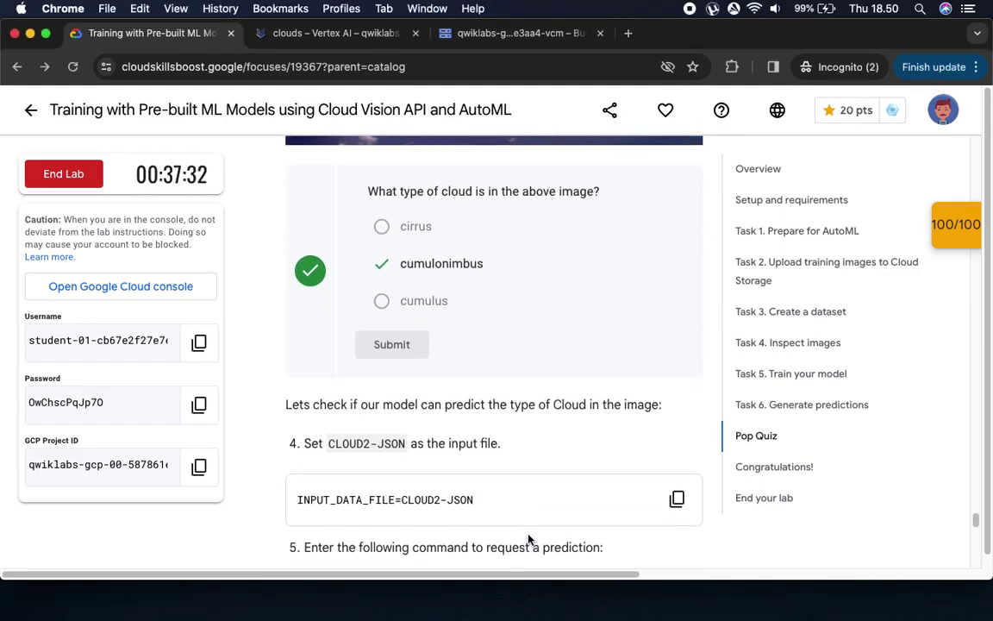
pyautogui.scroll(-1, 438, 436)
pyautogui.click(677, 264)
pyautogui.click(480, 34)
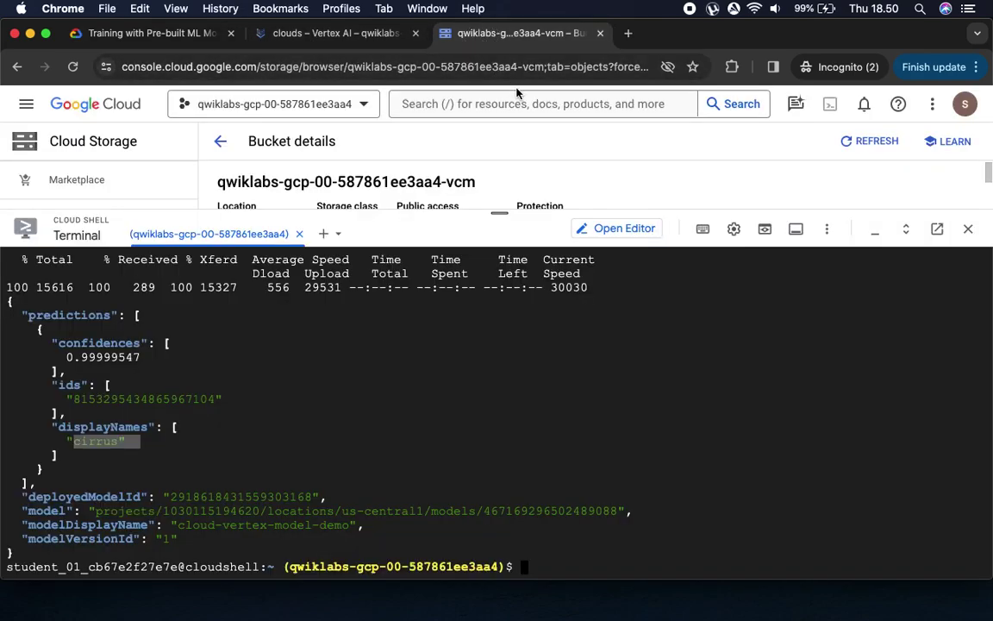
pyautogui.press('super+v')
pyautogui.press('Return')
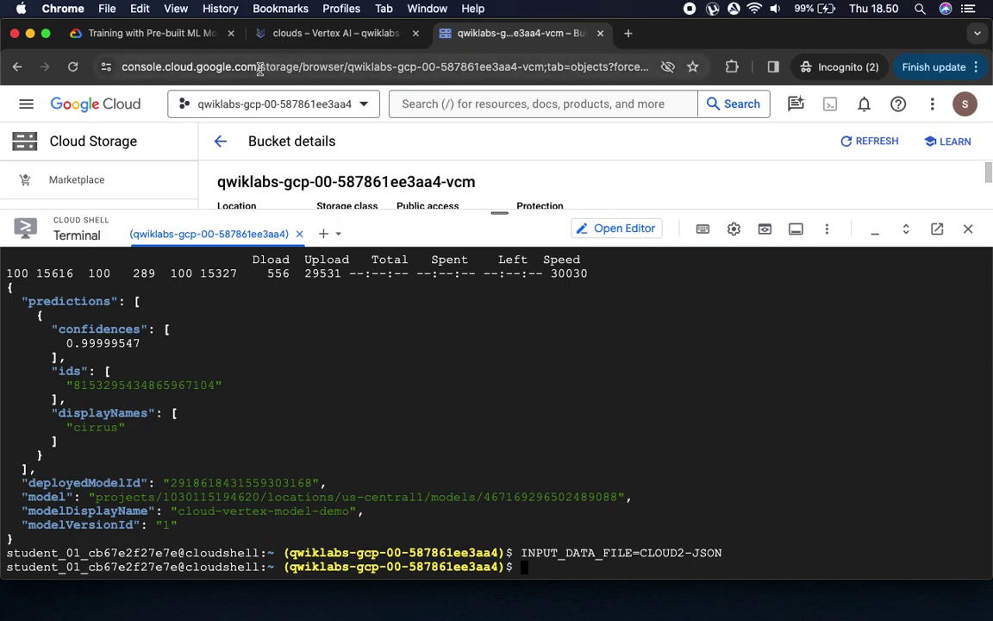
# - Copy the lab's curl prediction request and run it for CLOUD2-JSON in Cloud Shell
pyautogui.click(167, 38)
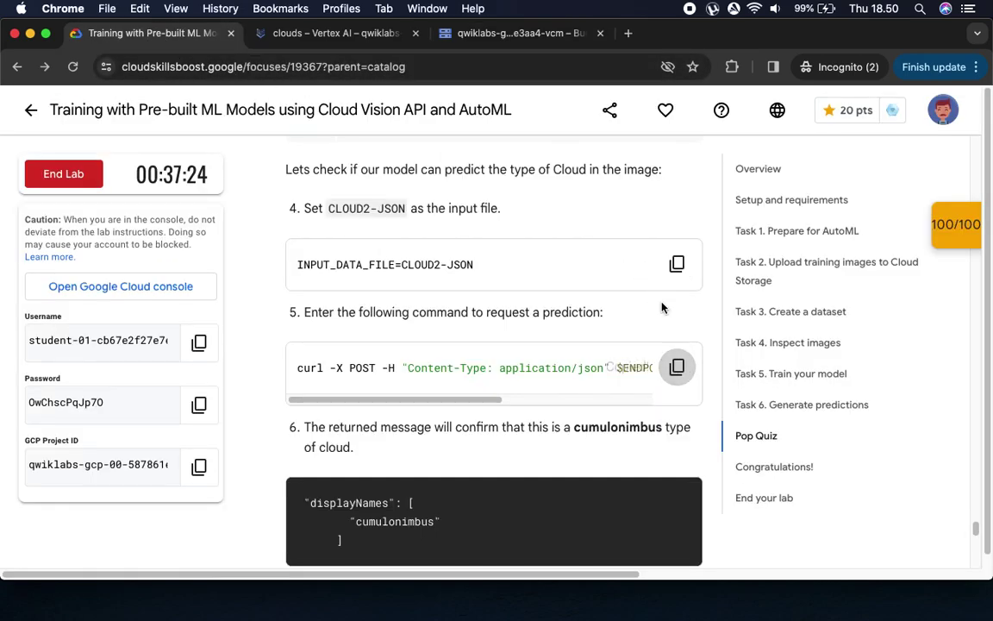
pyautogui.click(677, 368)
pyautogui.click(526, 33)
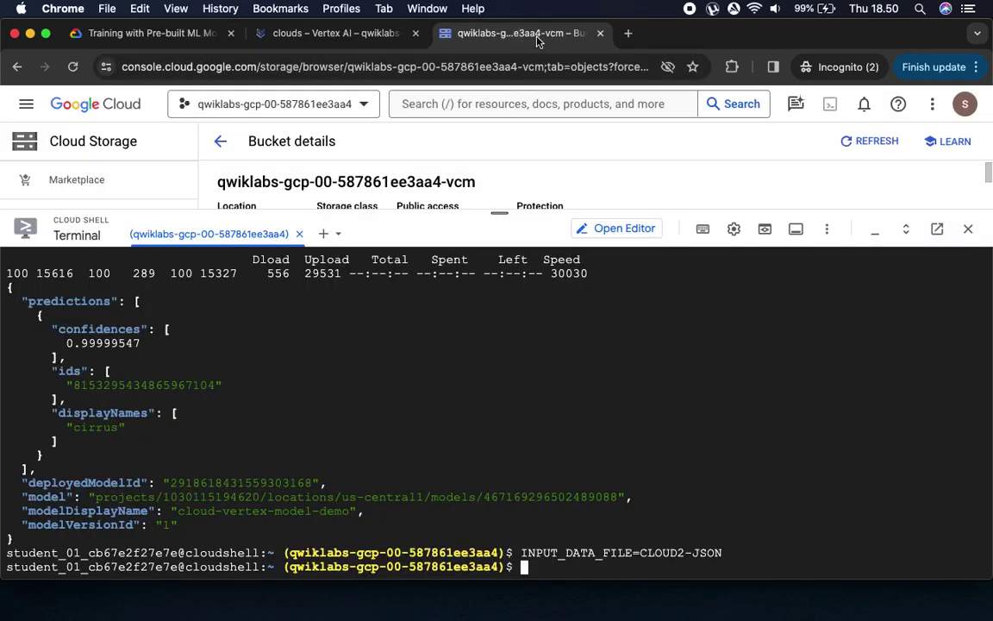
pyautogui.press('super+v')
pyautogui.press('Return')
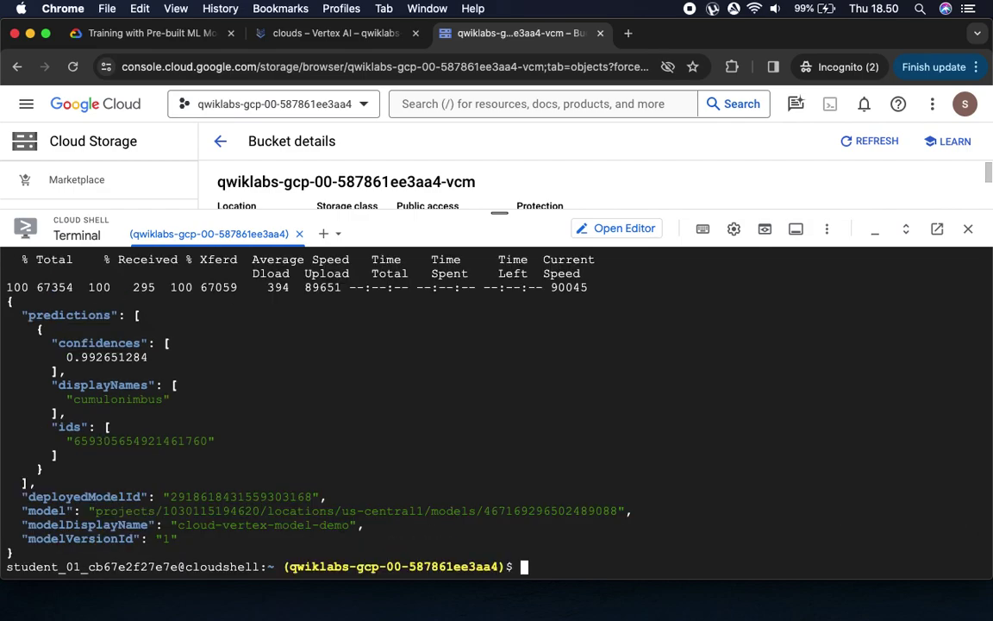
# - Compare the display name in the CLOUD2-JSON prediction response with the lab's expected output
pyautogui.moveTo(73, 399); pyautogui.dragTo(163, 397)
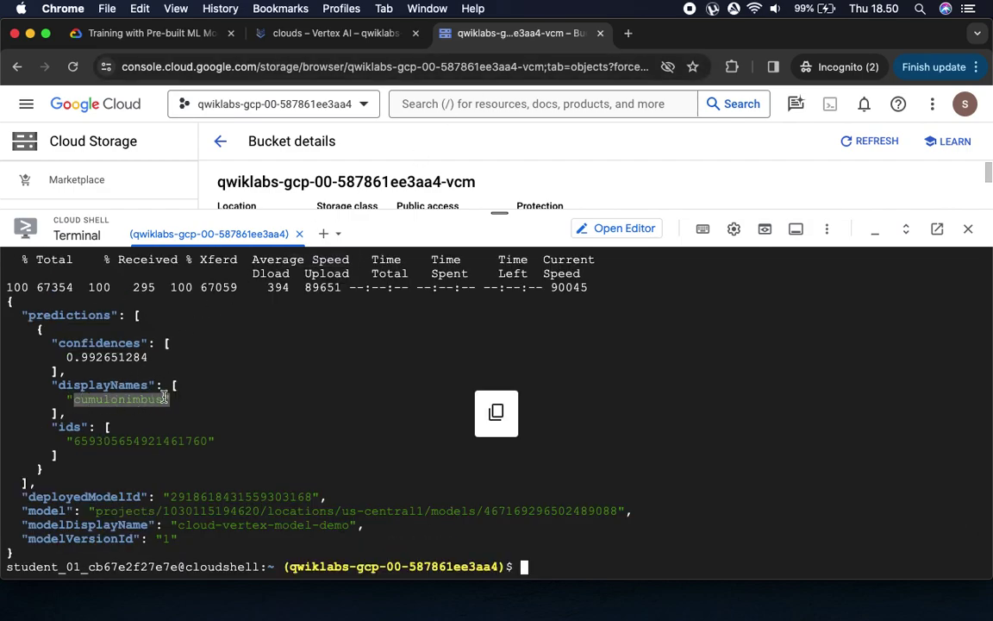
pyautogui.click(138, 34)
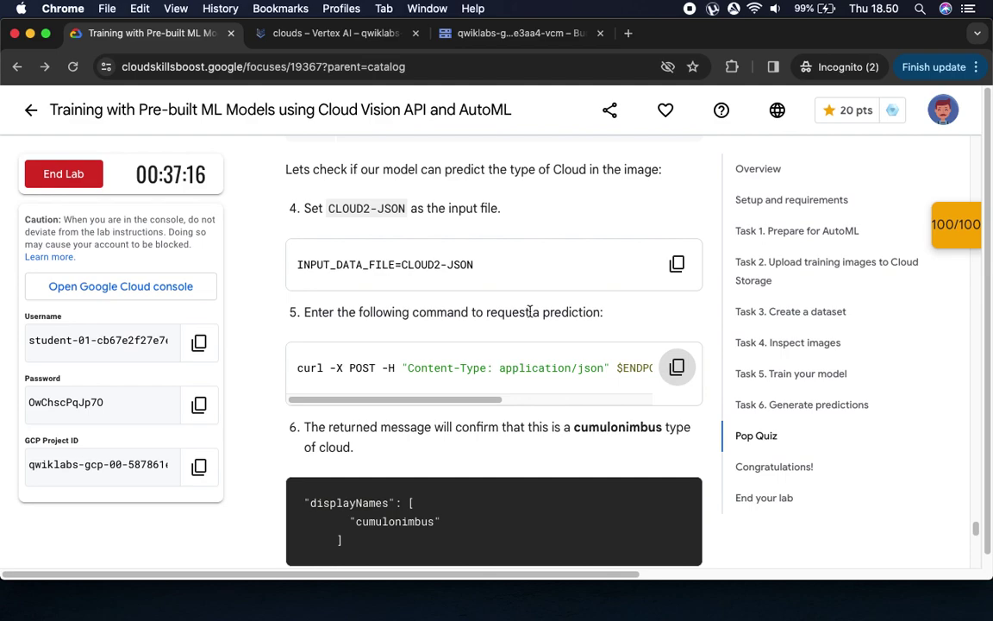
pyautogui.scroll(-3, 529, 312)
pyautogui.moveTo(330, 380); pyautogui.dragTo(531, 381)
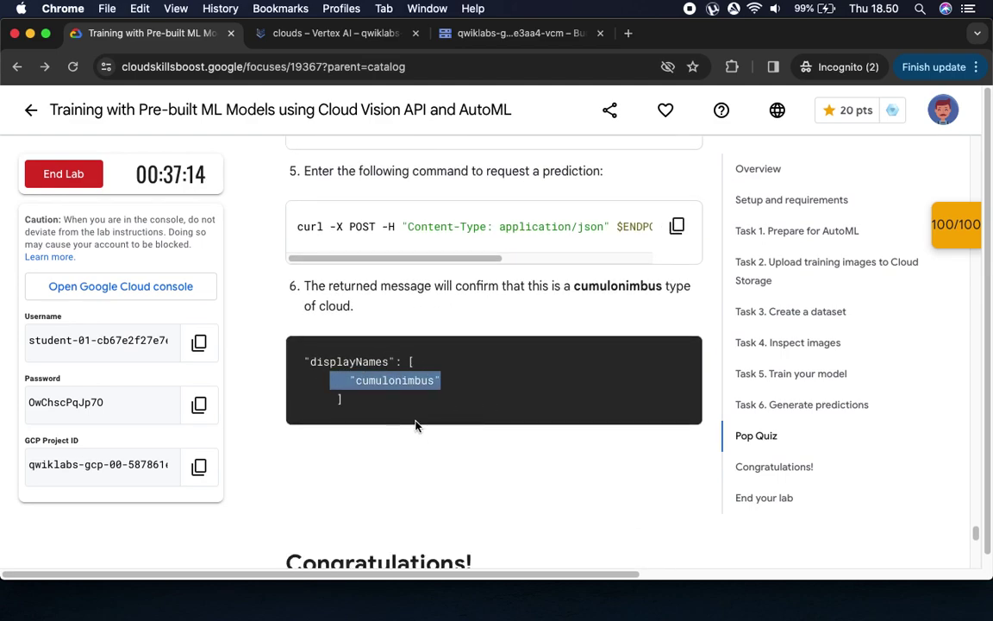
# - End the lab and submit a five-star satisfaction rating without additional comments
pyautogui.scroll(-5, 415, 424)
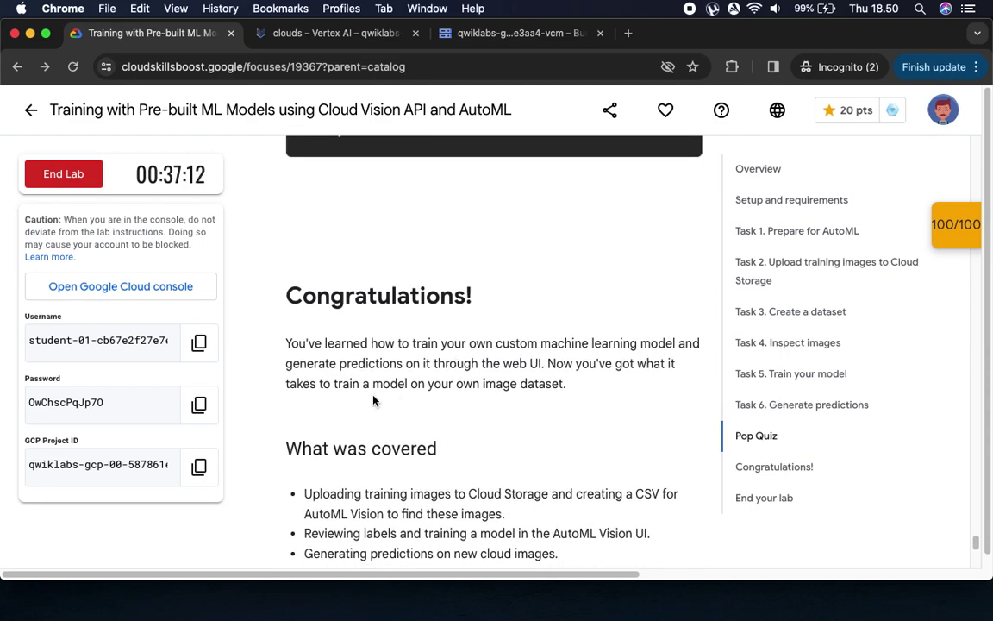
pyautogui.scroll(-4, 323, 437)
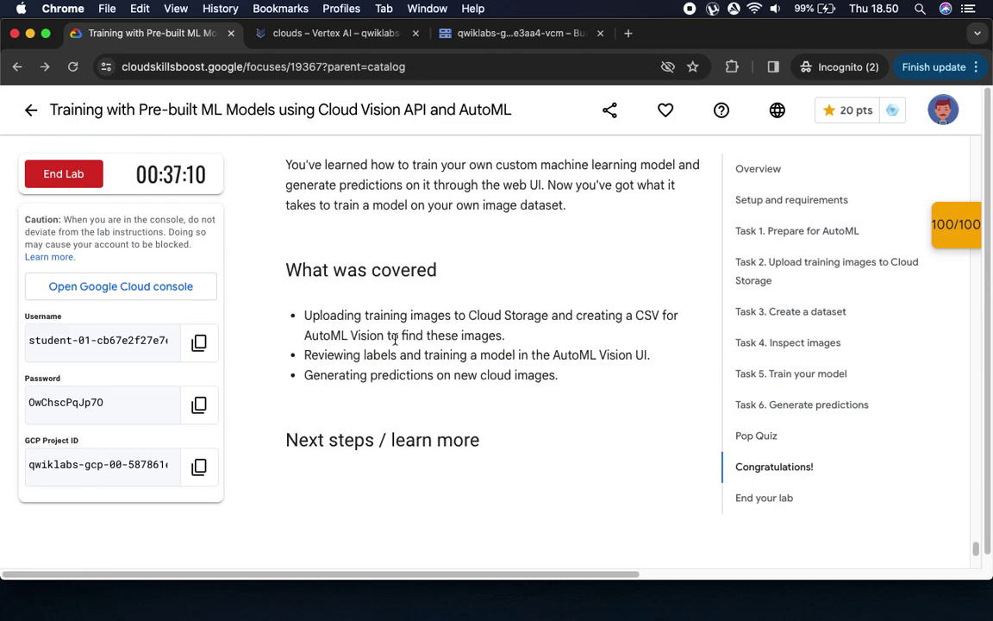
pyautogui.scroll(-15, 370, 426)
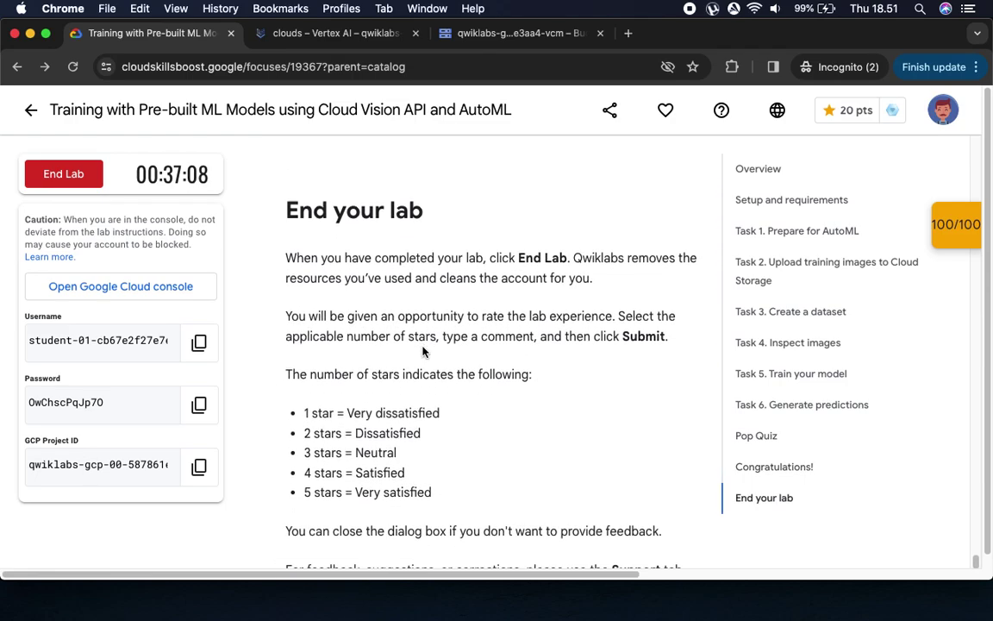
pyautogui.click(61, 168)
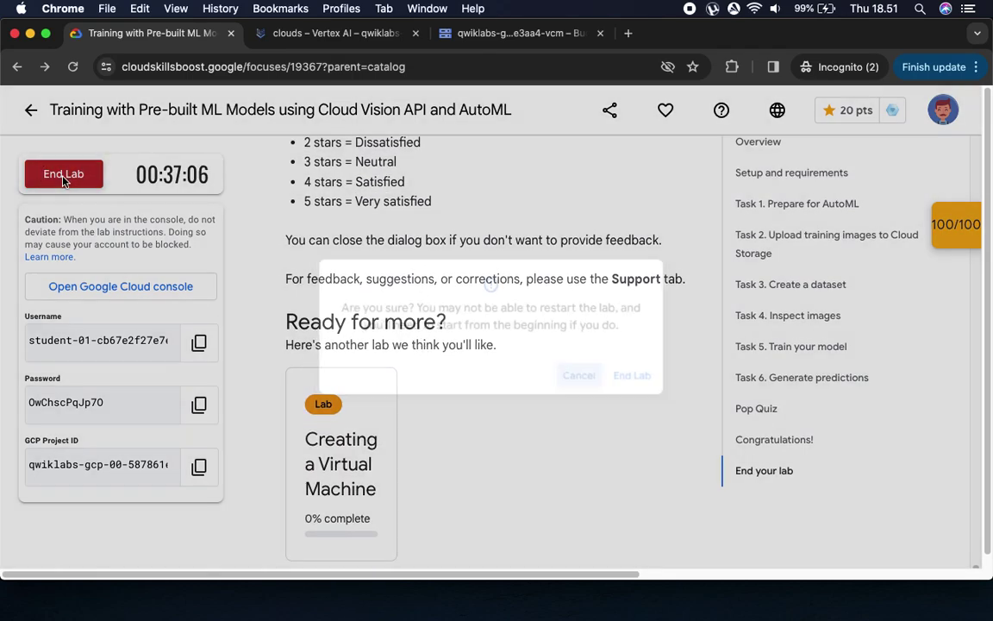
pyautogui.click(660, 379)
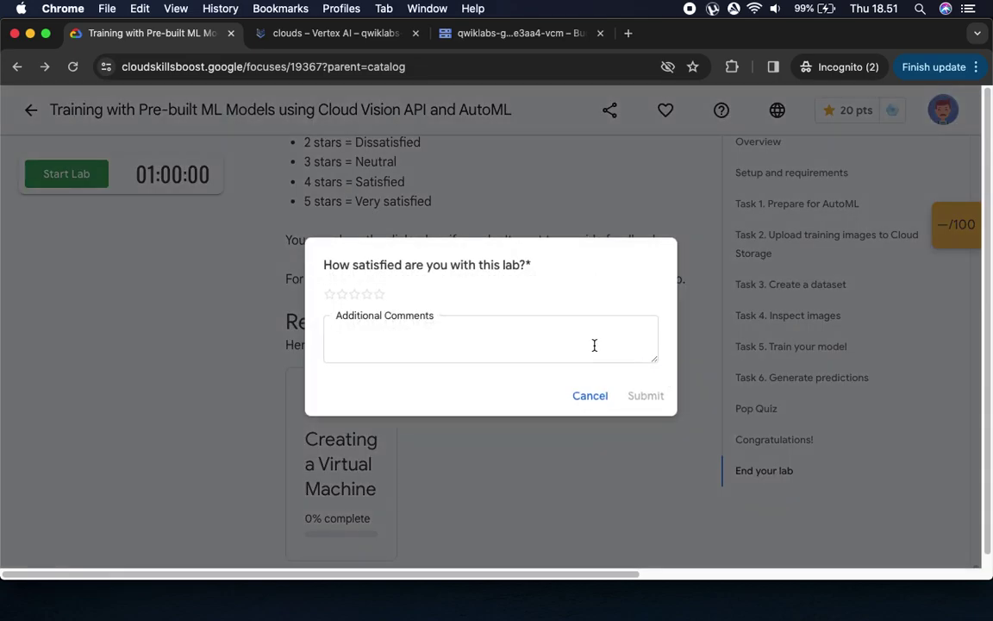
pyautogui.click(378, 294)
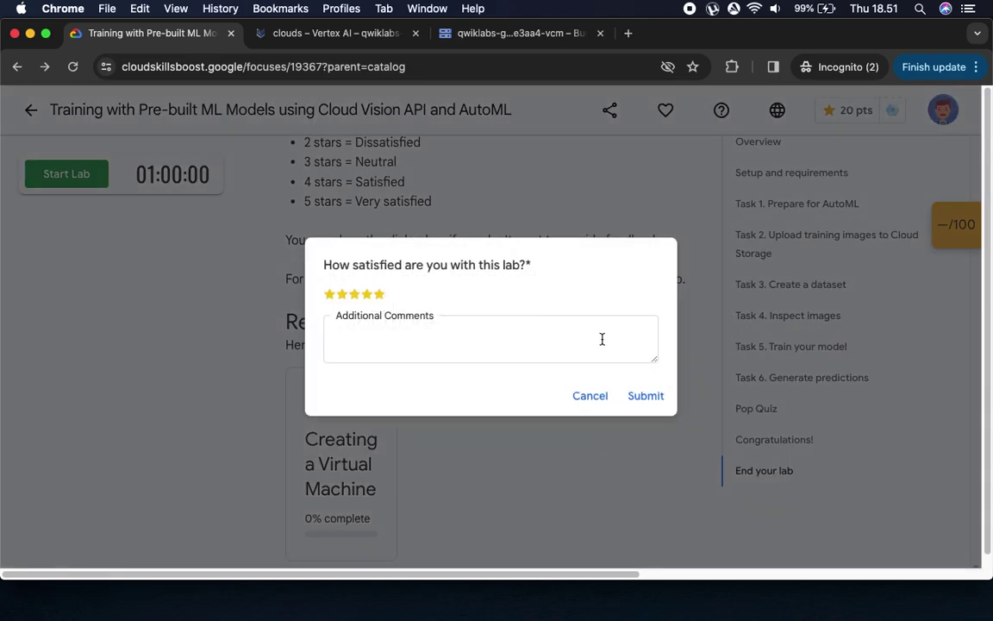
pyautogui.click(655, 402)
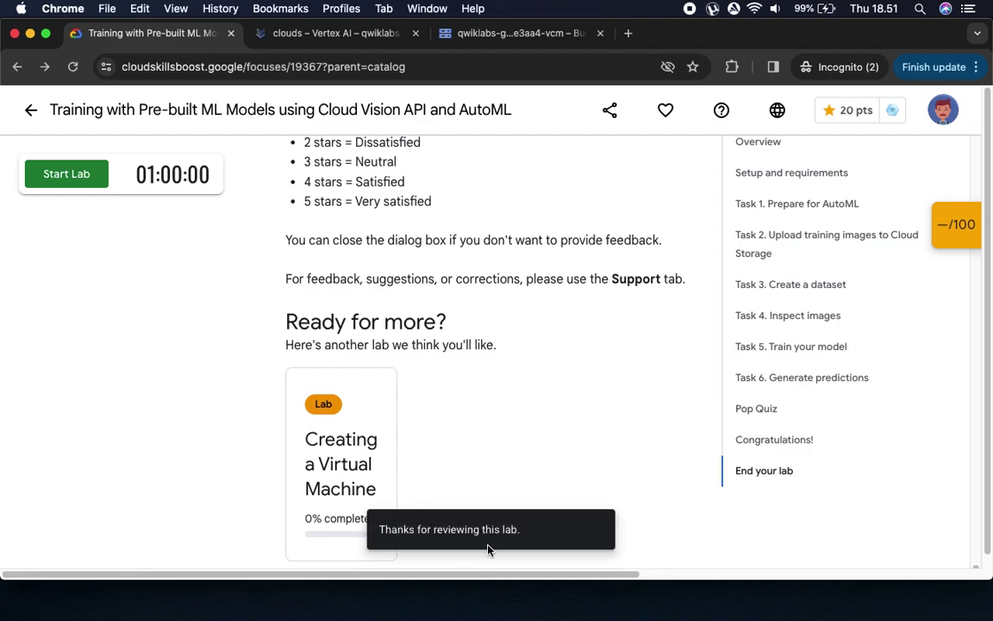